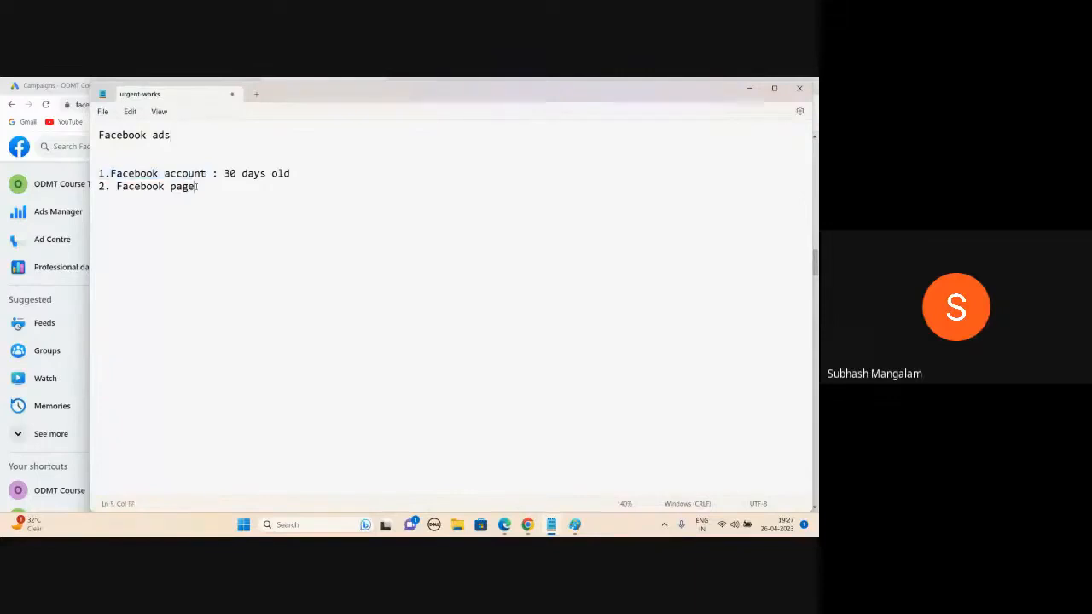
Step: End the 'Facebook page' line with a colon and add a list: '1. Image', '2. Video'
text(:n)
key(BackSpace)
key(Return)
key(Return)
text(1. Image)
key(Return)
text(2. Video)
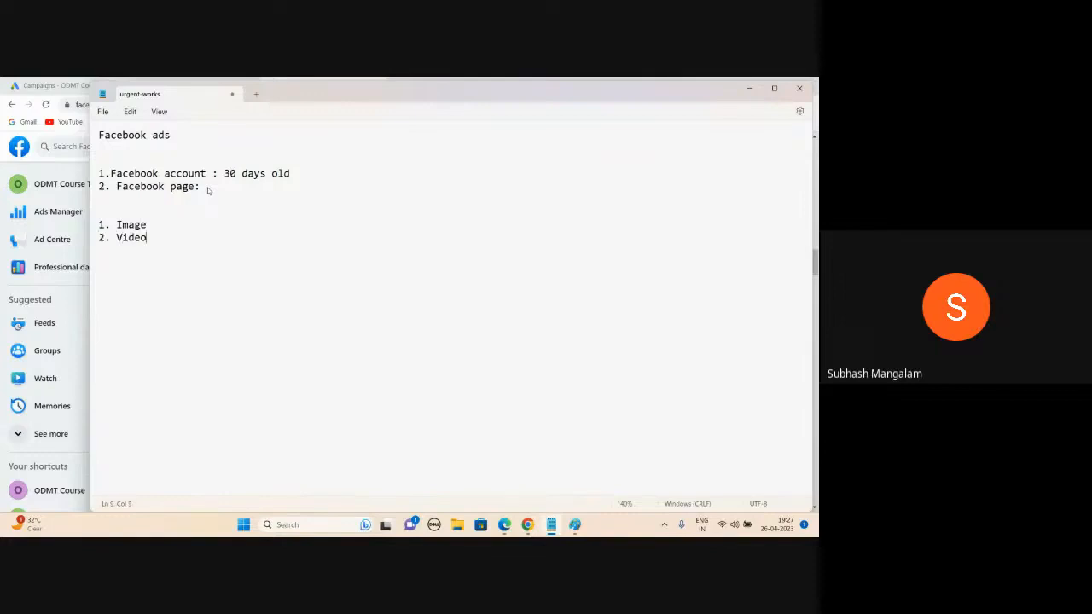
Step: Describe the Image ad as '70/30, what Value We are giving, Call to Action, Brand Logo: Create Urgency'
click(157, 223)
text(:)
text(70/30, what Value We are giving,)
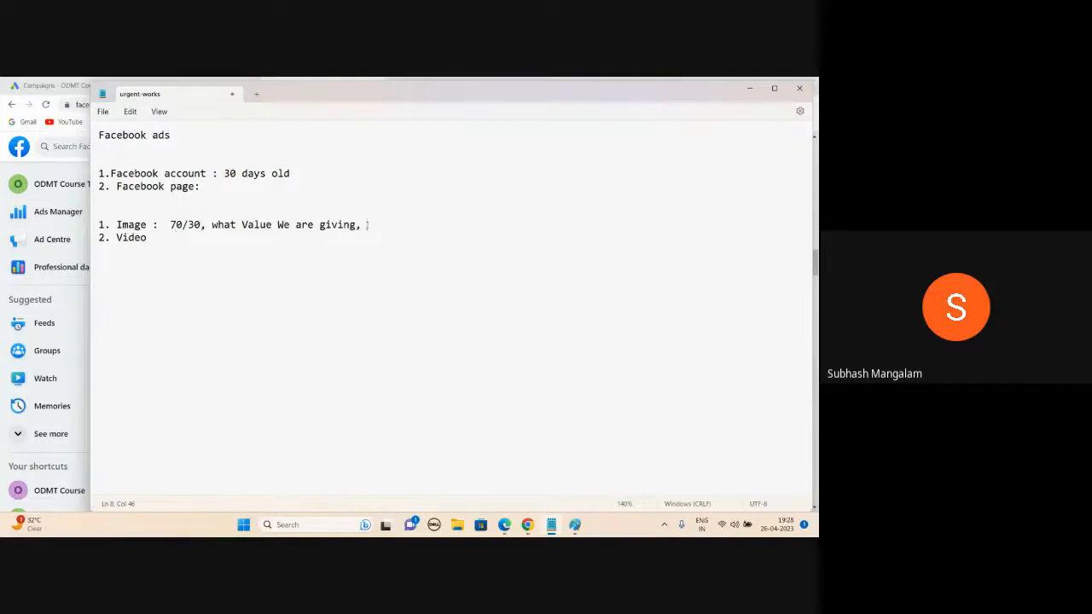
text(Call to Action)
text(, Brand )
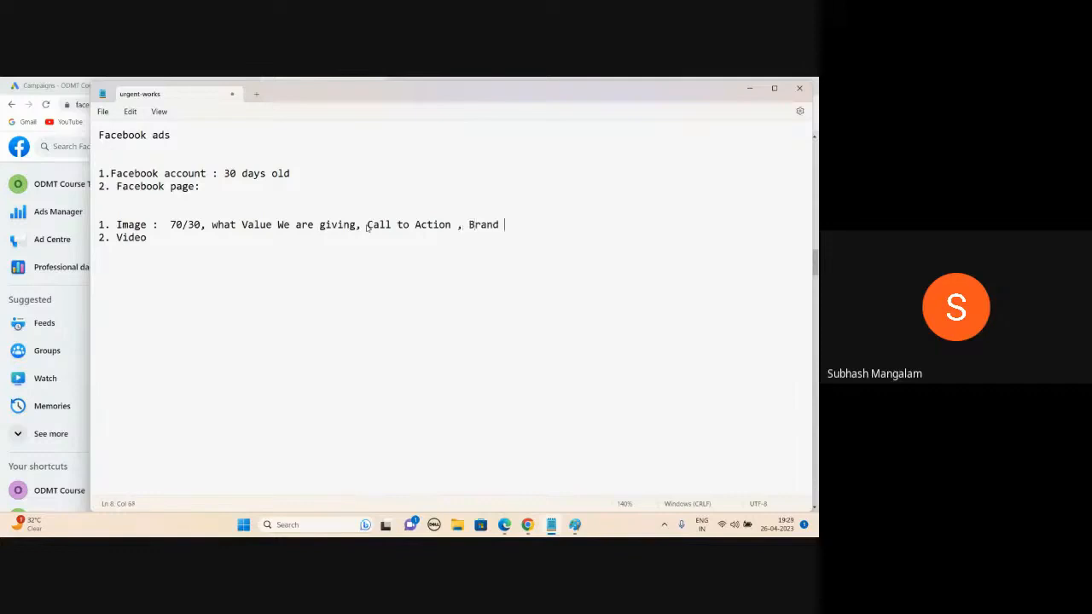
text(Logo)
text(:  Create Urgency)
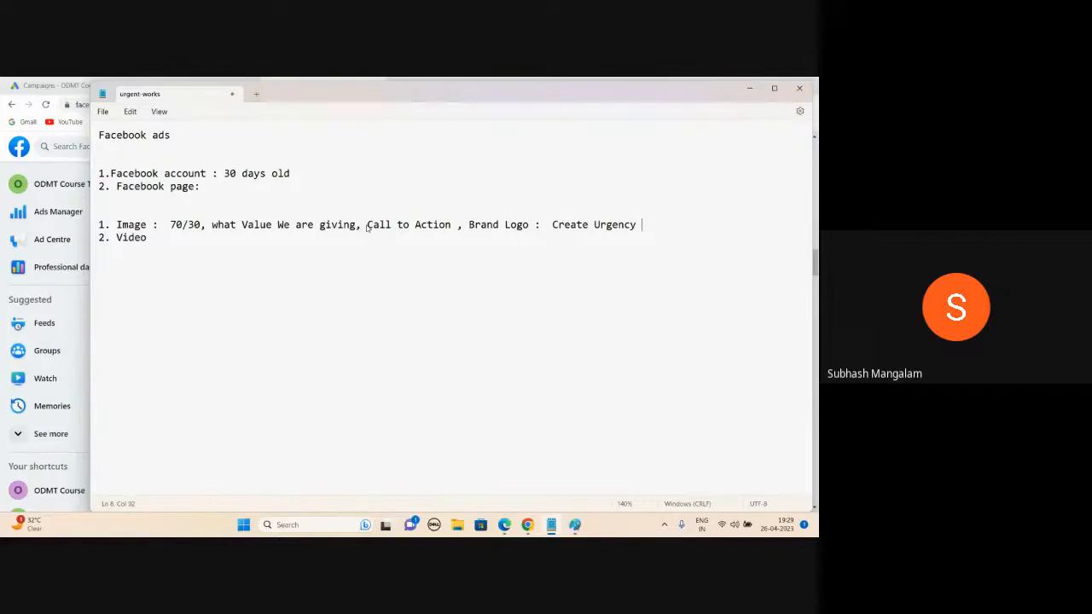
Step: Describe the Video ad as 'People talking with background of Property, phone nymber, brand logo'
click(149, 239)
text(:  People talkin)
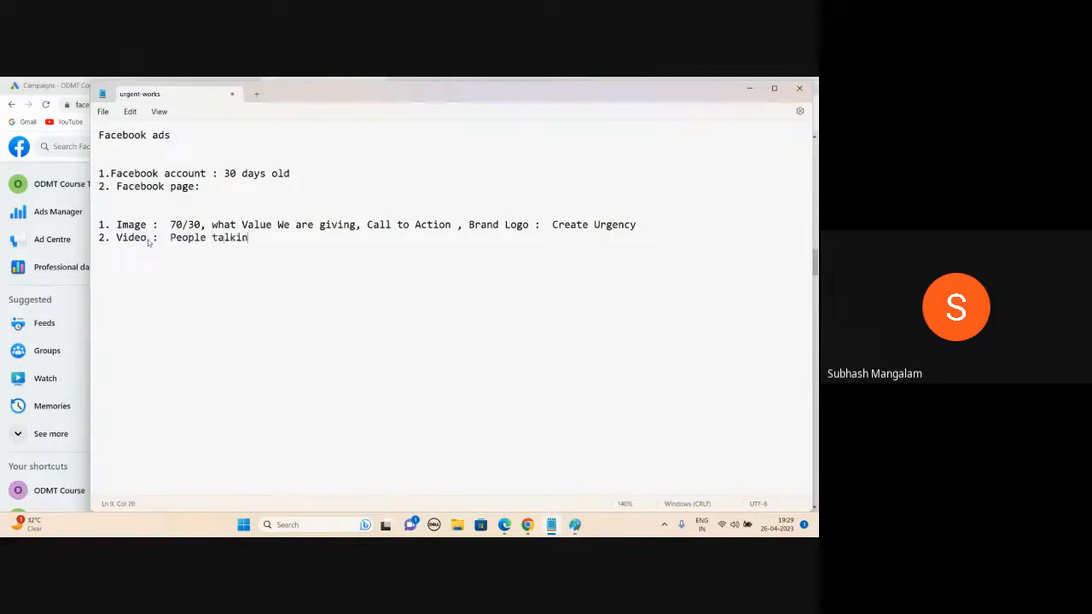
text(g with backgroun)
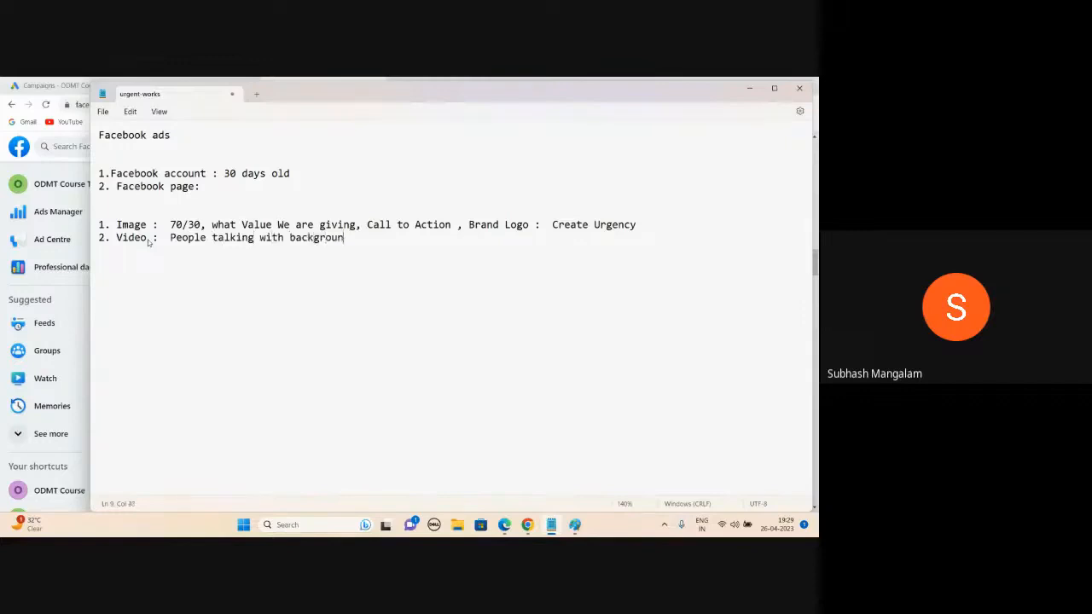
text(d of Property)
text(,)
text(phon)
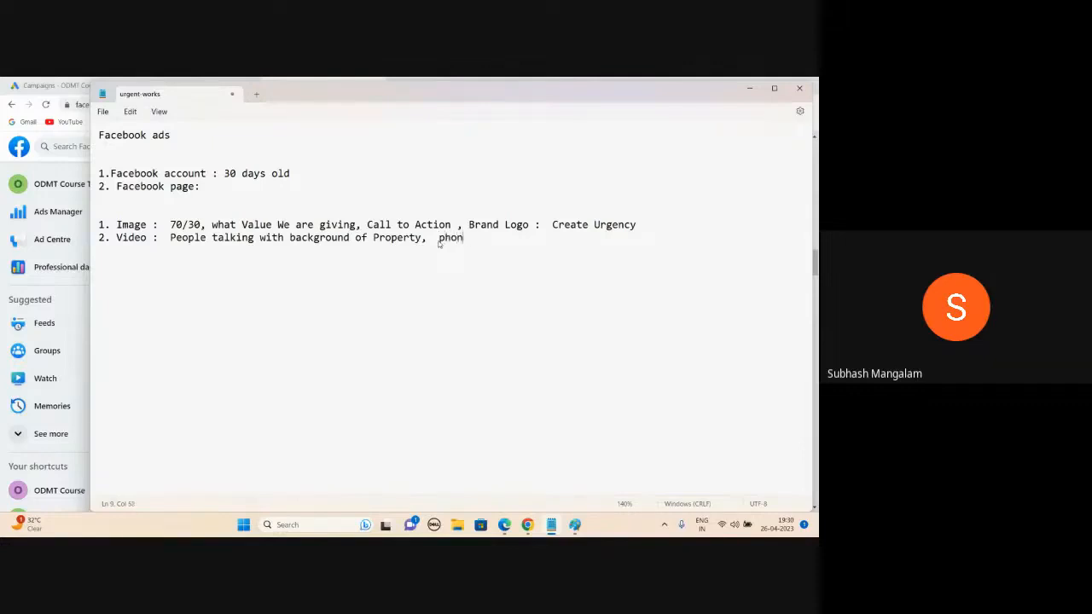
text(e nymber, brand logo)
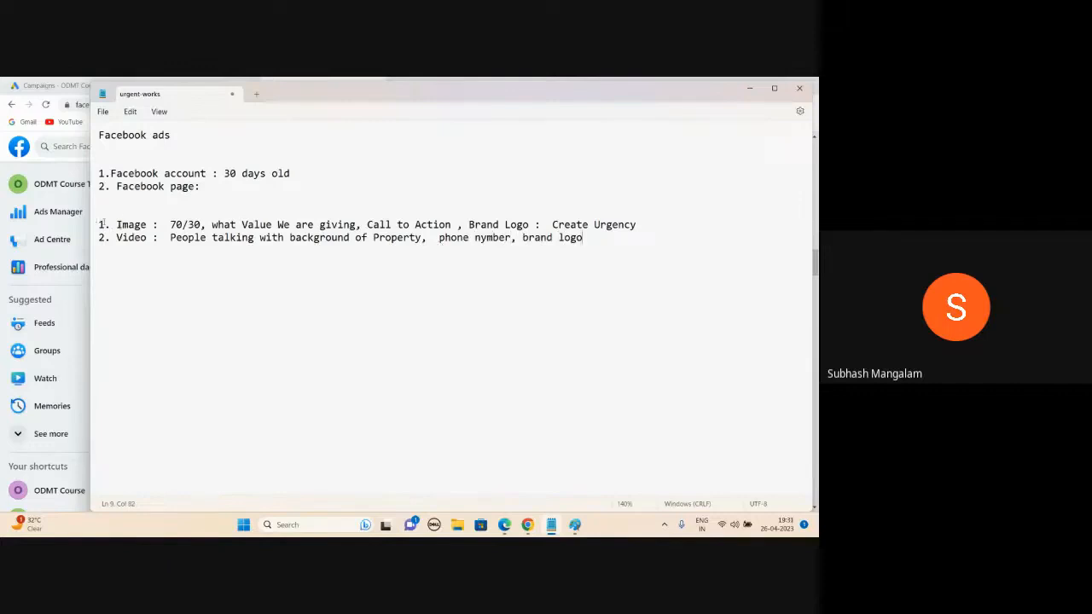
click(159, 237)
drag(116, 238, 585, 240)
click(585, 240)
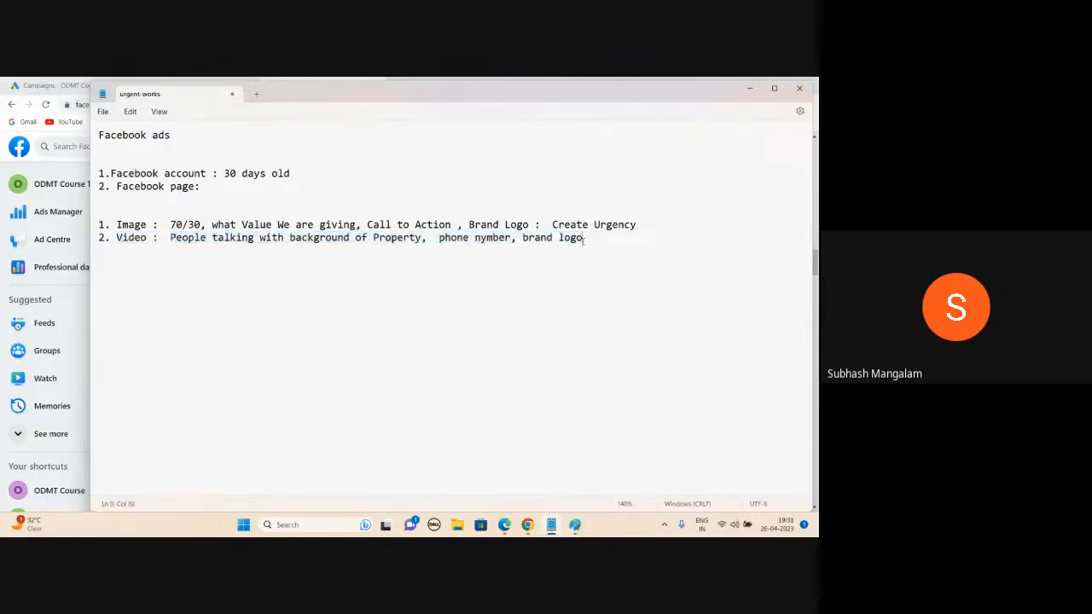
Step: Add a Tragetting section with Location 'Shamshabad surrounding 20kms', plus Age and Gender lines
key(Return)
key(Return)
text(Tragetting)
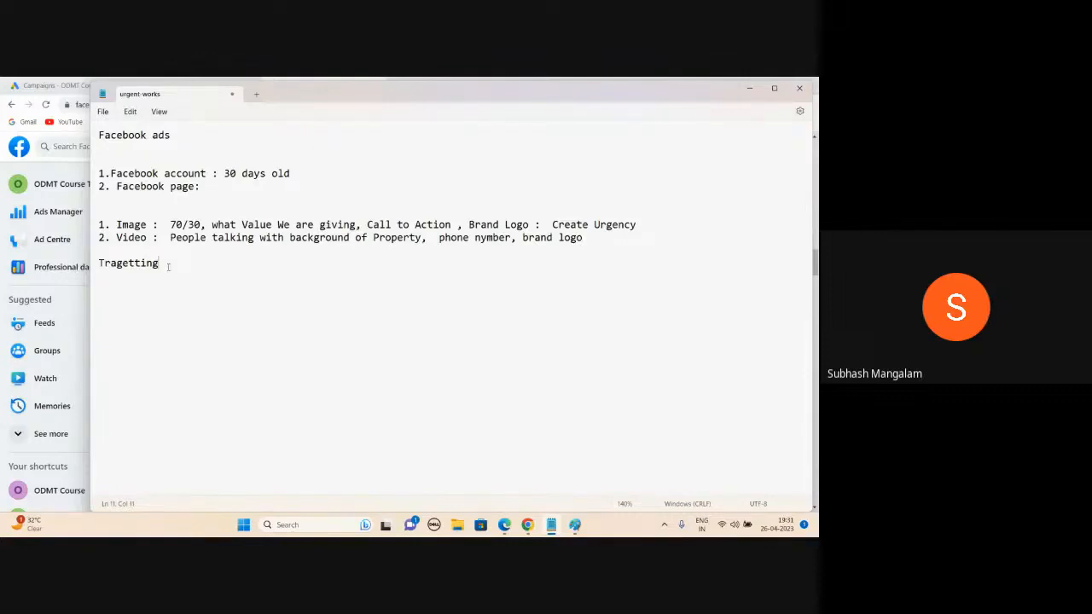
key(Return)
text(Location )
text(Age)
key(Return)
text(Gender)
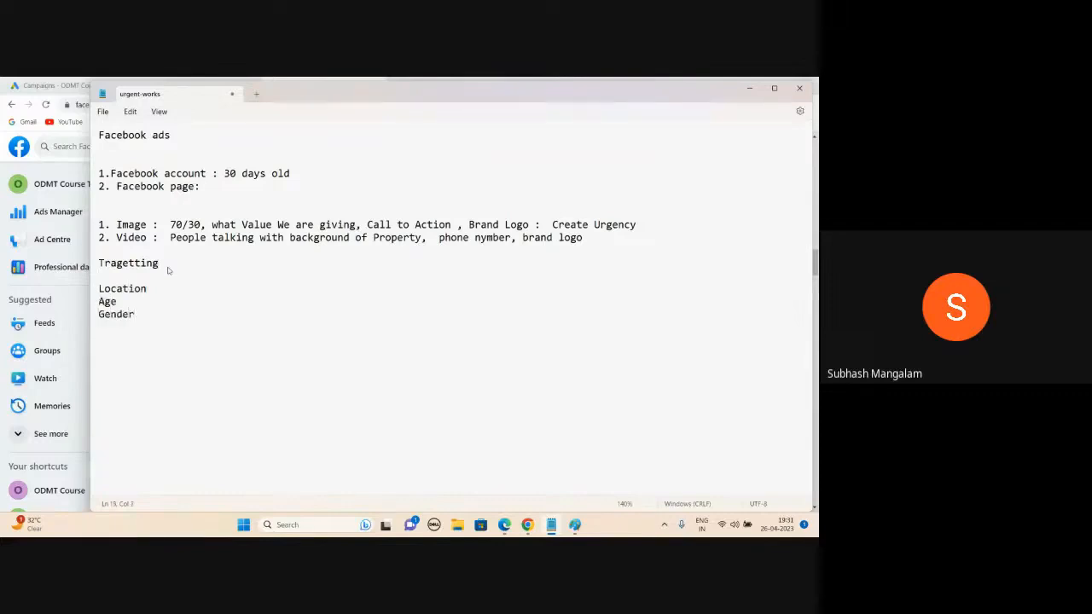
click(179, 289)
text(:  Shamshabad surrou)
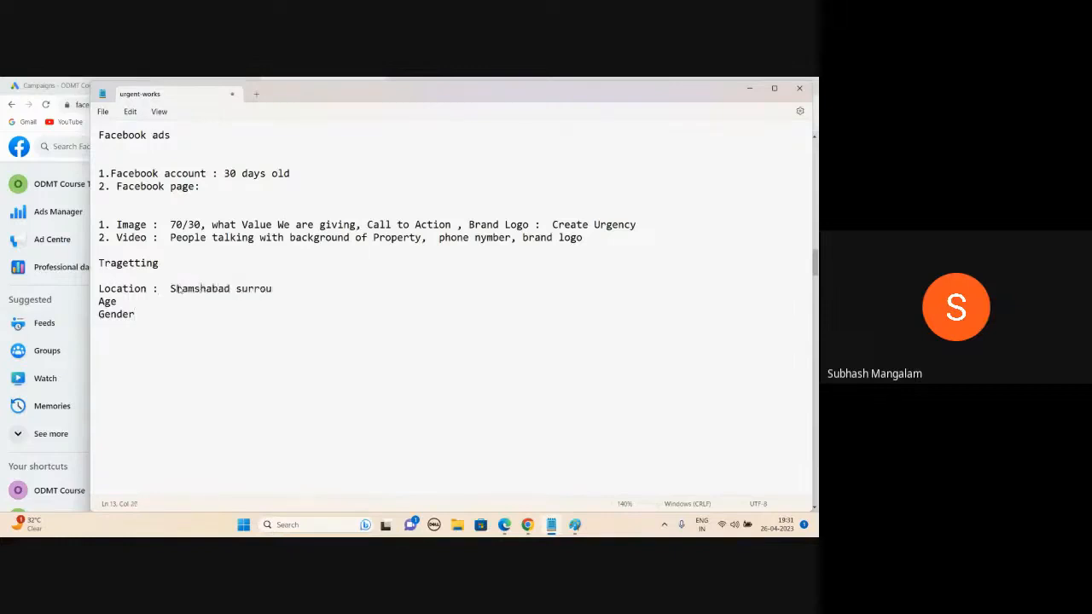
text(nding 20kms)
click(120, 301)
text(:)
Step: Admit the person waiting to join the Google Meet call, then minimize the call
mouse_move(504, 525)
click(497, 475)
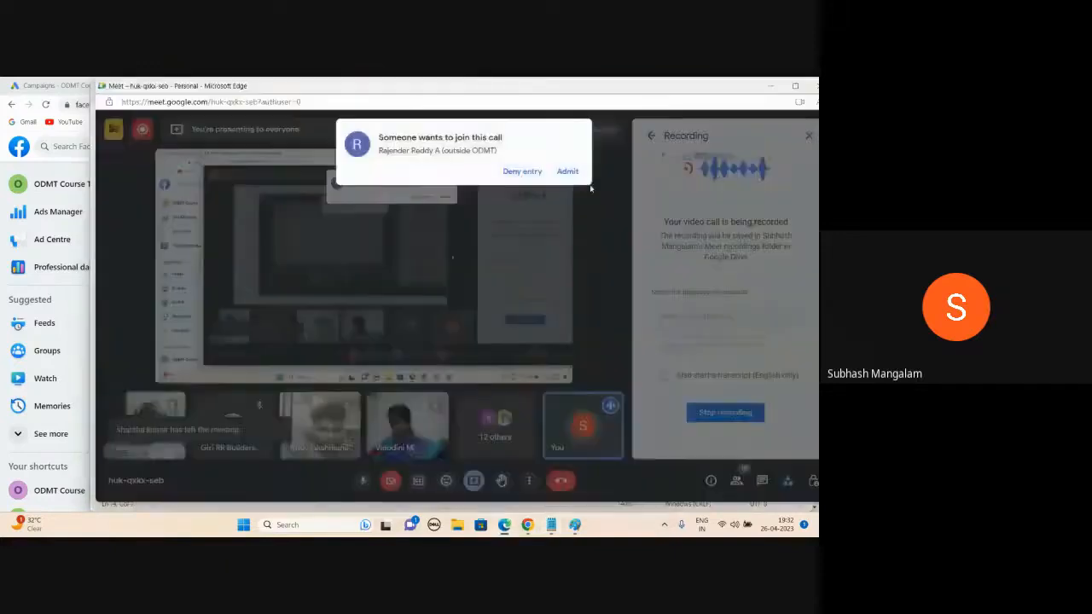
click(568, 172)
click(772, 86)
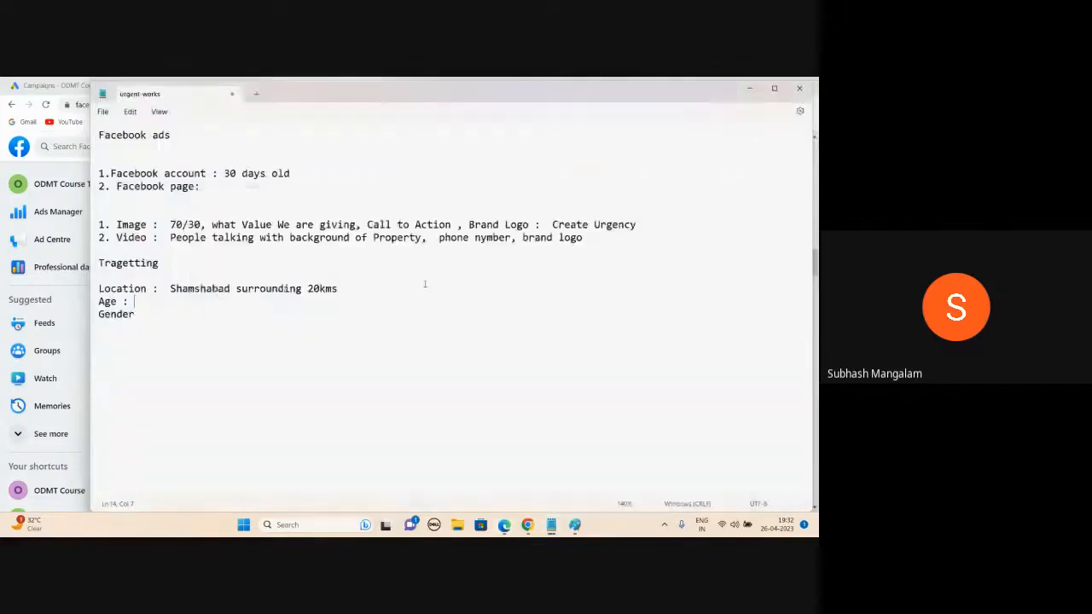
Step: Move 'Male, Female' from the Age line so the Gender line reads 'Gender : Male, Female'
text(Male)
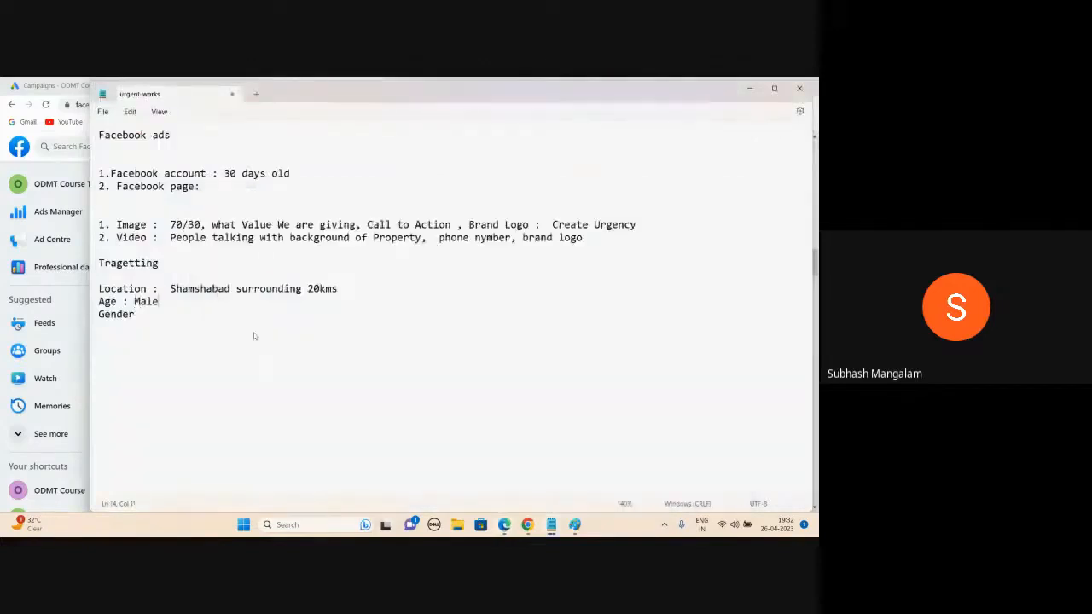
text(, Female)
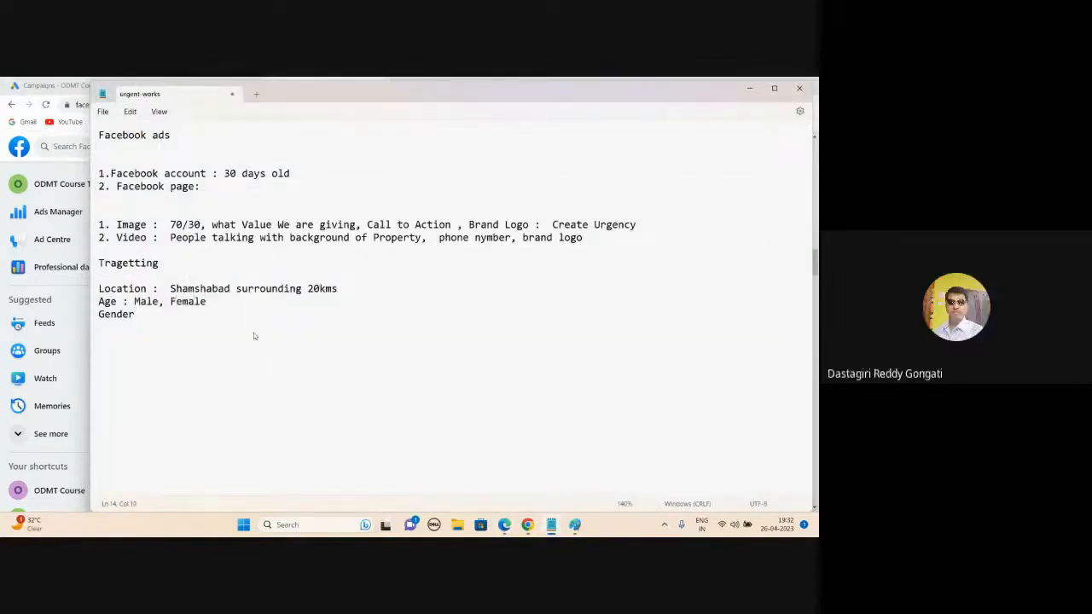
drag(134, 301, 205, 301)
key(ctrl+c)
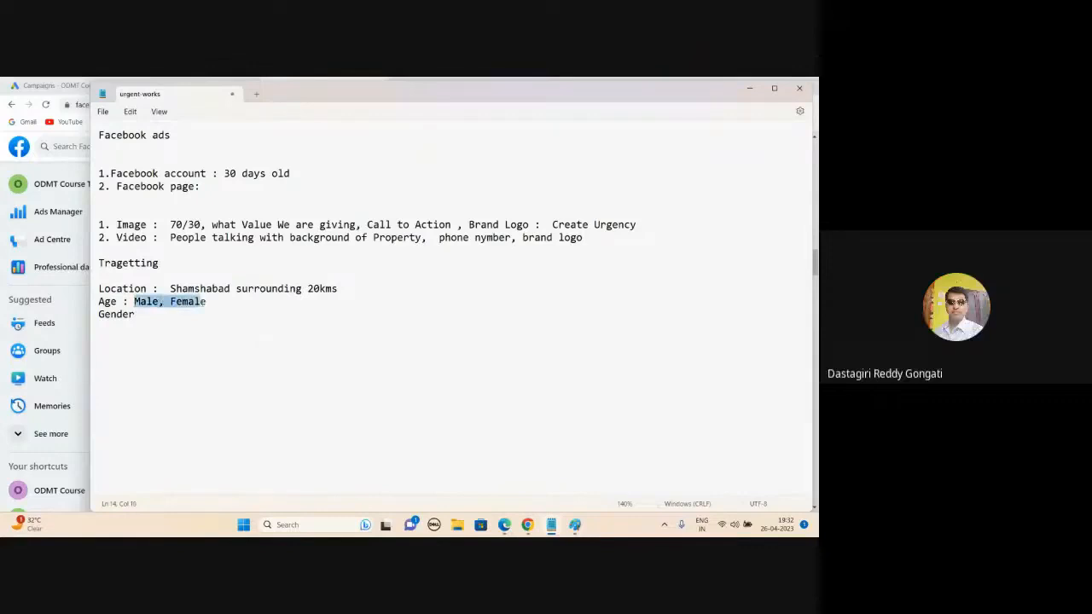
key(BackSpace)
click(155, 318)
text(:)
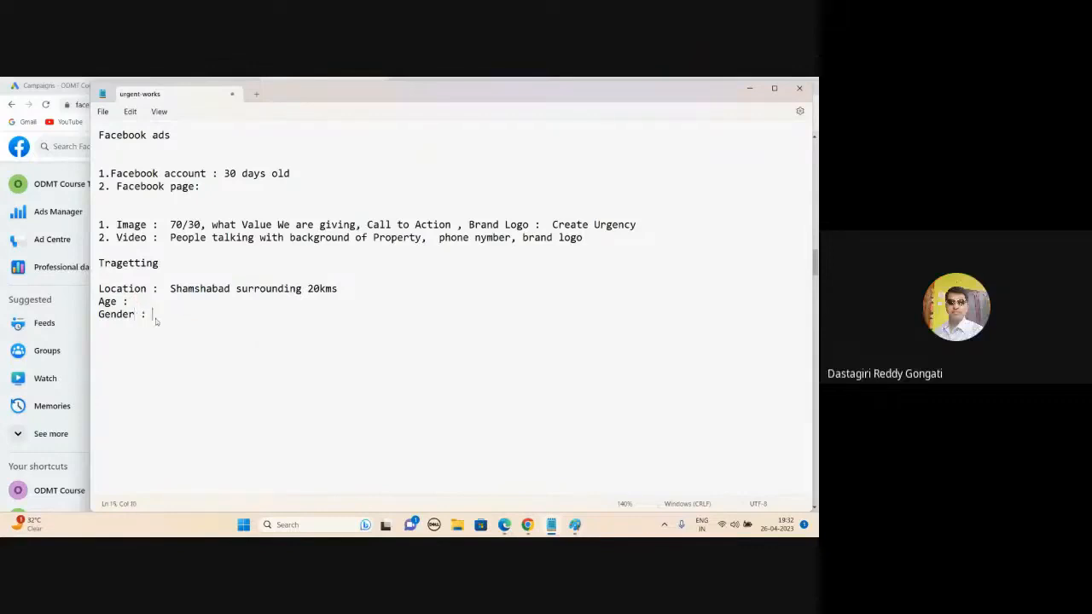
key(ctrl+v)
mouse_move(504, 525)
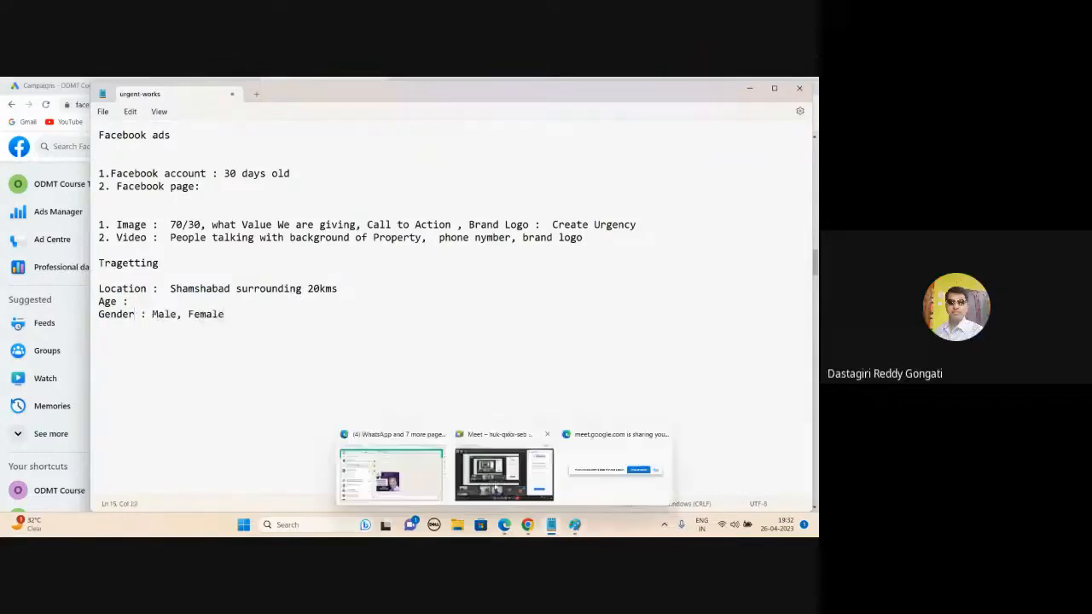
click(494, 486)
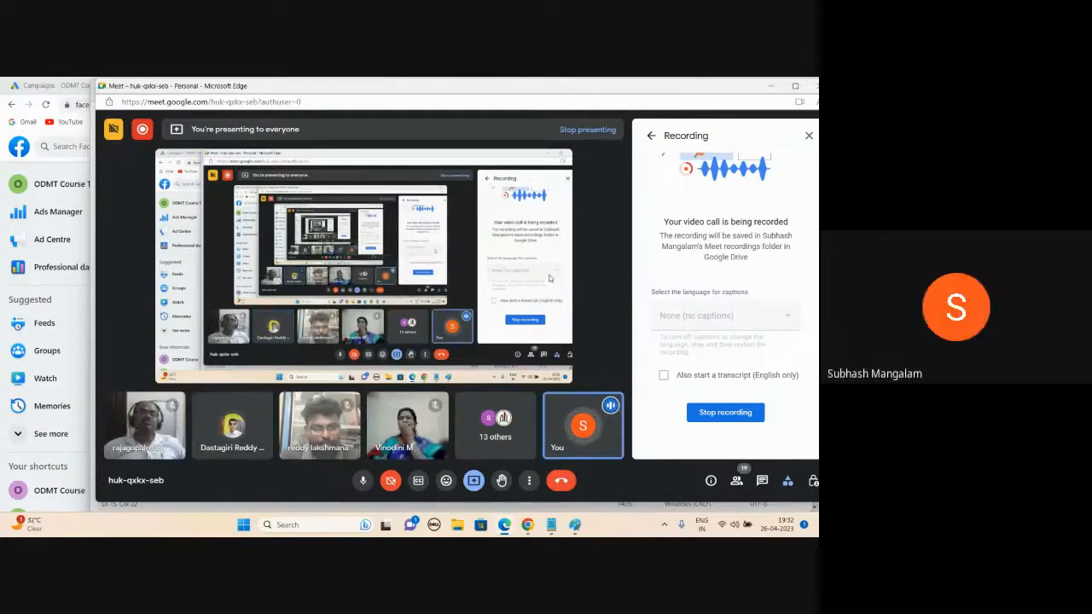
click(772, 87)
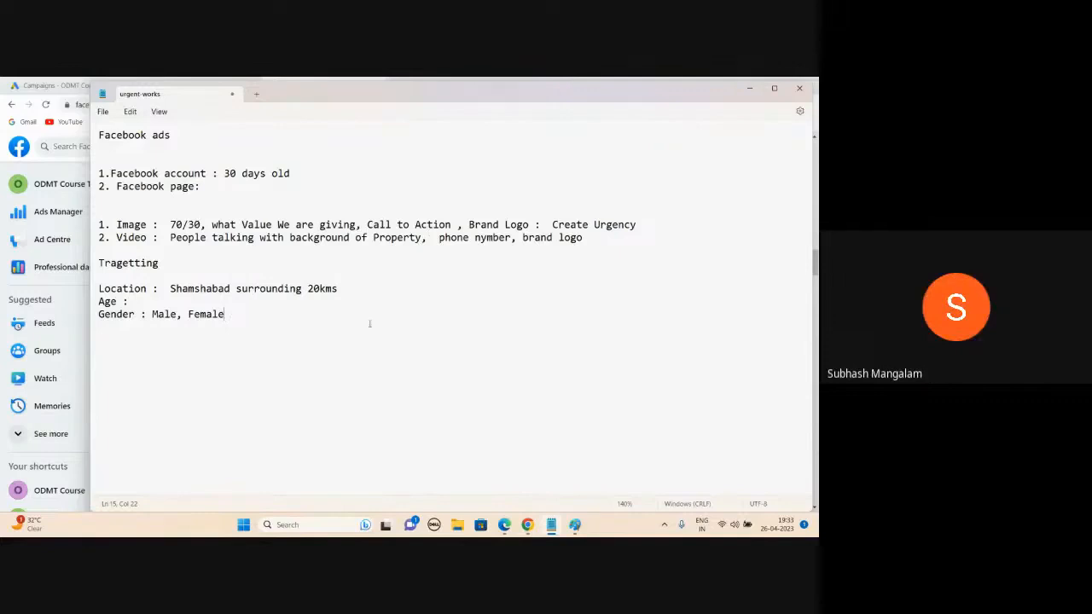
Step: Bring the Google Meet call window back to the front from the Edge taskbar
mouse_move(505, 525)
click(498, 478)
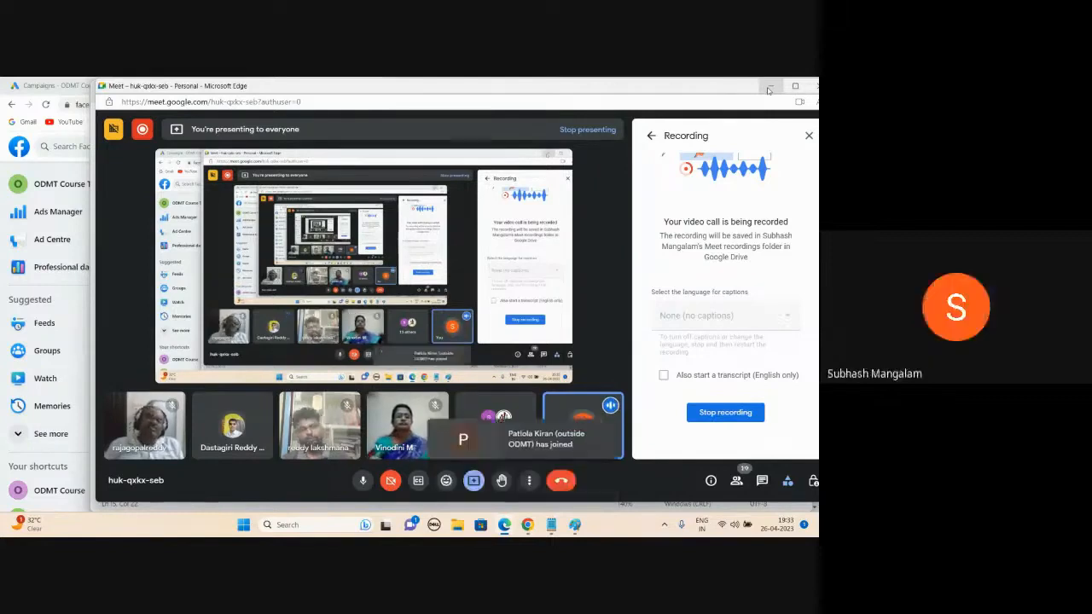
Step: Minimize the Google Meet window so the urgent-works Notepad notes show
click(768, 89)
mouse_move(770, 89)
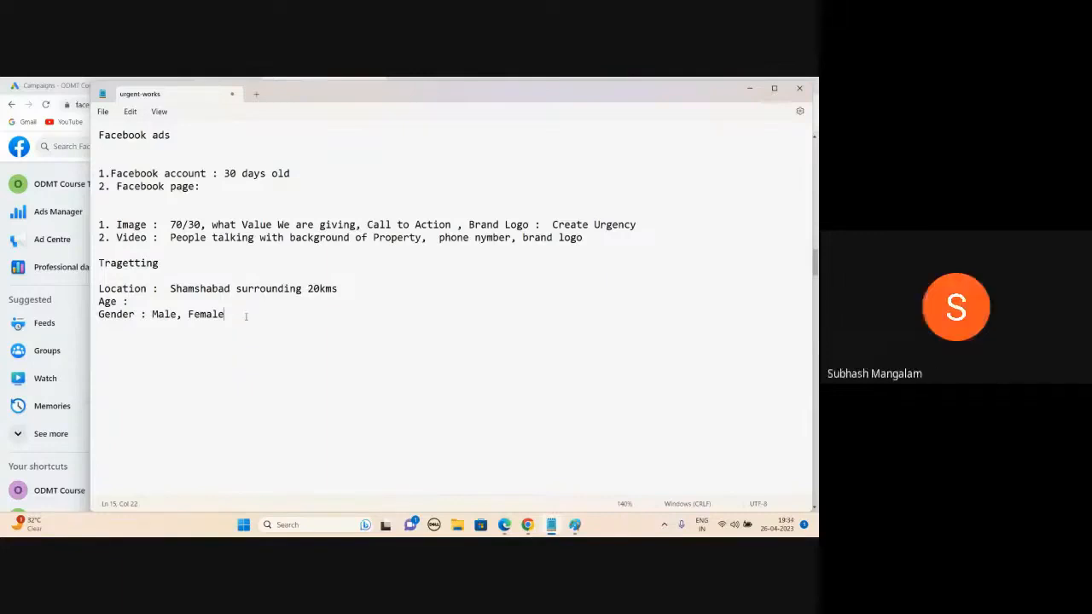
mouse_move(501, 525)
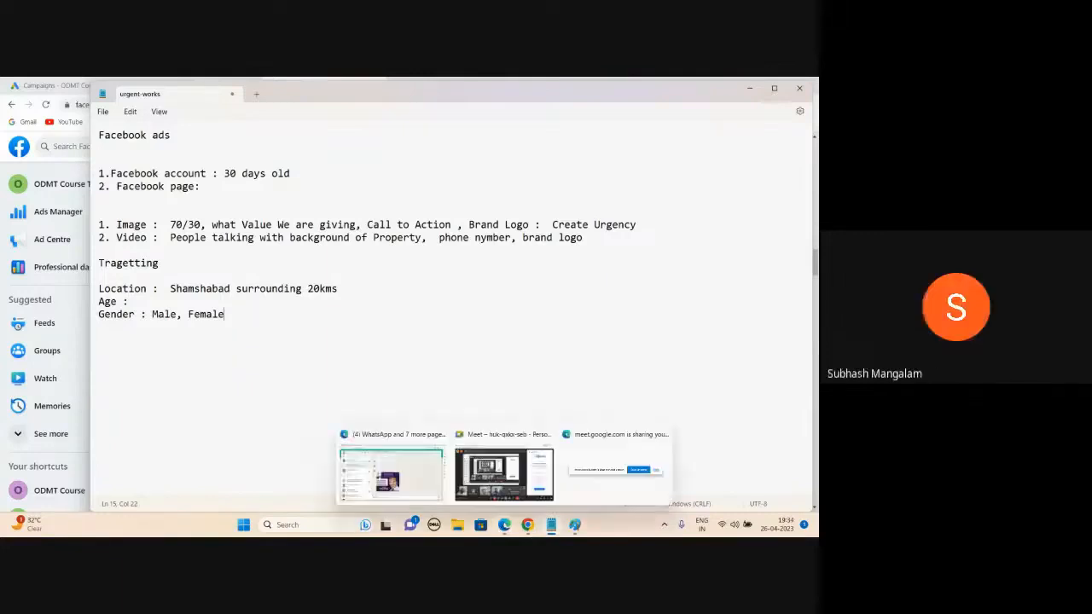
click(483, 461)
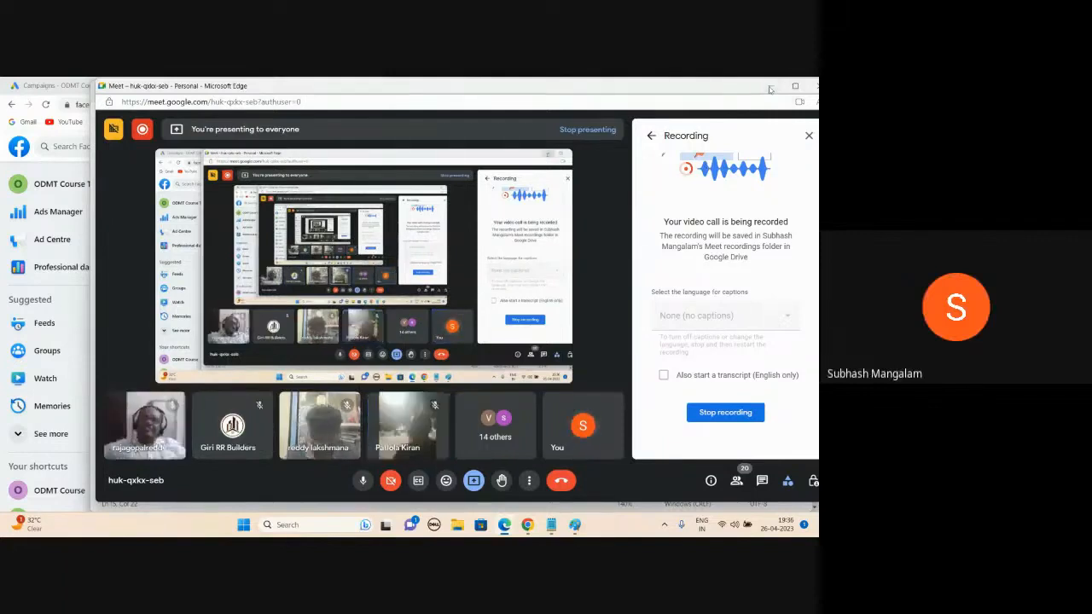
click(770, 89)
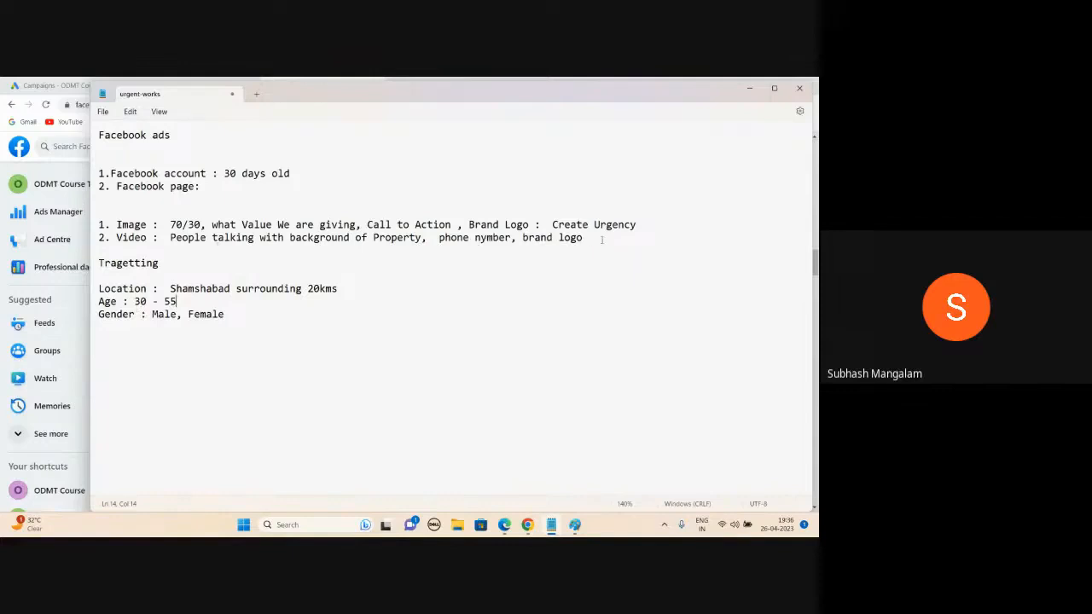
Step: Highlight the Image and Video creative lines, then bring the Meet call back to the front
drag(601, 240, 92, 226)
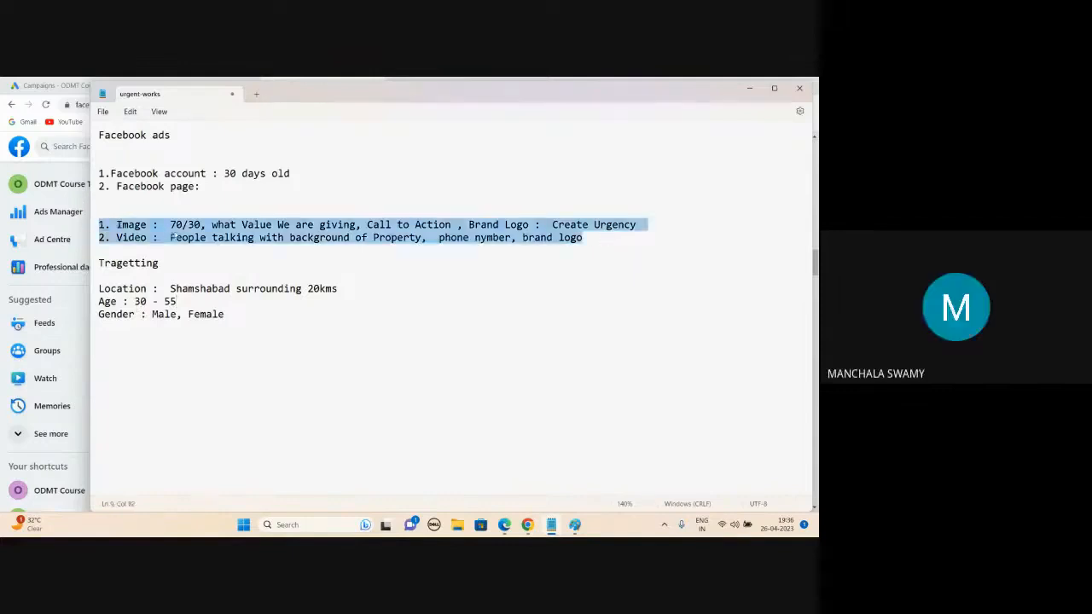
click(504, 524)
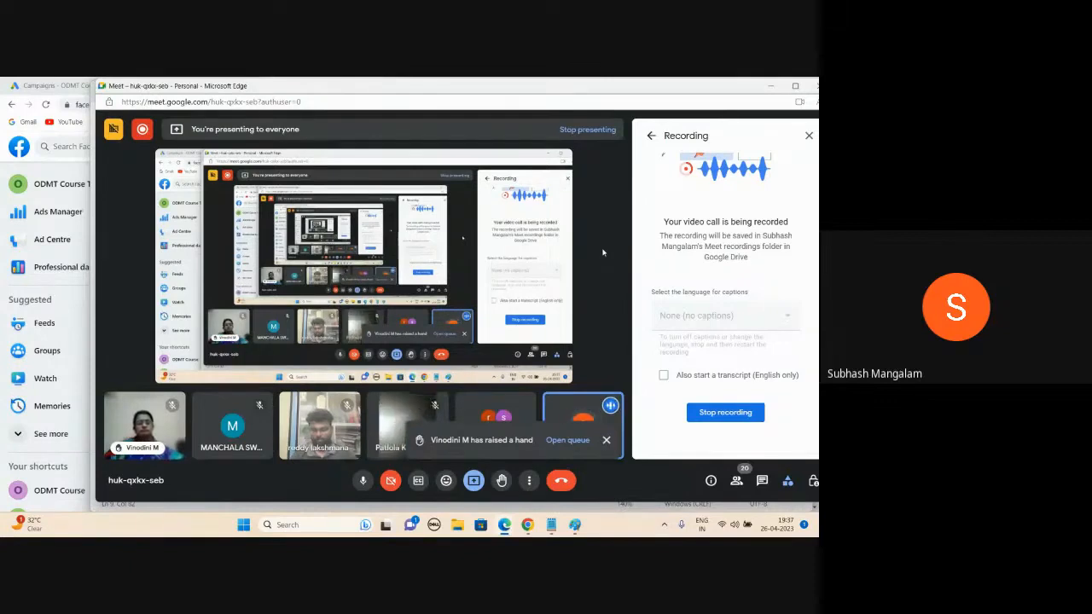
Step: Close the Recording details panel and minimize the Meet window
click(809, 136)
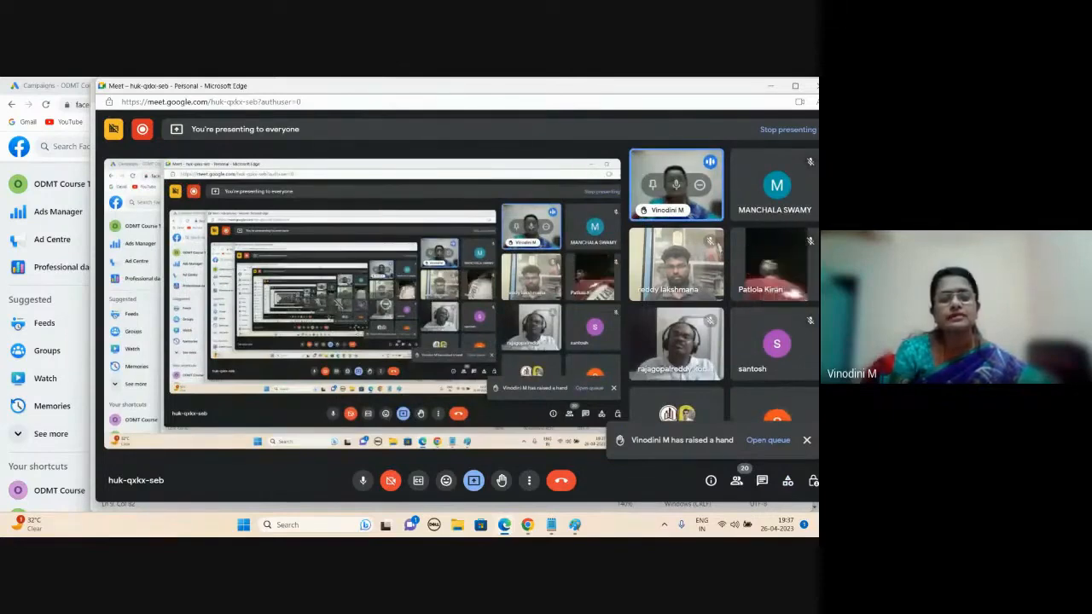
click(769, 88)
Step: Highlight the Image and Video creative lines in the notes
click(253, 305)
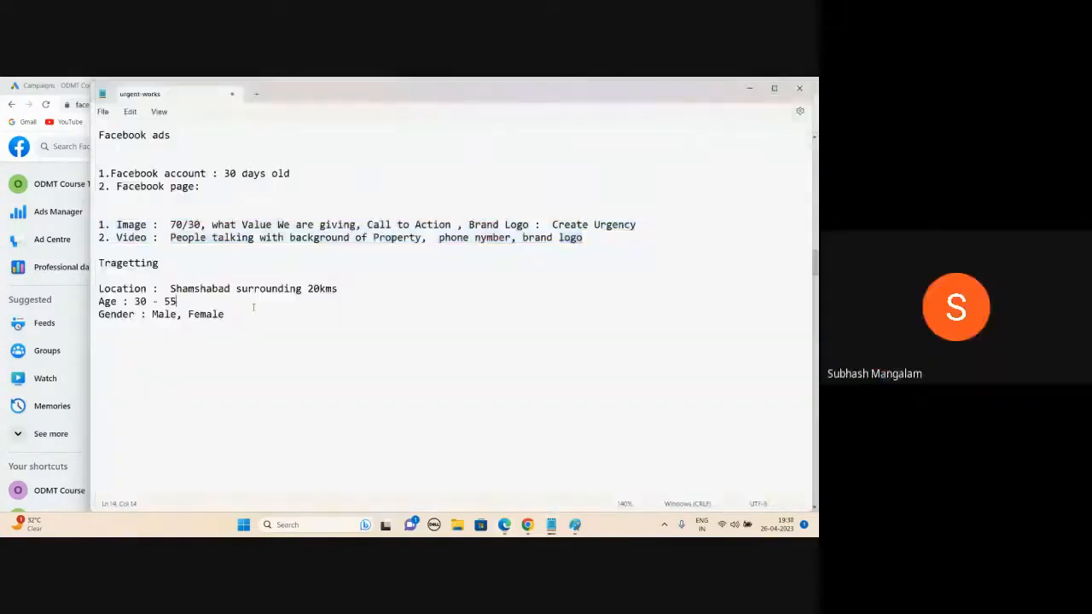
drag(112, 224, 305, 221)
click(148, 224)
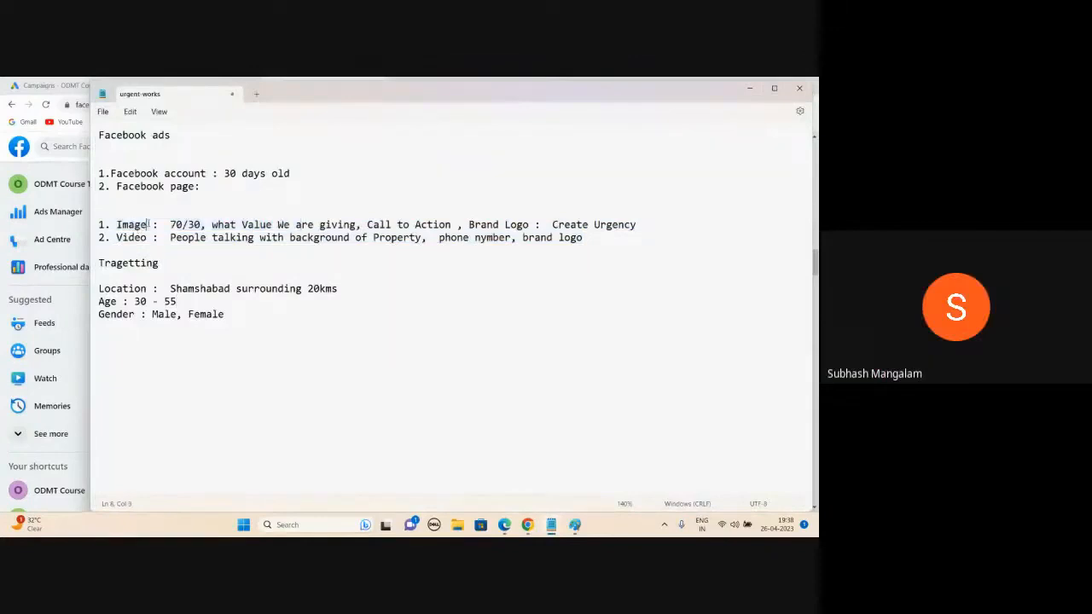
click(152, 224)
click(147, 237)
drag(597, 241, 99, 225)
Step: Highlight the Location, Age and Gender targeting lines, then minimize Notepad
double_click(195, 314)
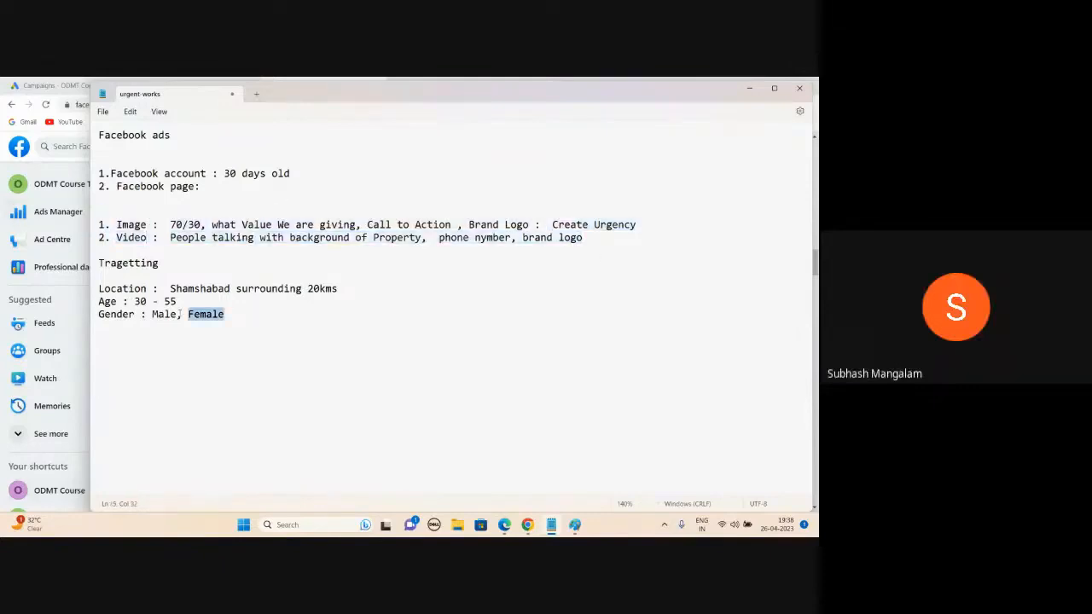
drag(179, 314, 100, 273)
click(429, 262)
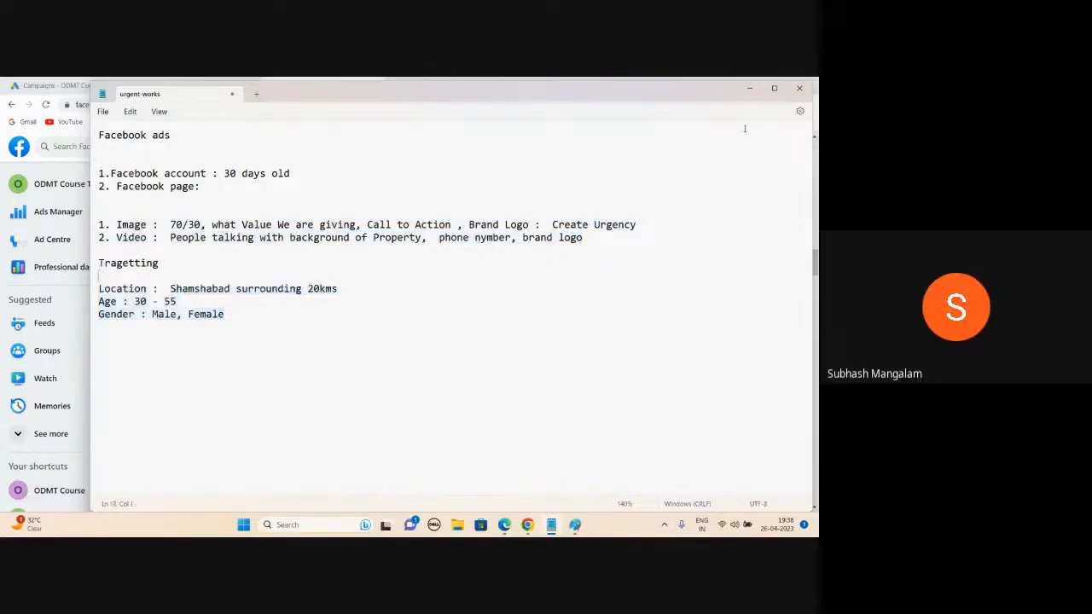
click(752, 90)
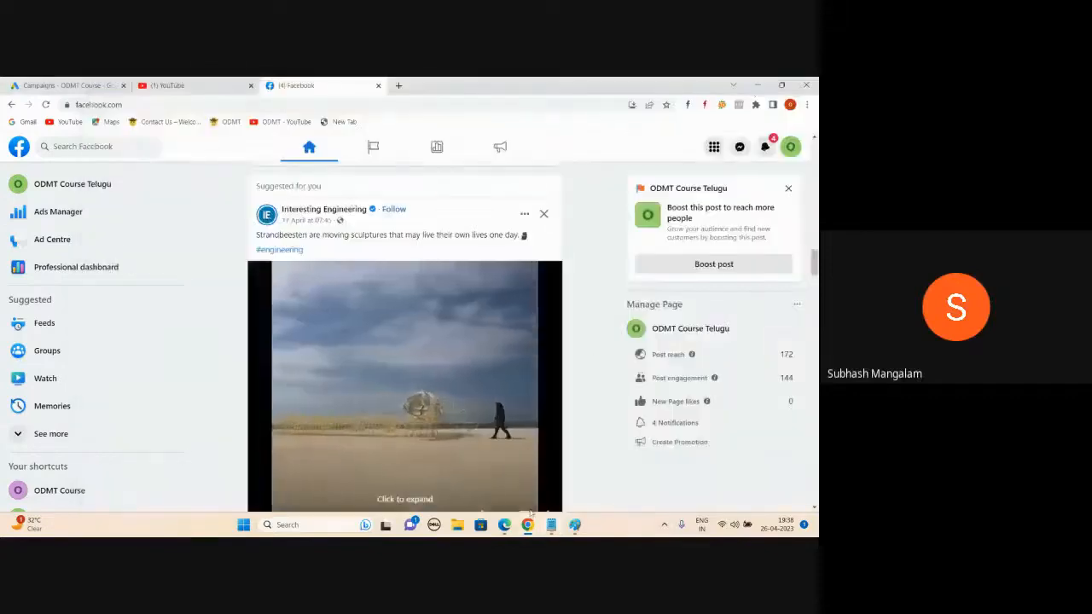
Step: Go to facebook.com/ads in a new Chrome tab to load the Ads Manager campaigns list
click(756, 86)
click(528, 525)
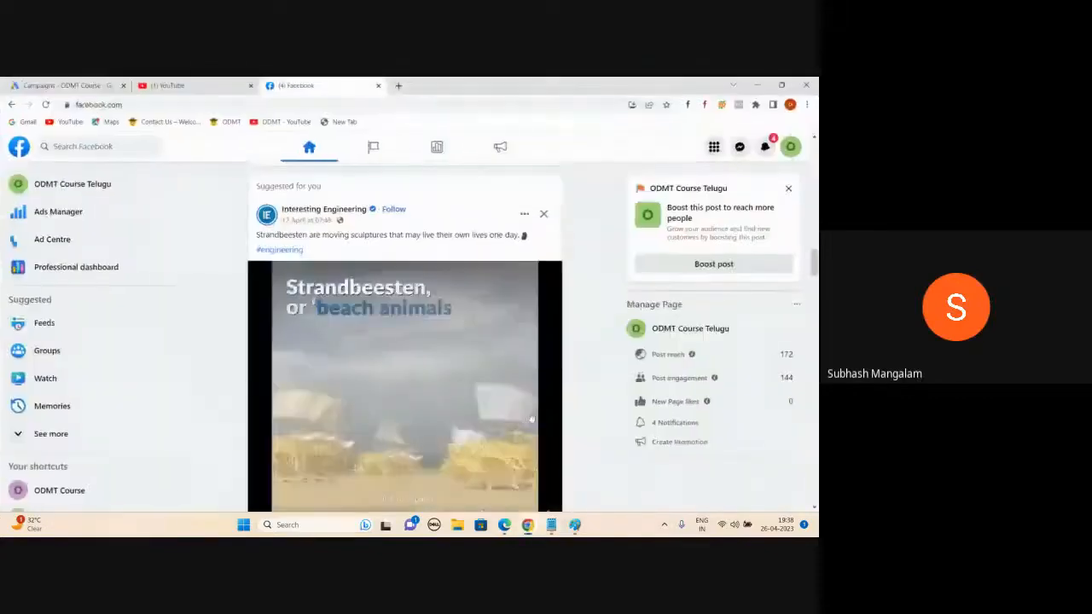
click(398, 86)
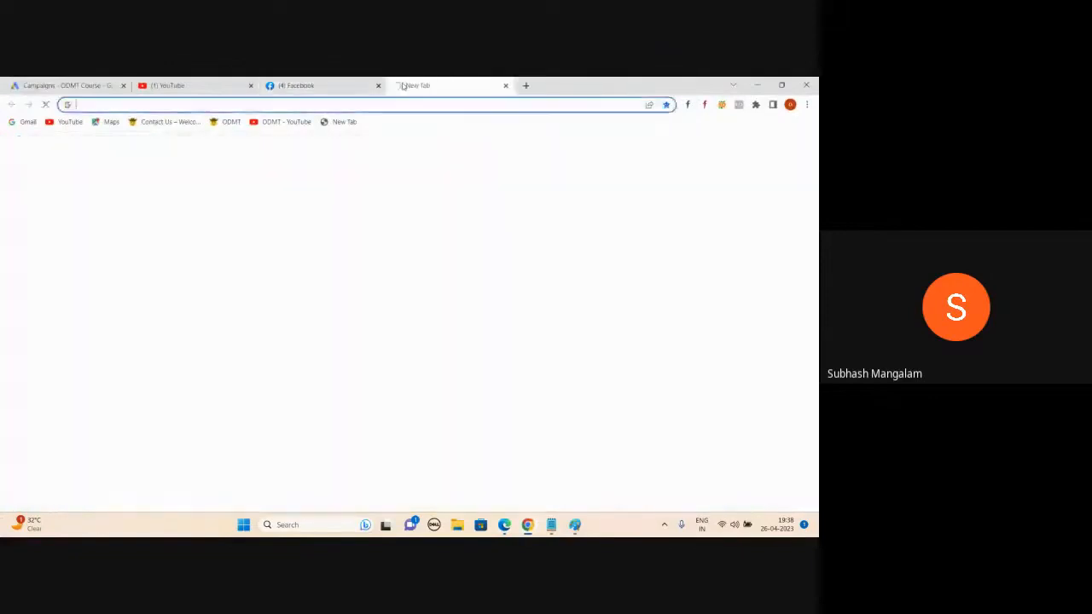
text(face)
key(Right)
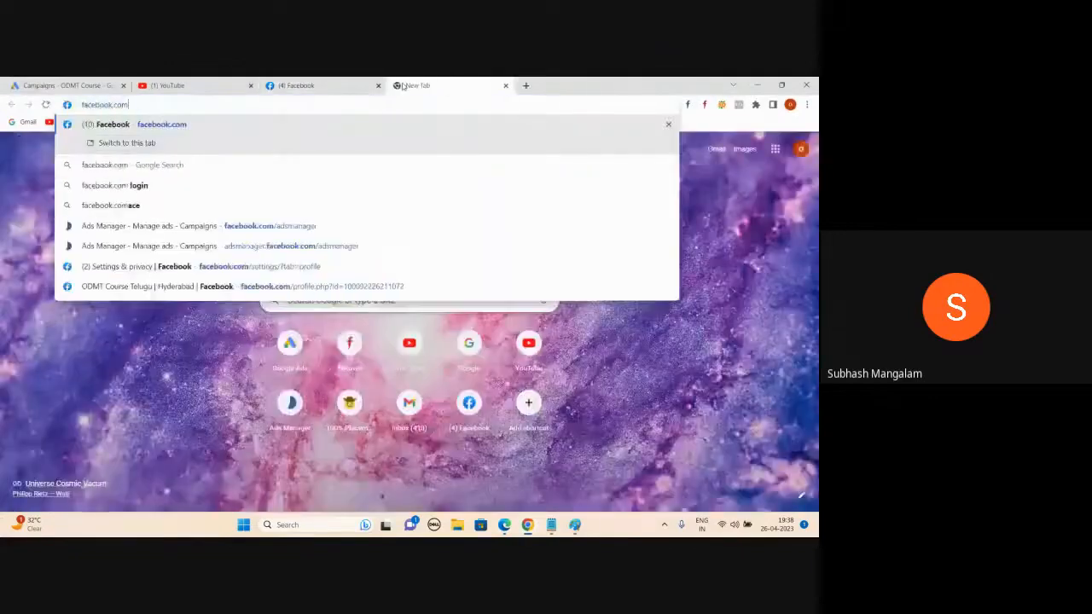
text(/ads)
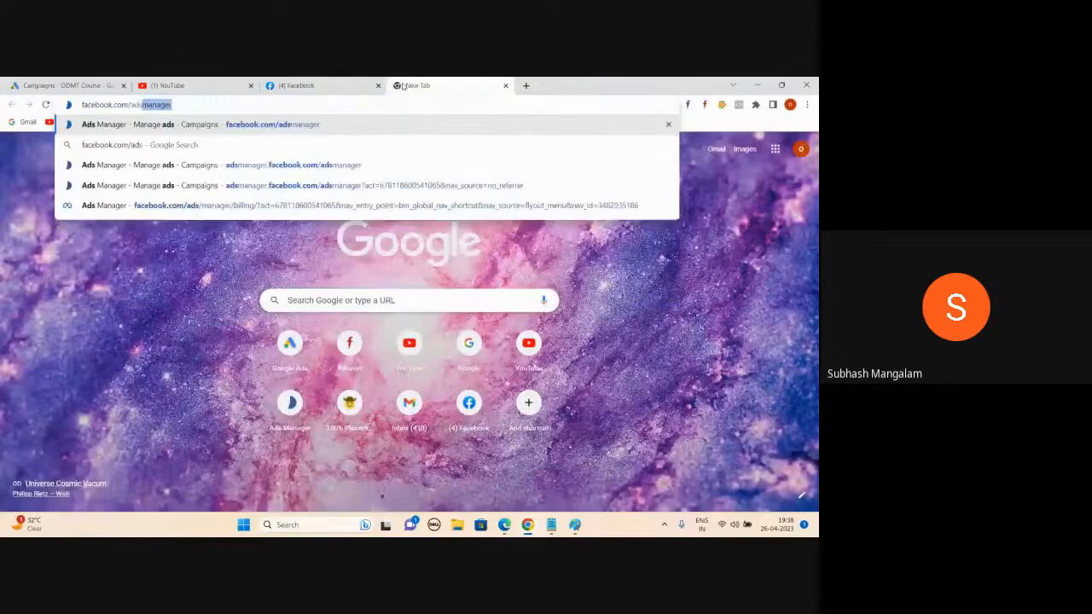
key(Return)
Step: Check the unread WhatsApp Web chat, then return to the Ads Manager campaigns list
key(alt+Tab)
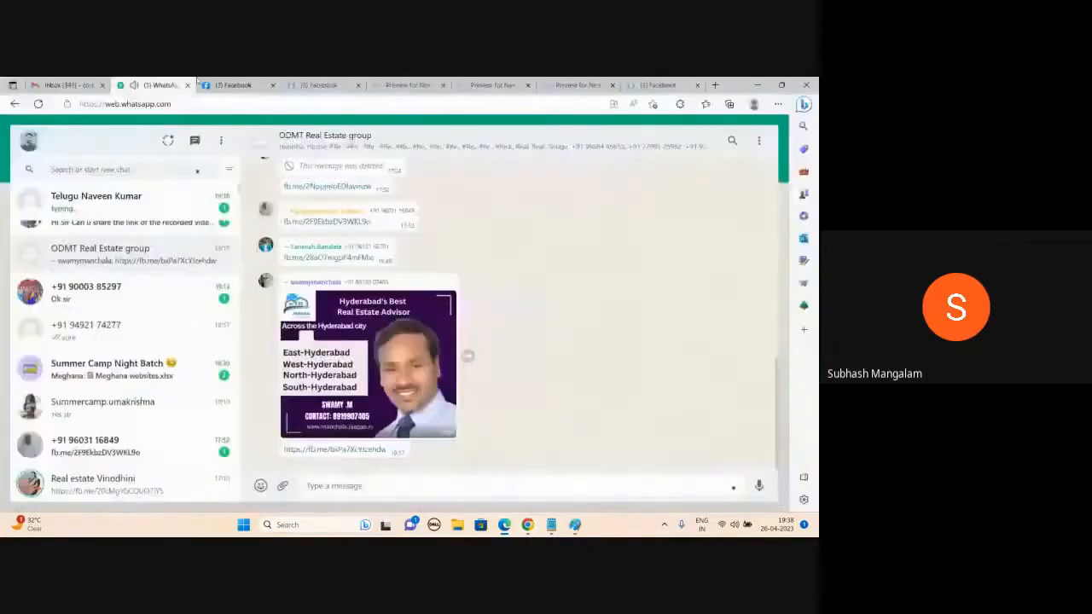
key(alt+Tab)
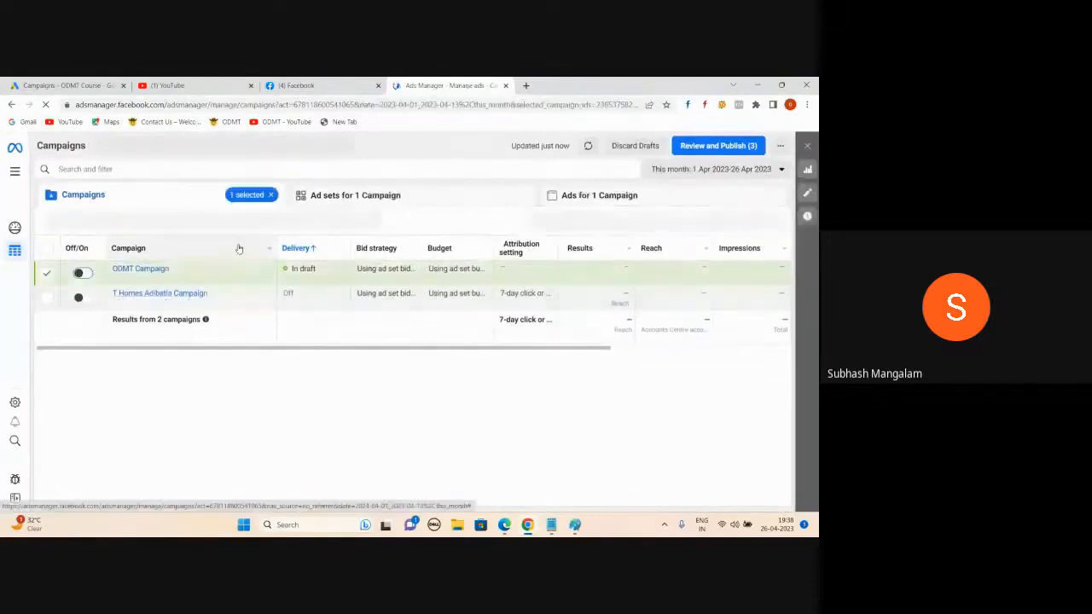
key(alt+Tab)
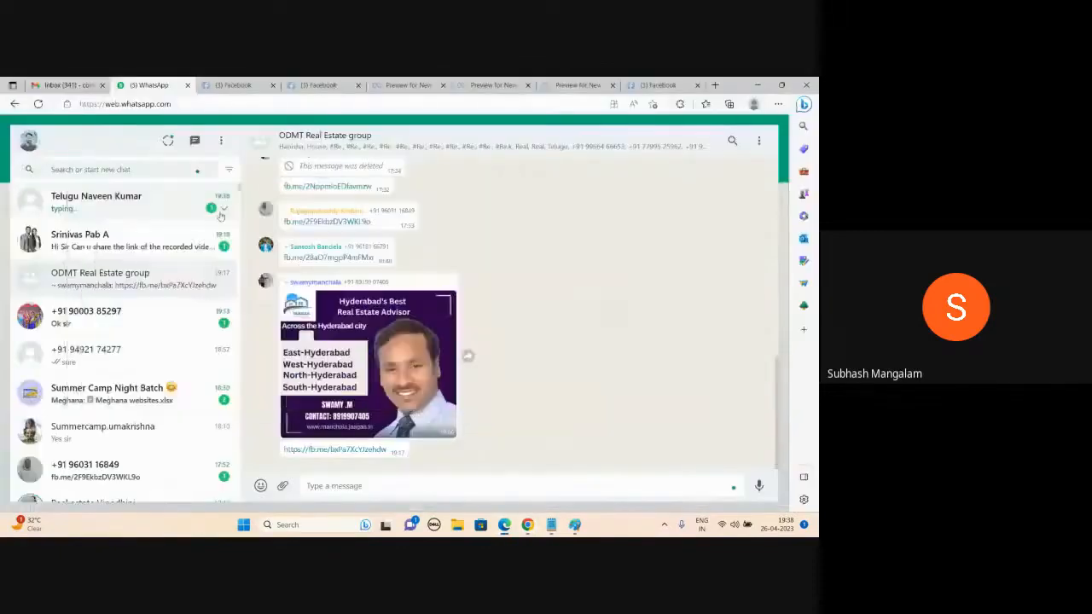
click(220, 215)
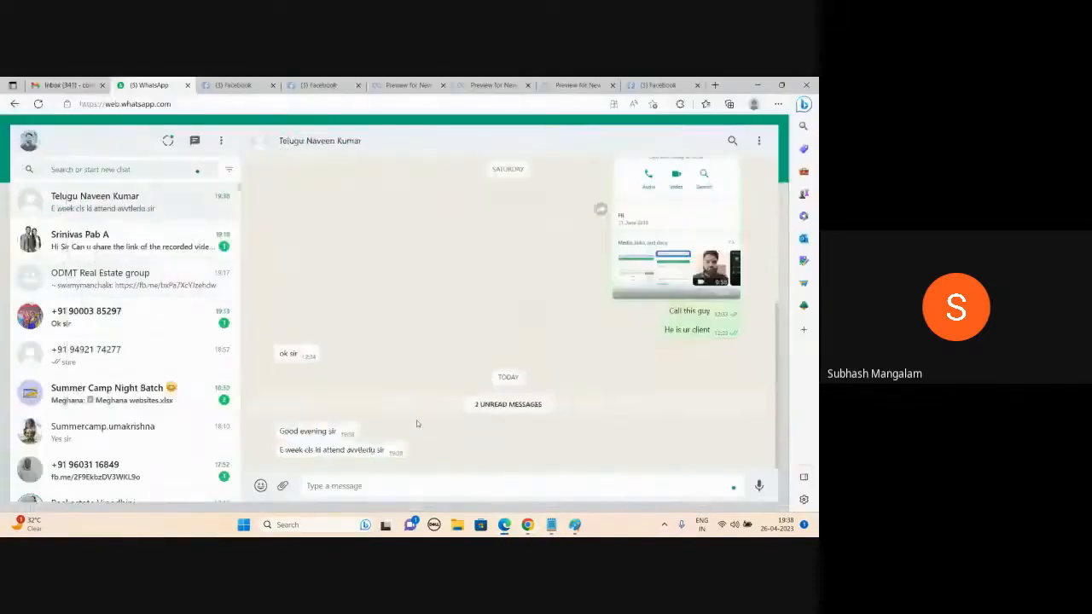
key(alt+Tab)
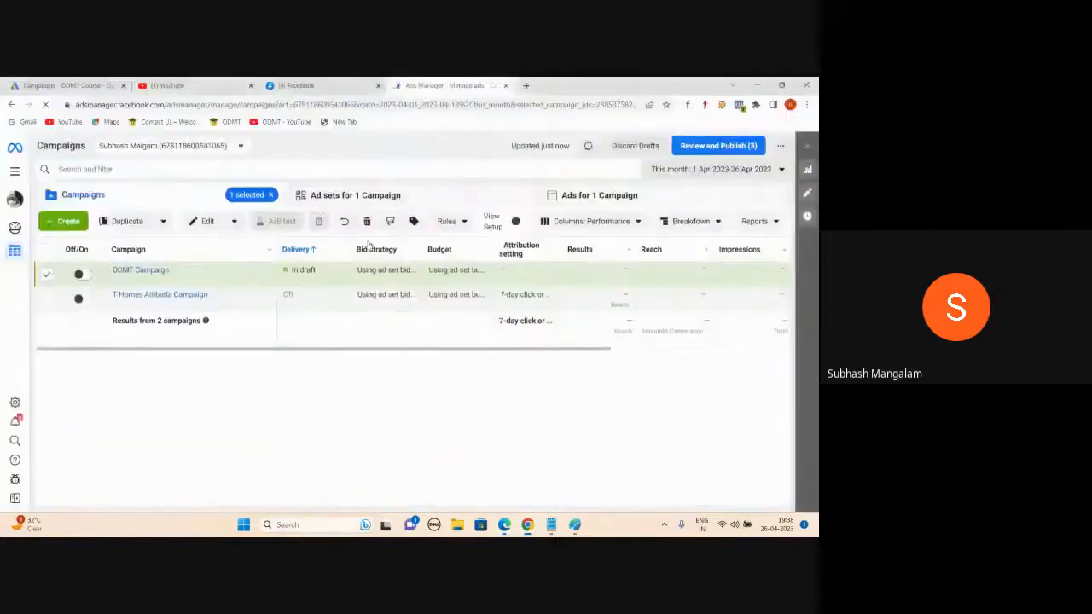
Step: Create a new campaign and pick Traffic as its objective
click(60, 224)
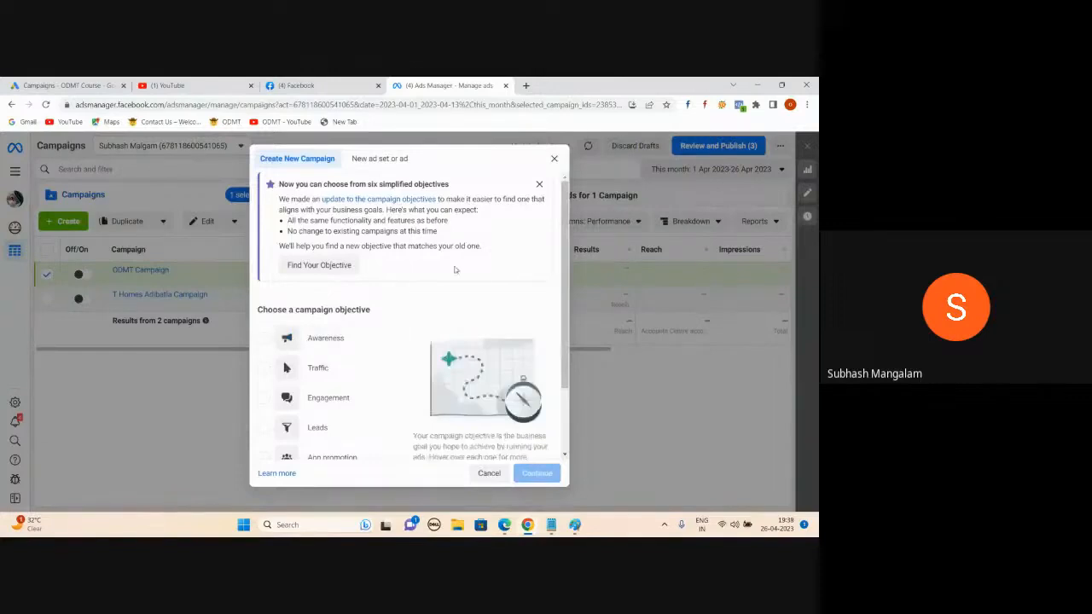
scroll(428, 293, down, 1)
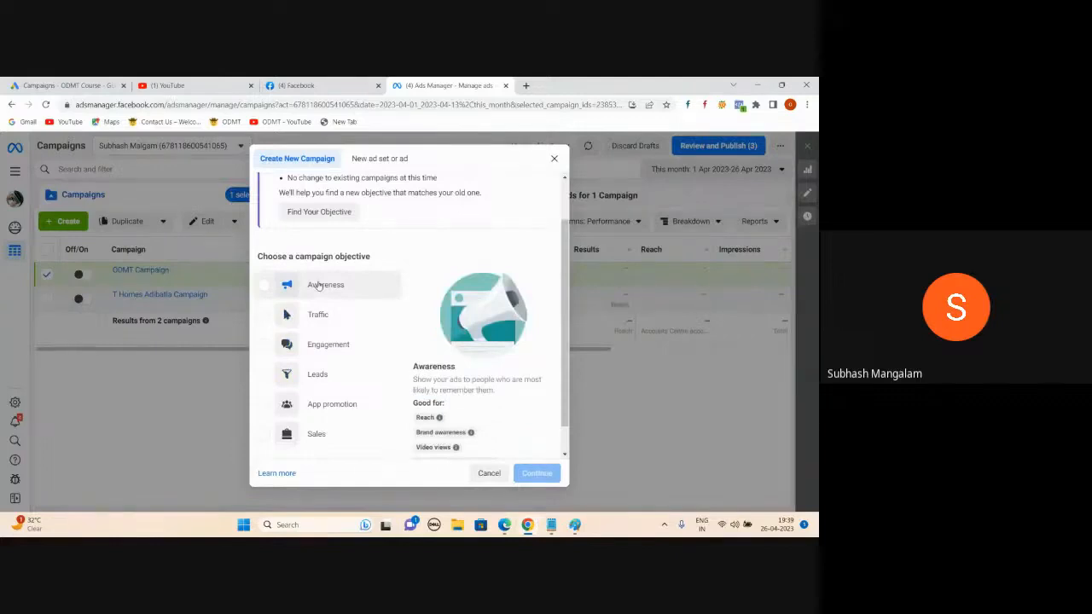
click(263, 316)
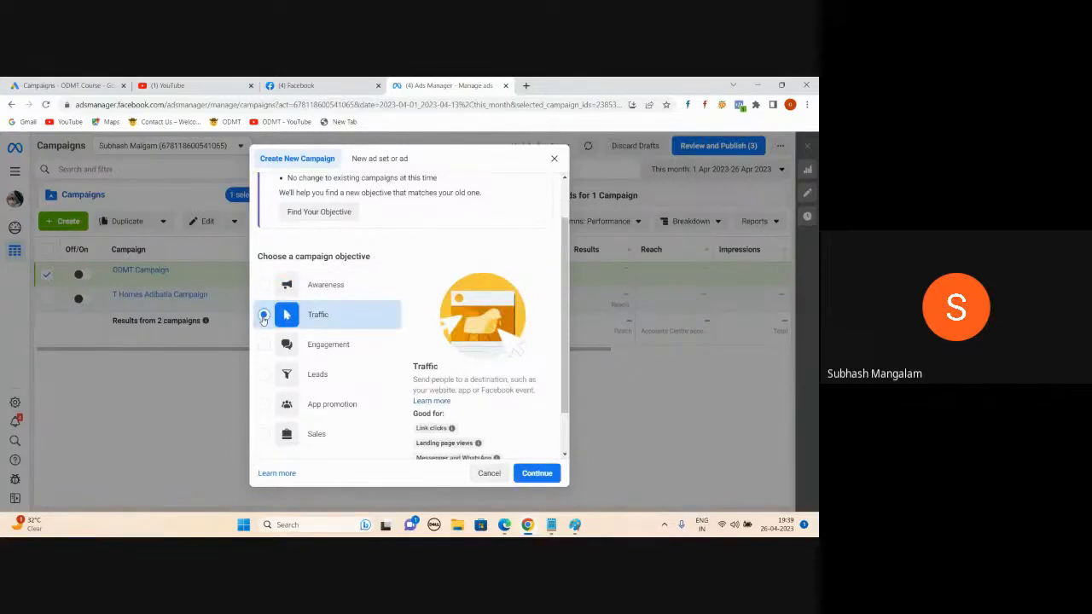
click(264, 316)
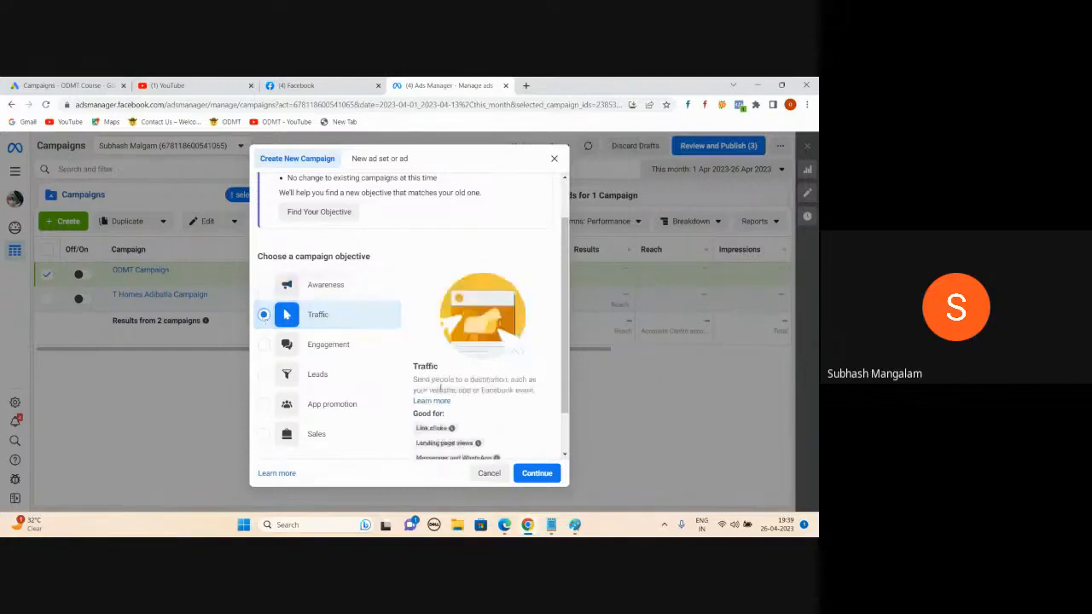
Step: Close the WhatsApp Web tab and go back to the Create New Campaign dialog
mouse_move(504, 524)
click(429, 495)
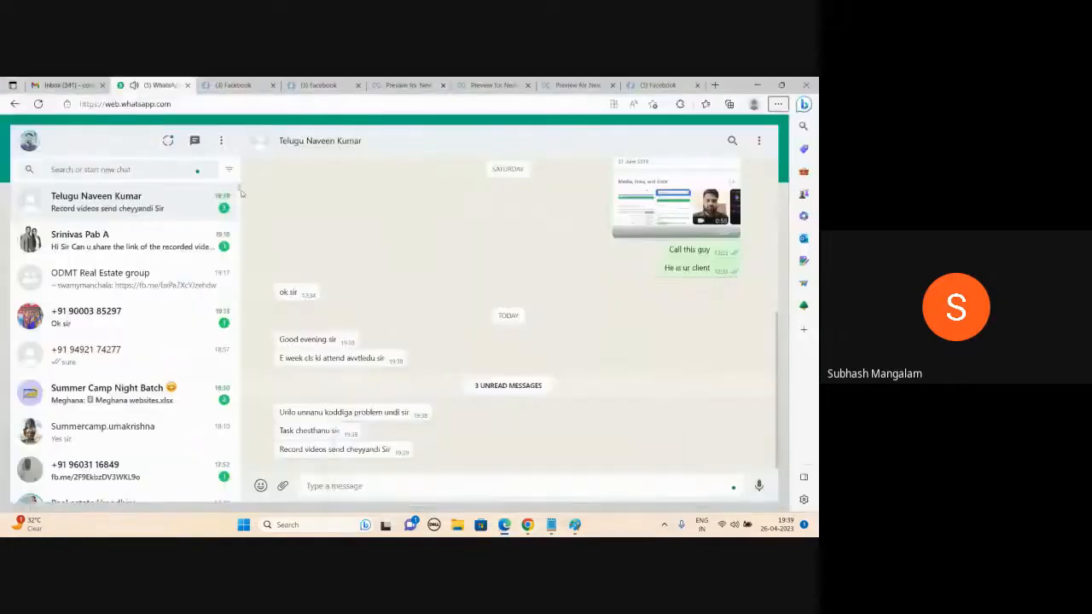
click(187, 86)
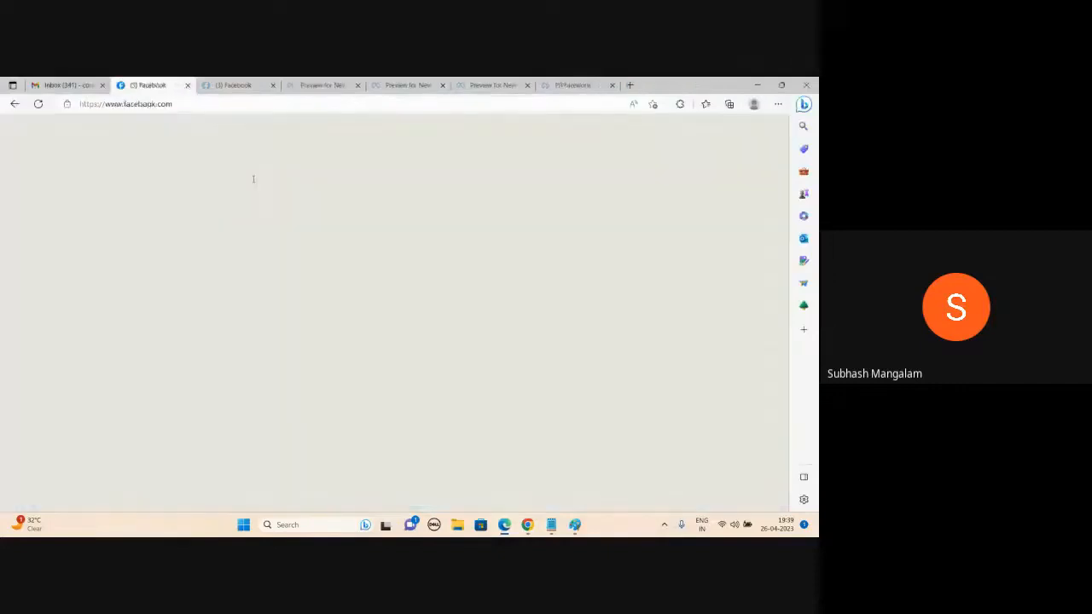
click(529, 527)
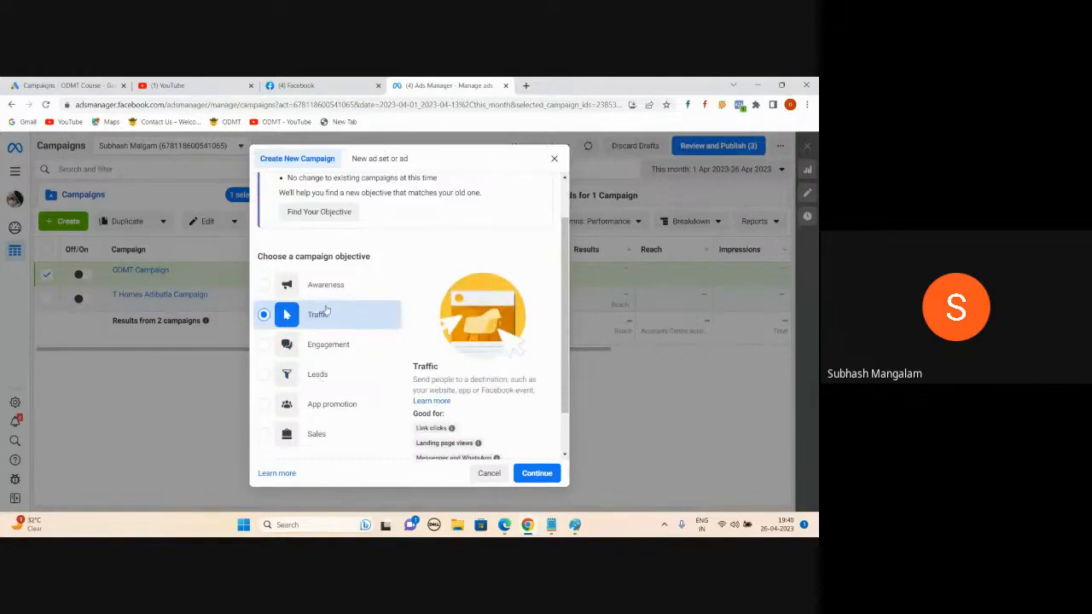
Step: Review Traffic's Good for list and continue to create the 'New Traffic campaign' draft
scroll(337, 282, down, 2)
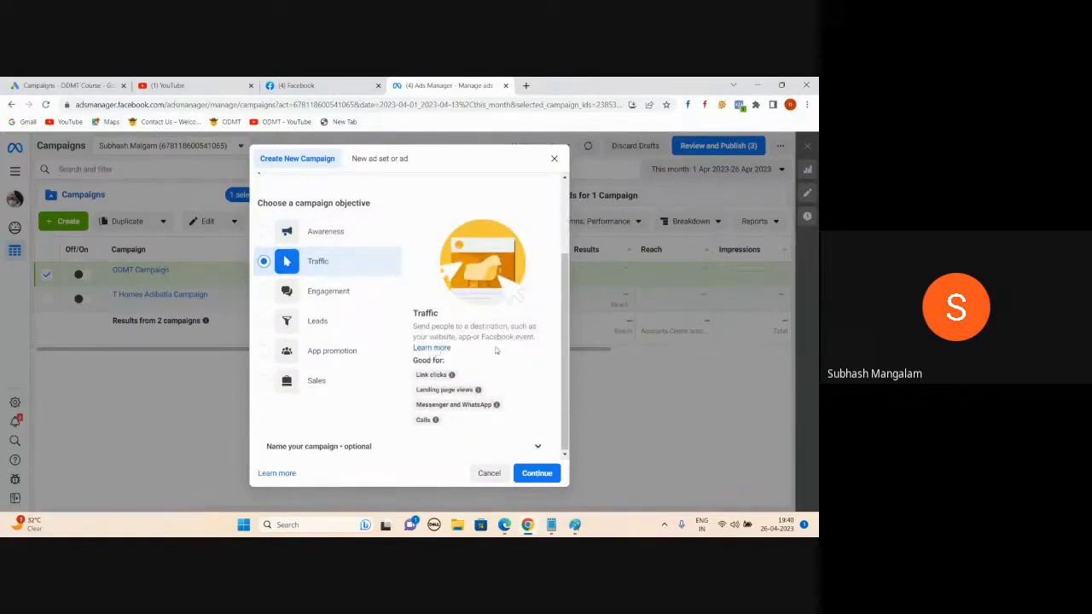
mouse_move(481, 392)
mouse_move(424, 420)
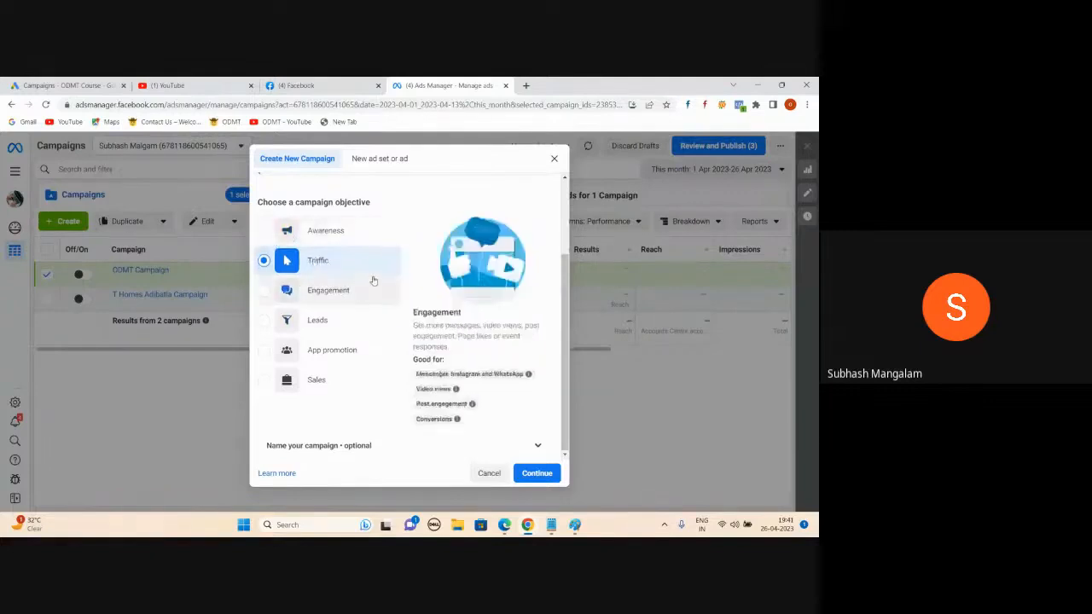
click(533, 474)
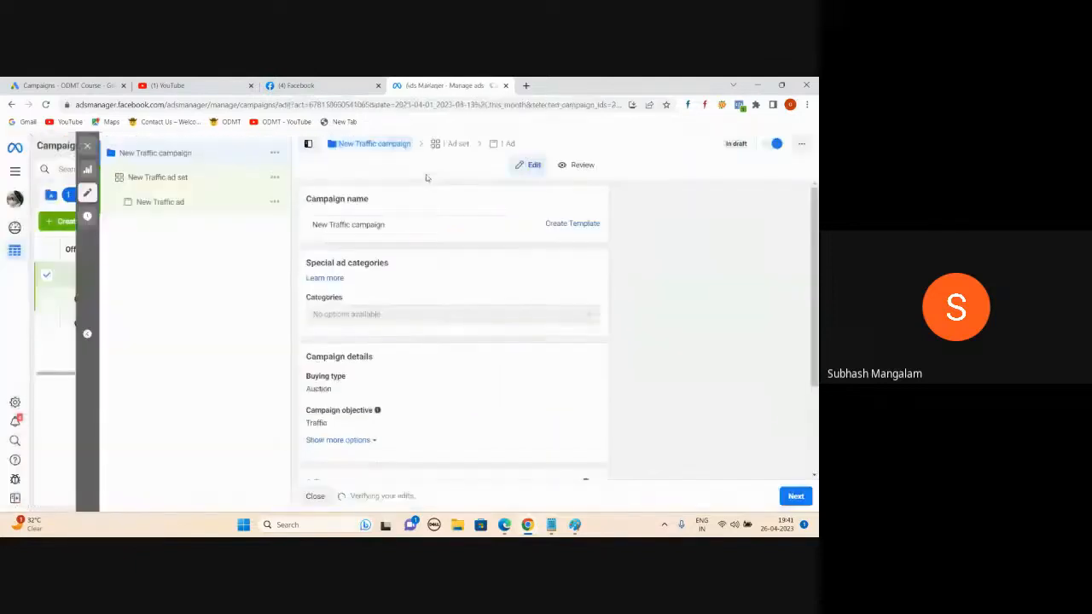
Step: Rename the campaign to 'Website Visits Campaign for Thomas'
triple_click(389, 228)
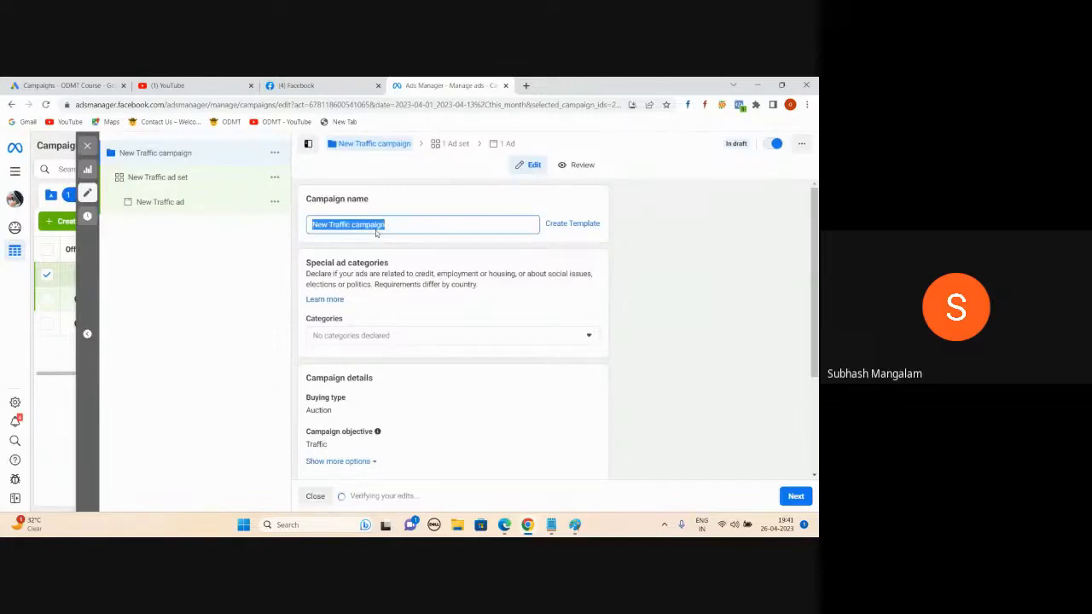
text(Website Visits Campaign for Thomas)
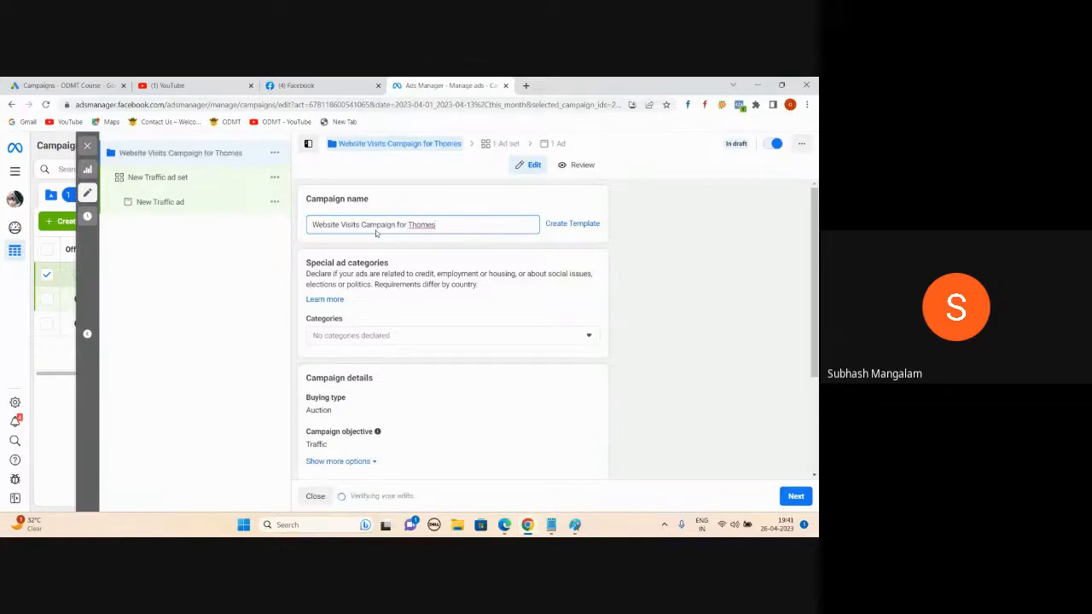
scroll(394, 413, down, 3)
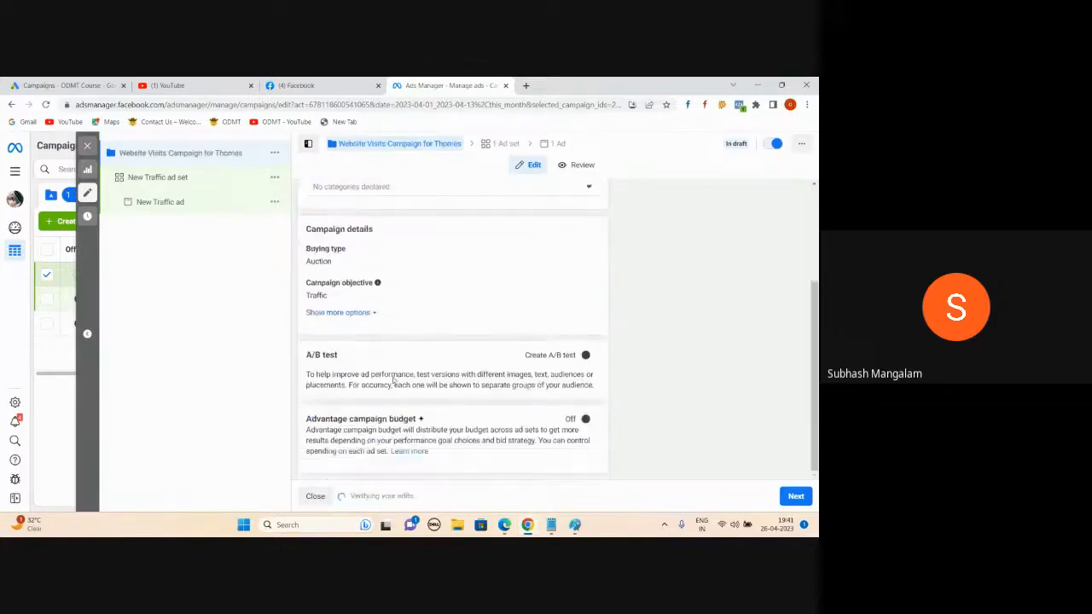
scroll(395, 381, up, 3)
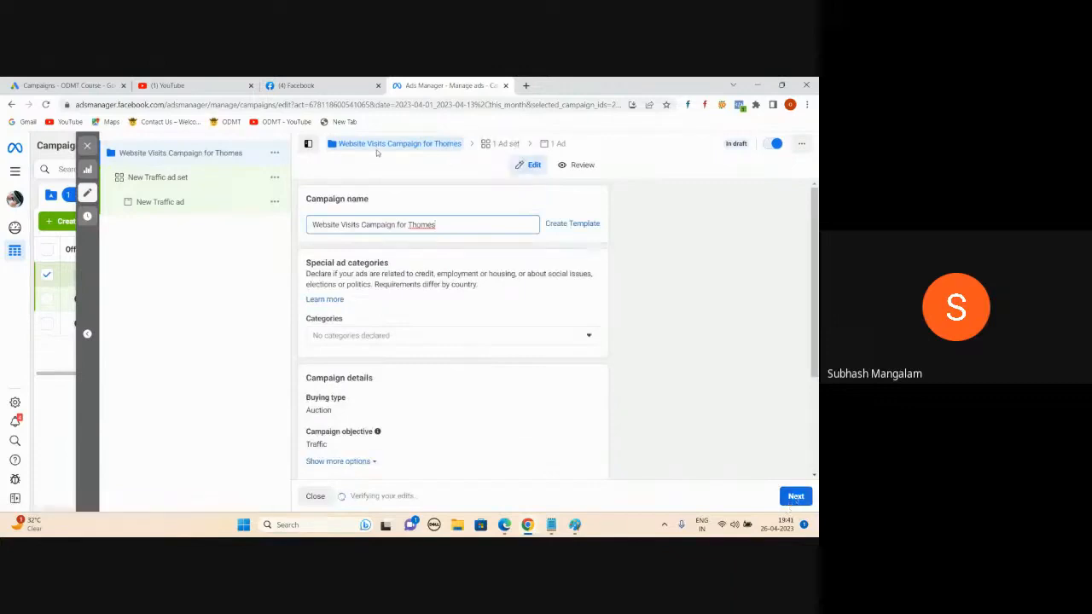
scroll(405, 345, down, 1)
scroll(406, 347, up, 1)
Step: Add the notes line 'Campaign: You will select your Objective : Brand Awareness, website Visits, Leads, Sales'
click(551, 525)
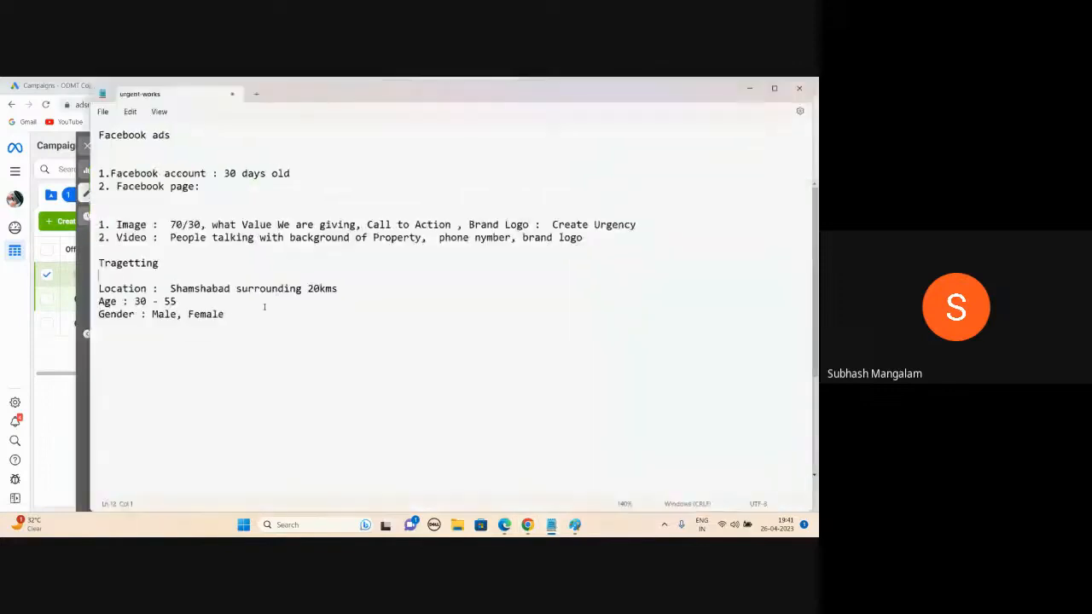
key(Return)
key(Return)
text(Campaign: )
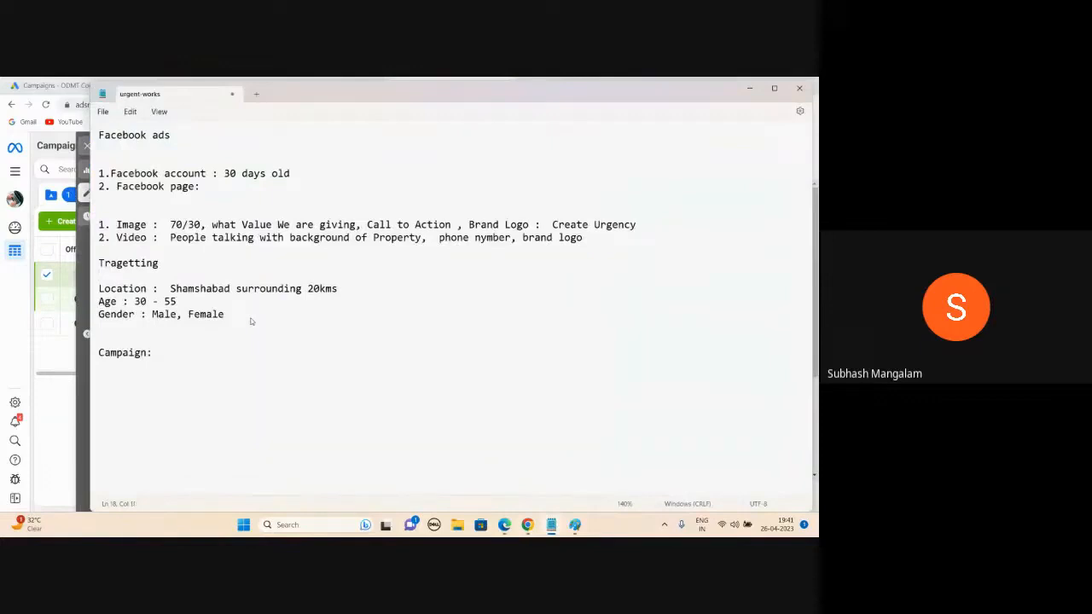
text(You will select your Objc)
key(BackSpace)
text(ective :  )
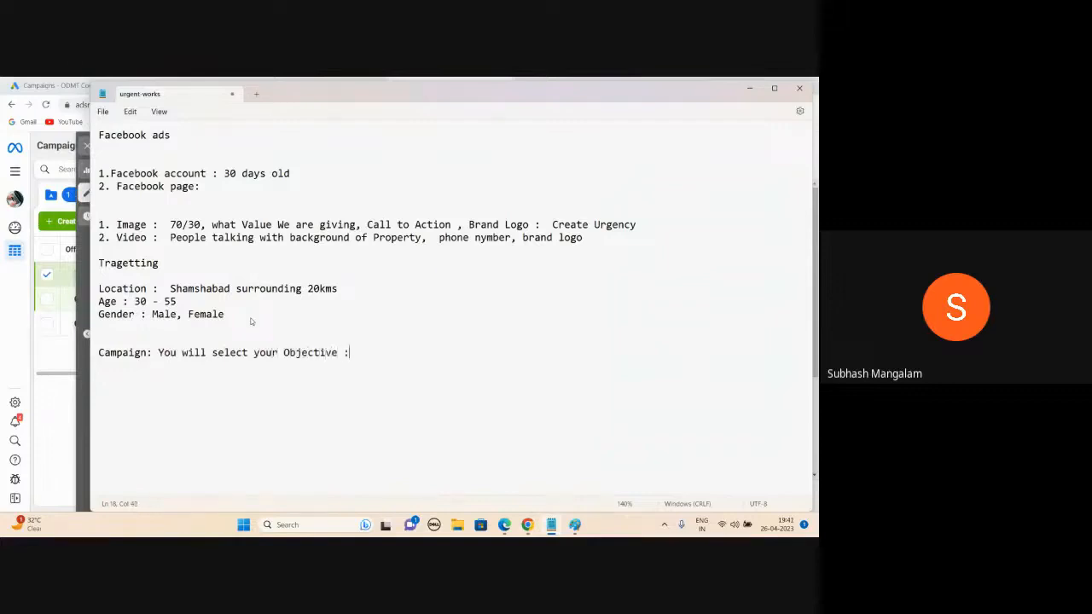
text(Brand Awareness , website Visits, Leads, Sales)
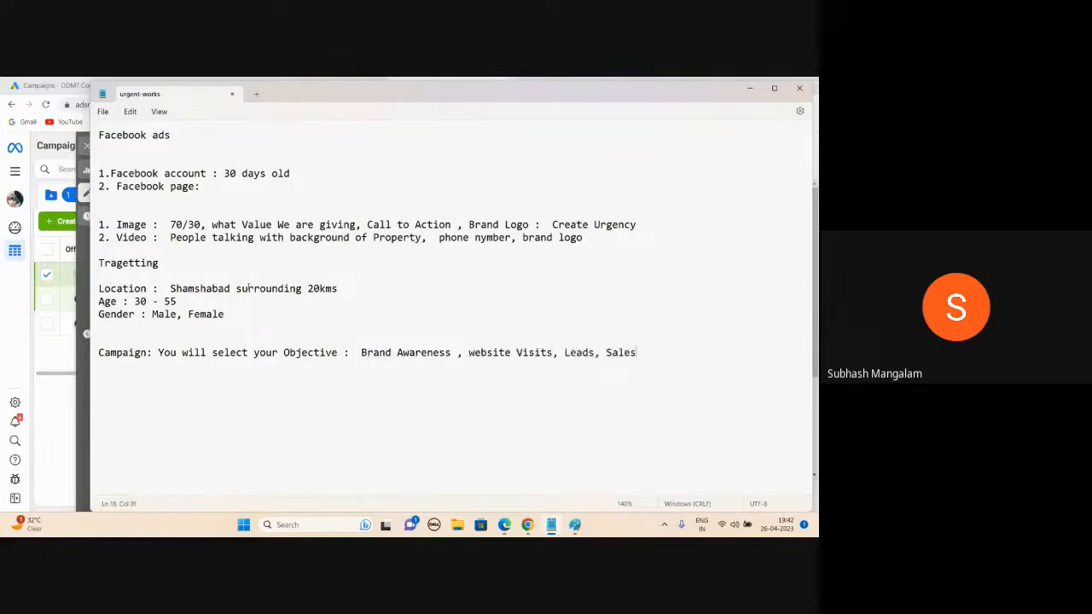
Step: Start a new line 'Ad Set : Budget, Audience, Where ad shoud' in the notes
key(alt+Tab)
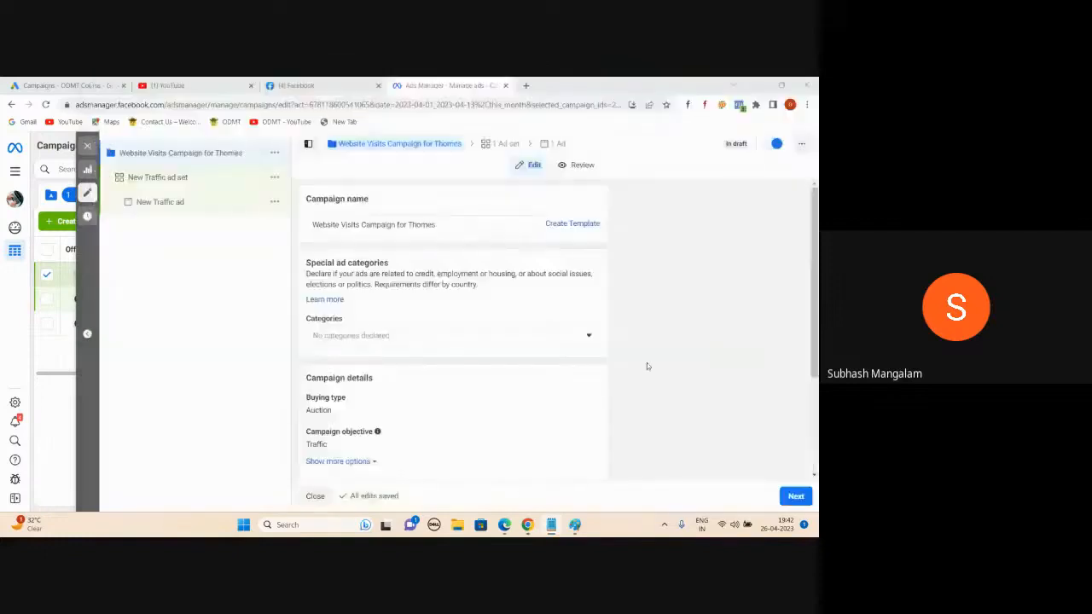
key(alt+Tab)
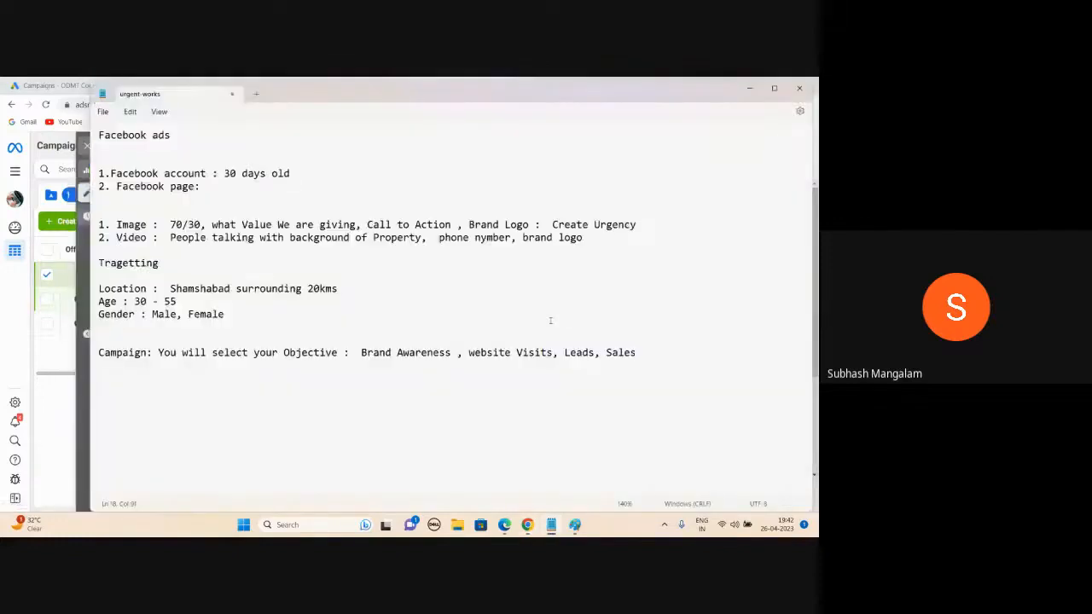
key(Return)
text(Ad Set : Budget, Audien)
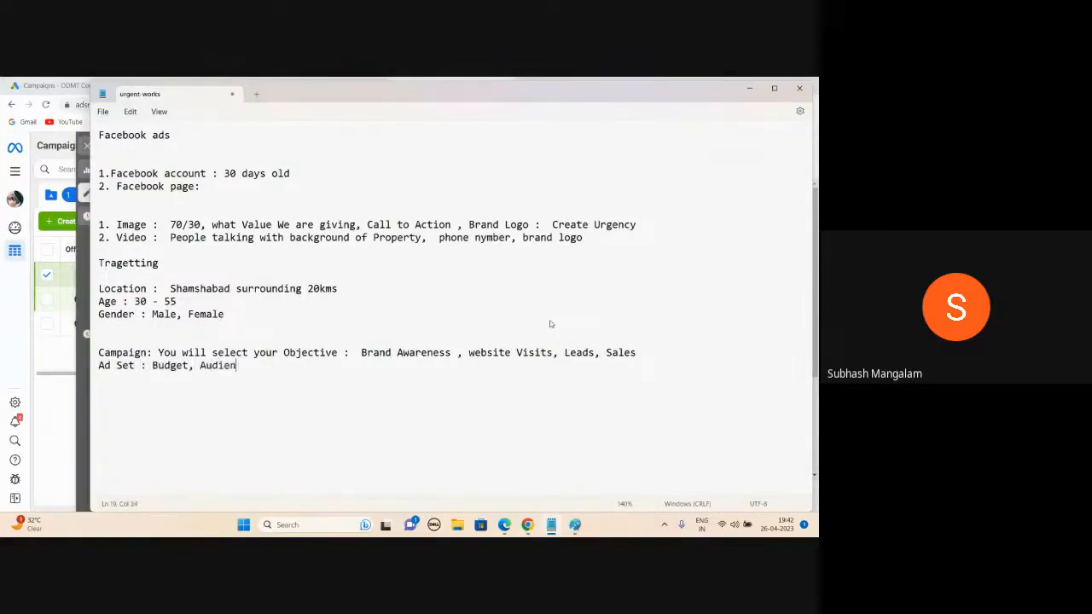
text(ce, Where ad should Appear)
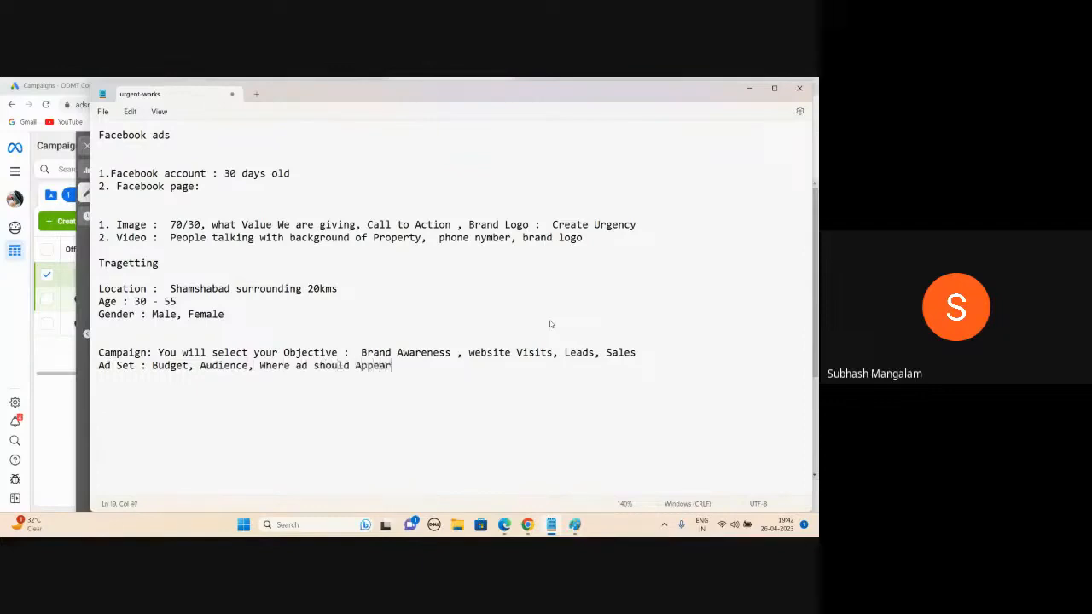
Step: Complete the Ad Set line as 'Budget, Audience, Placement (Where ad should Appear)'
click(260, 365)
text(Placement ()
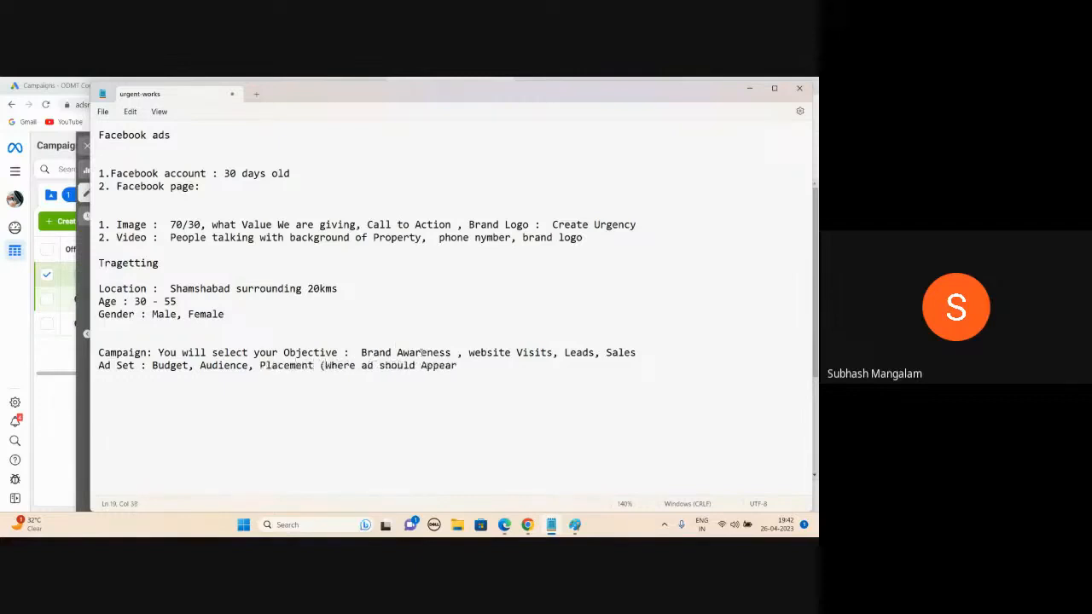
key(End)
text())
click(248, 365)
drag(248, 365, 200, 366)
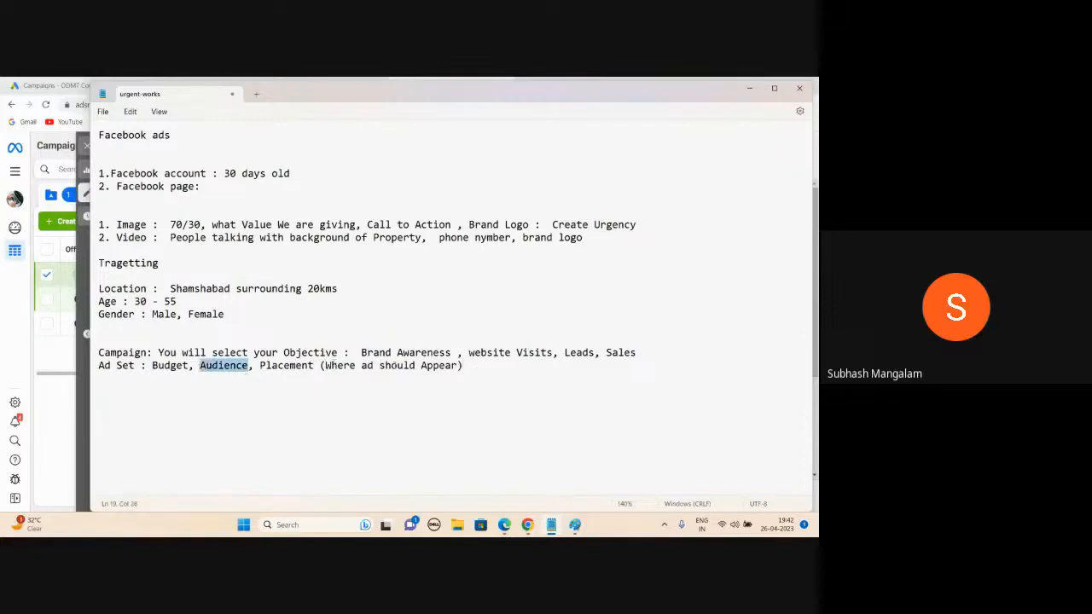
click(396, 365)
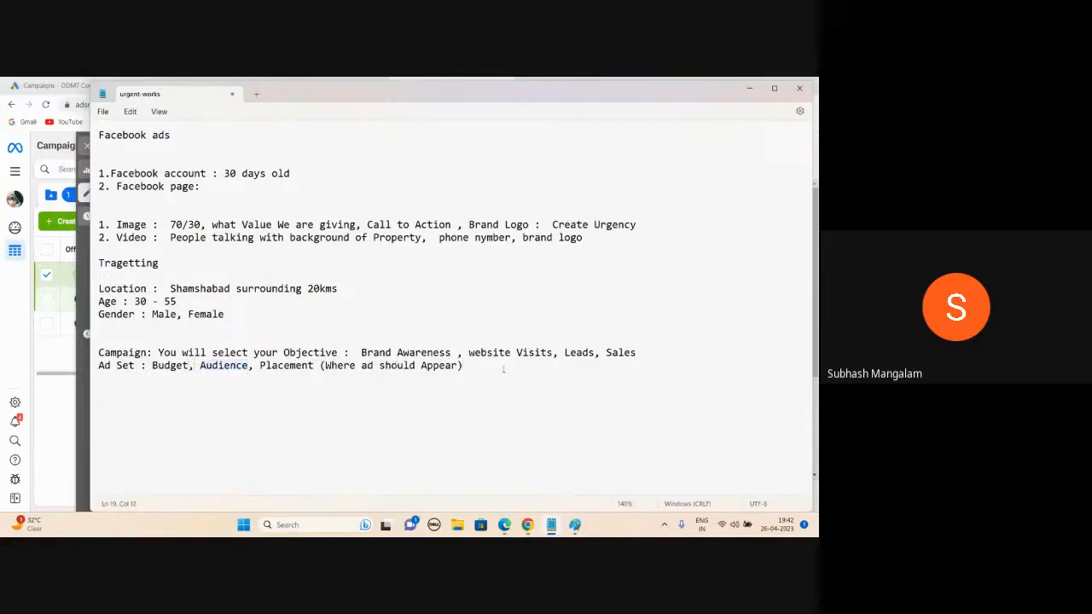
Step: Add an 'Ad:' line and highlight the creative, targeting and Audience notes to review them
key(alt+Tab)
key(alt+Tab)
click(469, 366)
key(Return)
text(Ad:)
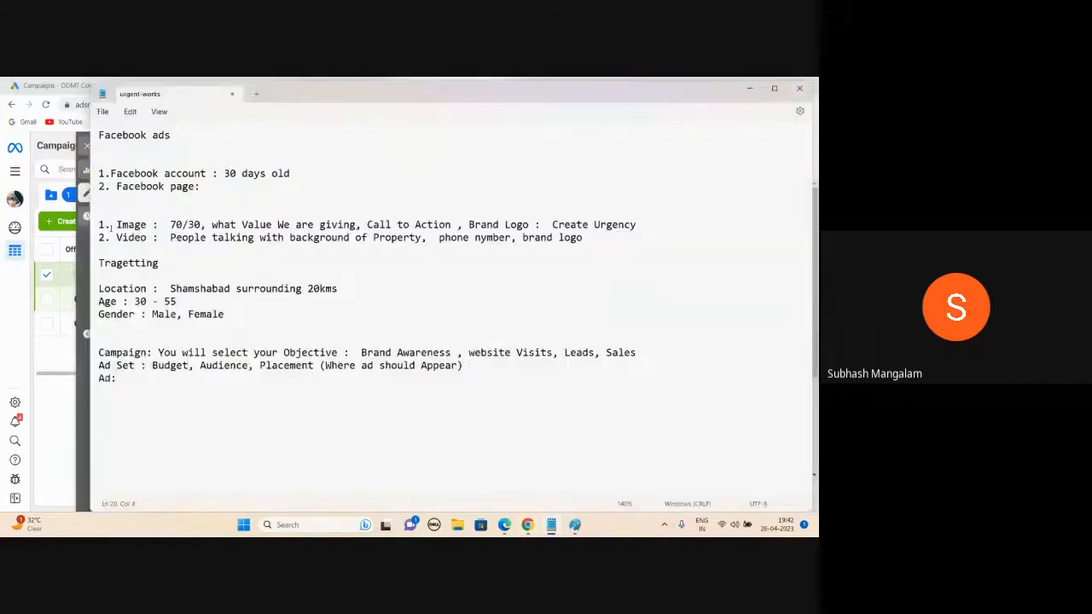
drag(113, 226, 245, 246)
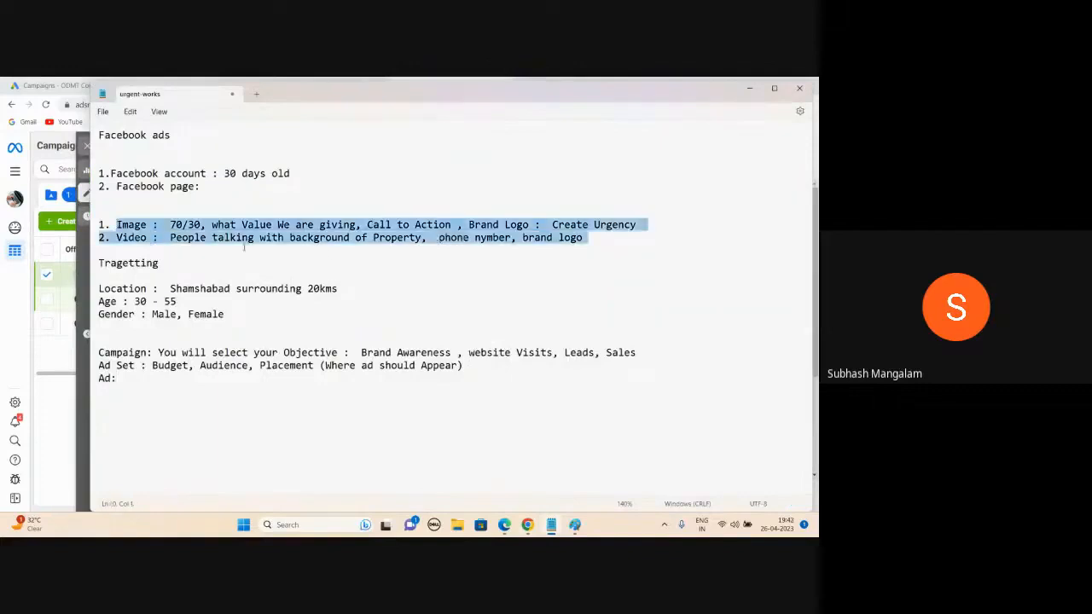
click(166, 398)
drag(226, 314, 98, 276)
drag(202, 367, 247, 366)
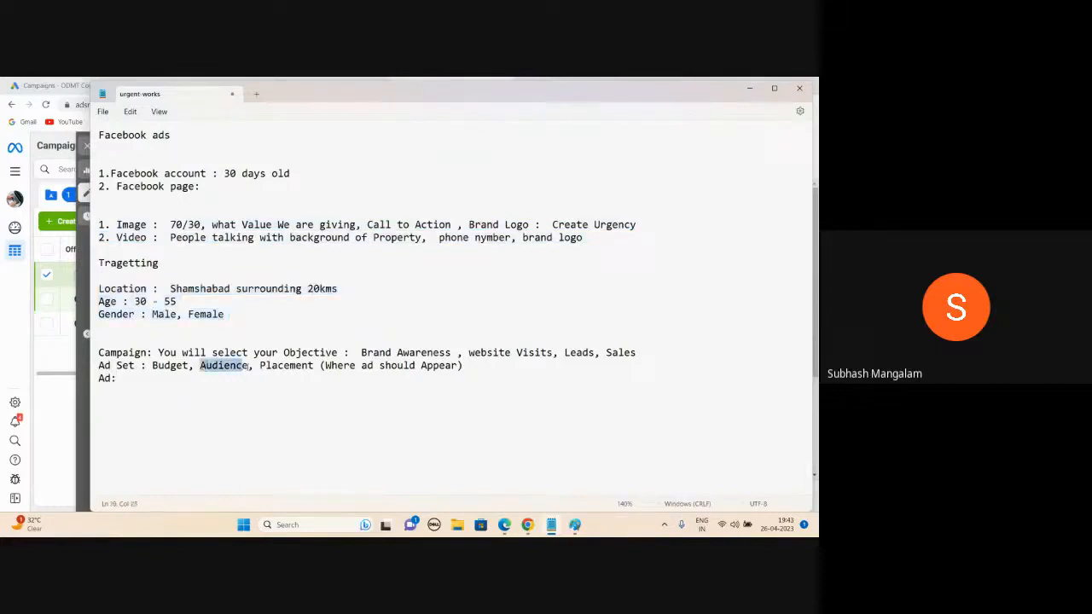
click(236, 409)
click(749, 88)
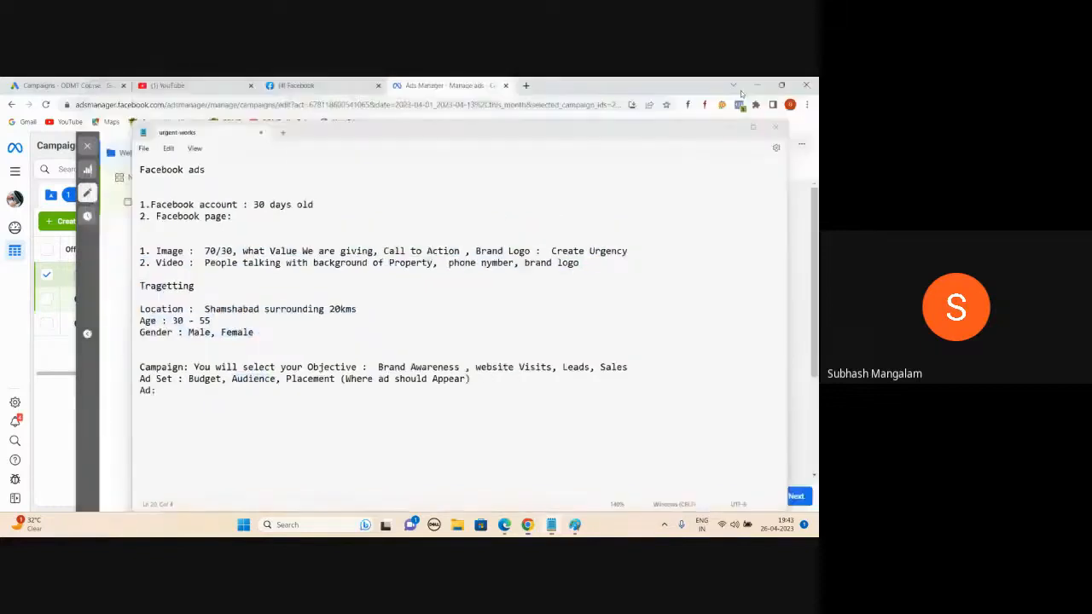
scroll(463, 276, down, 3)
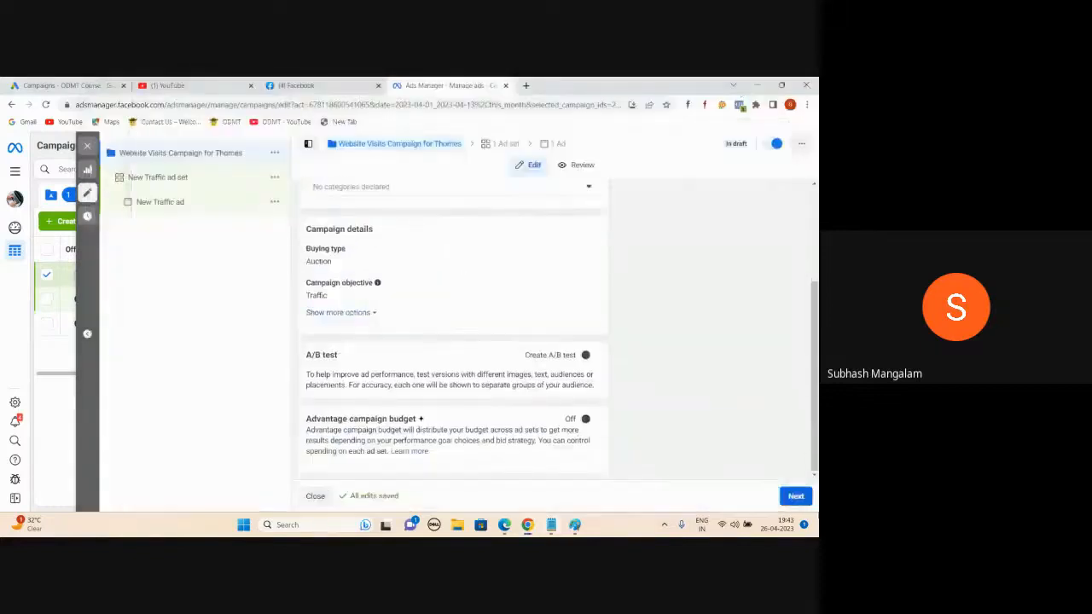
click(796, 499)
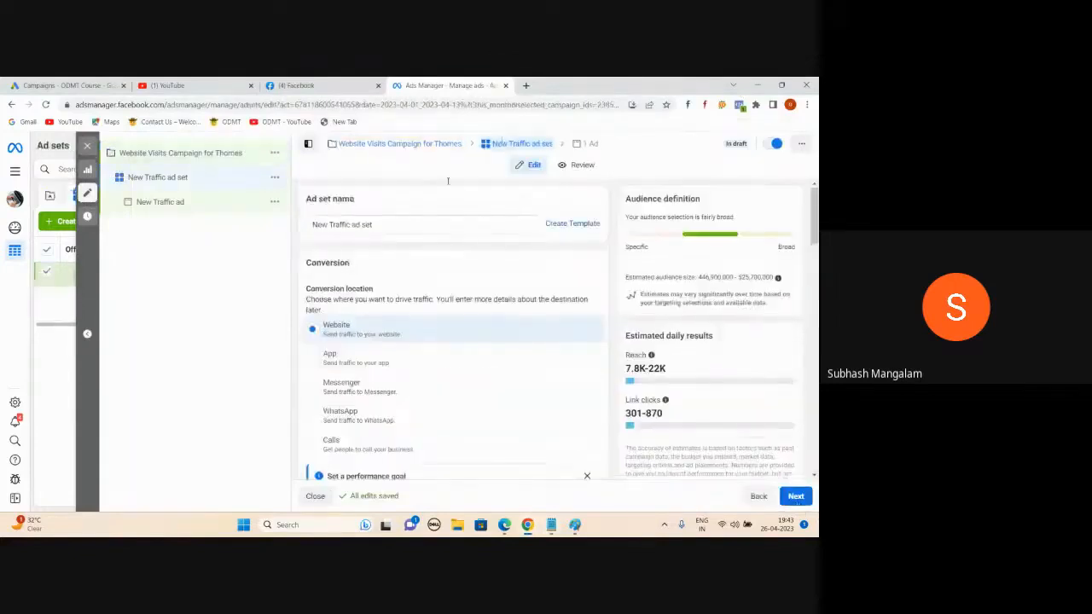
scroll(424, 219, down, 1)
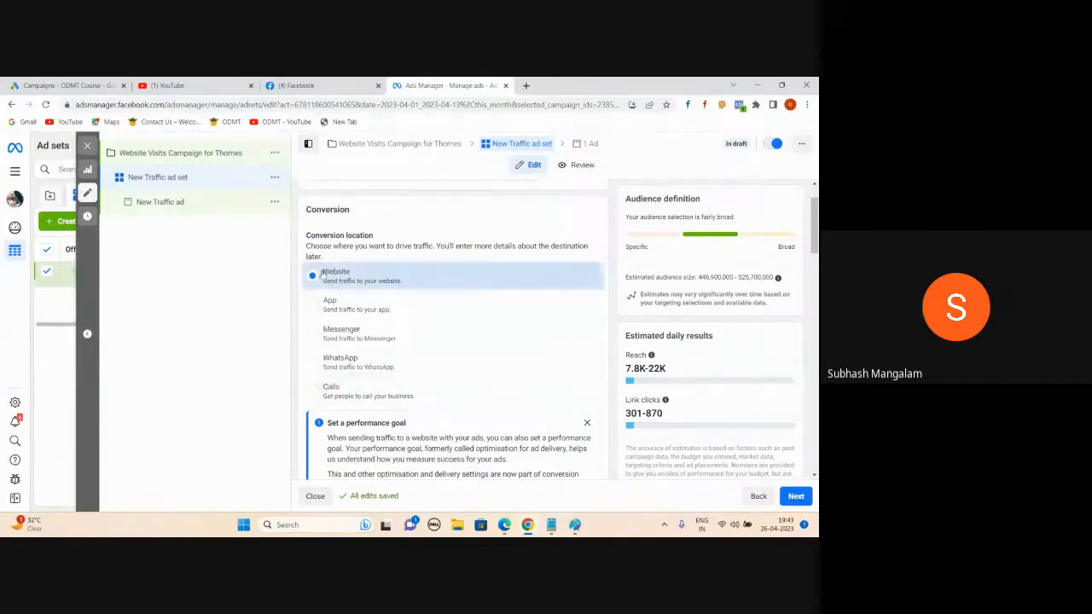
scroll(360, 258, down, 1)
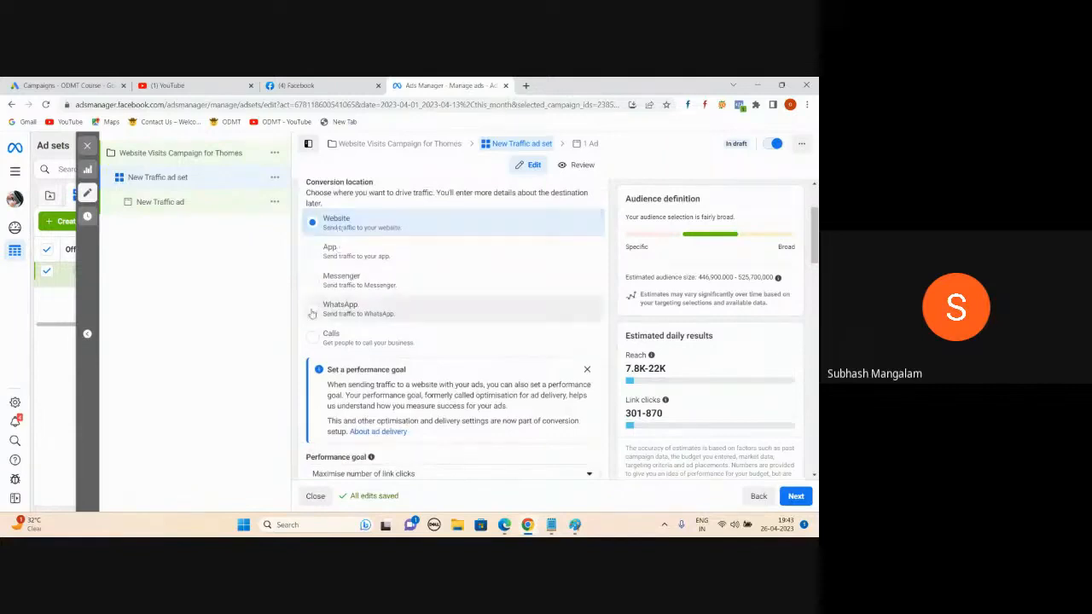
scroll(433, 290, down, 6)
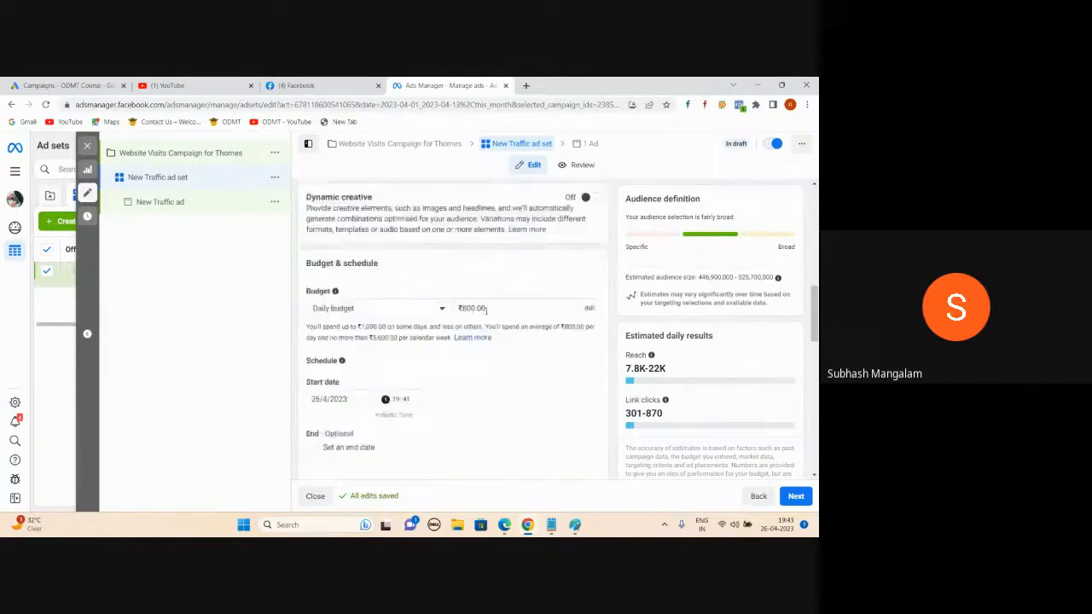
scroll(486, 311, up, 5)
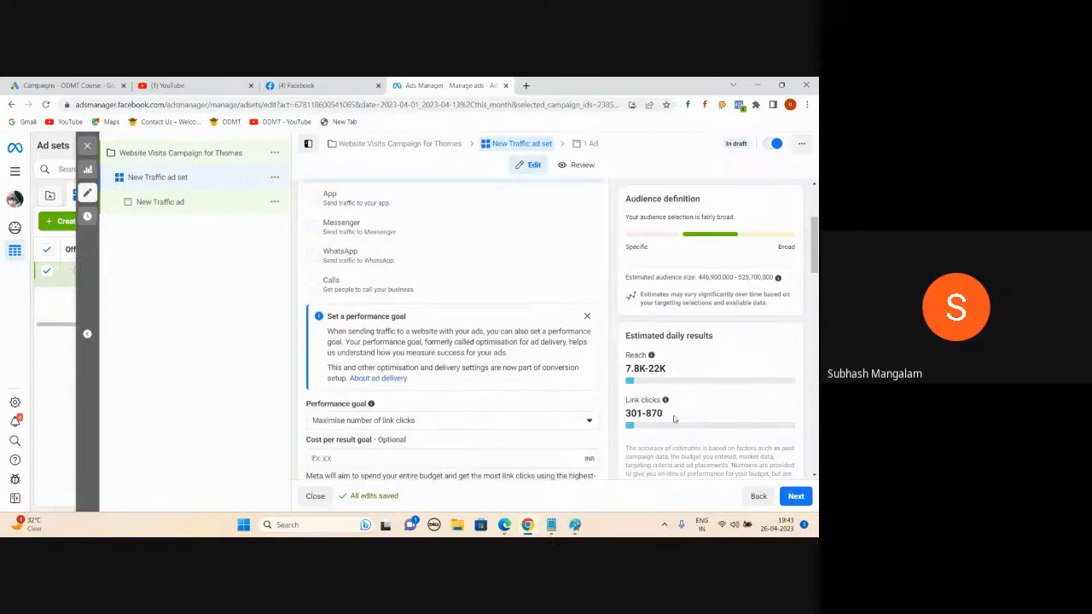
scroll(402, 254, up, 2)
scroll(401, 254, down, 2)
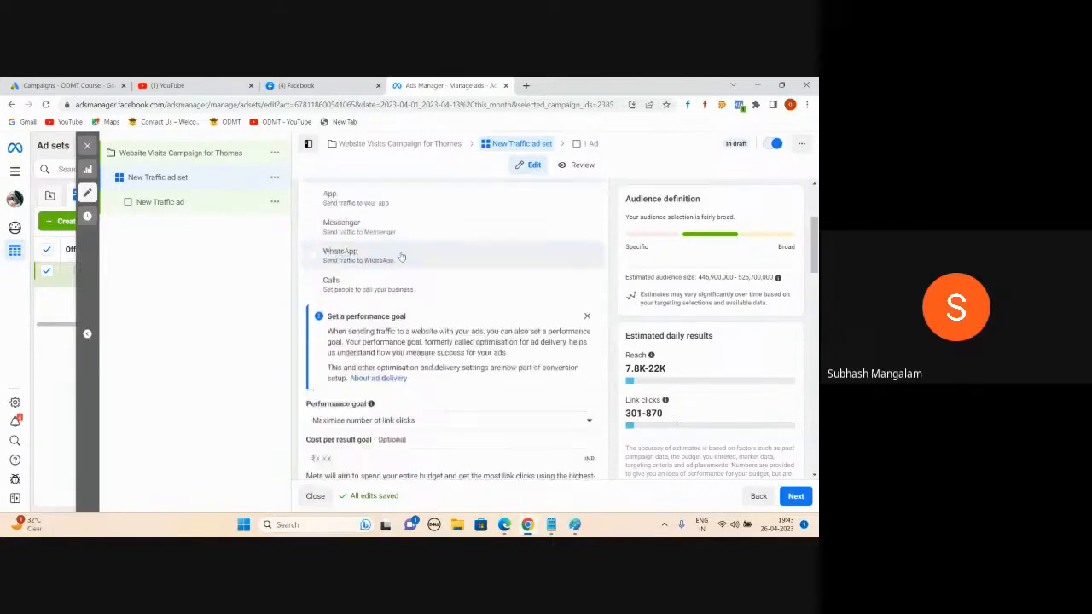
Step: Try Website and Calls as the conversion location, finishing with WhatsApp selected
click(313, 256)
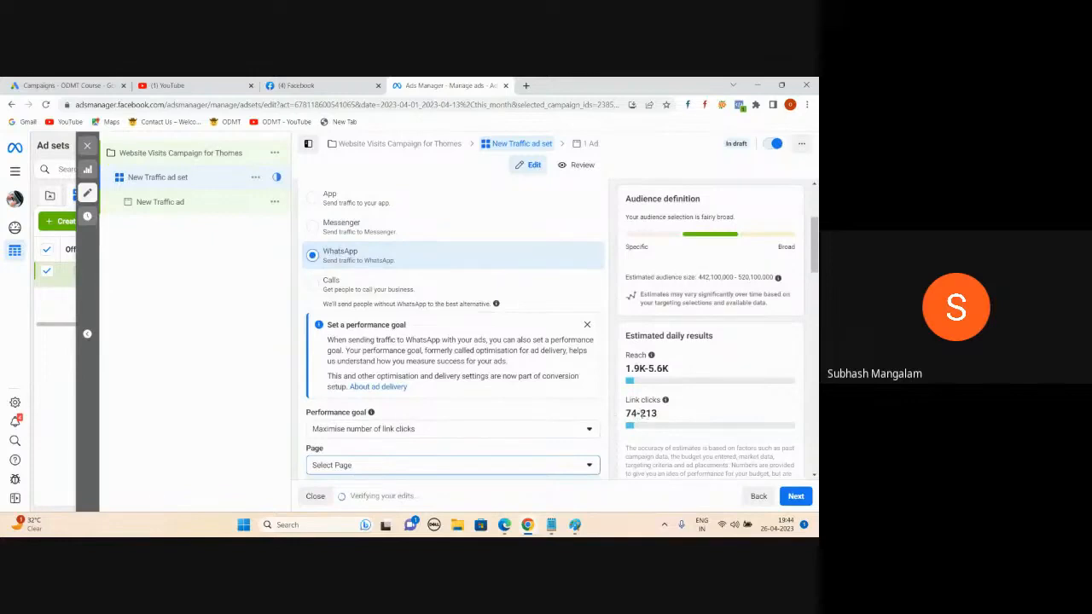
scroll(526, 315, up, 3)
click(526, 317)
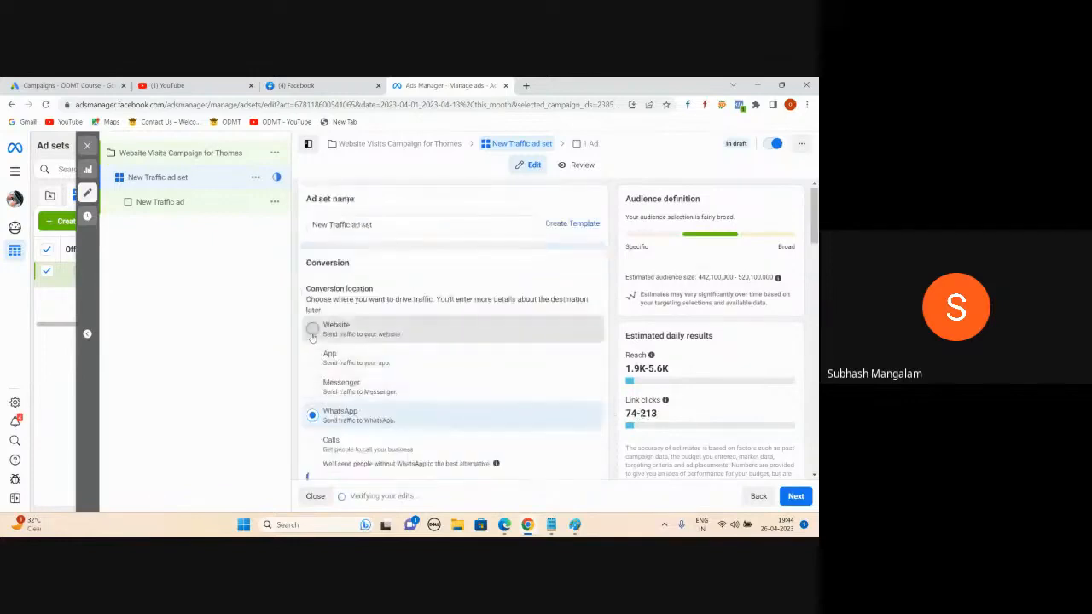
scroll(527, 315, down, 1)
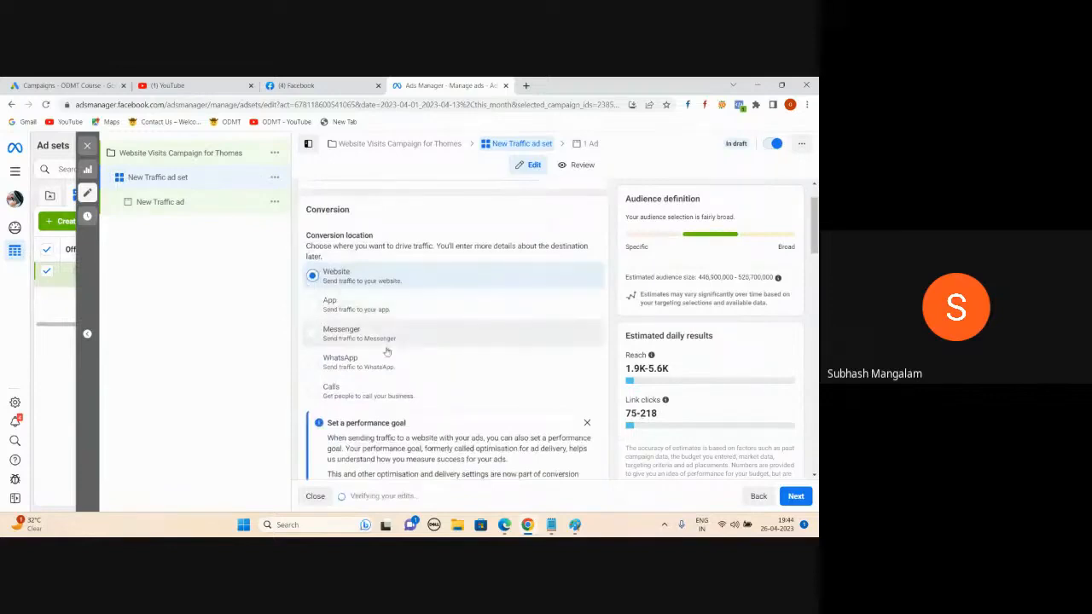
click(314, 362)
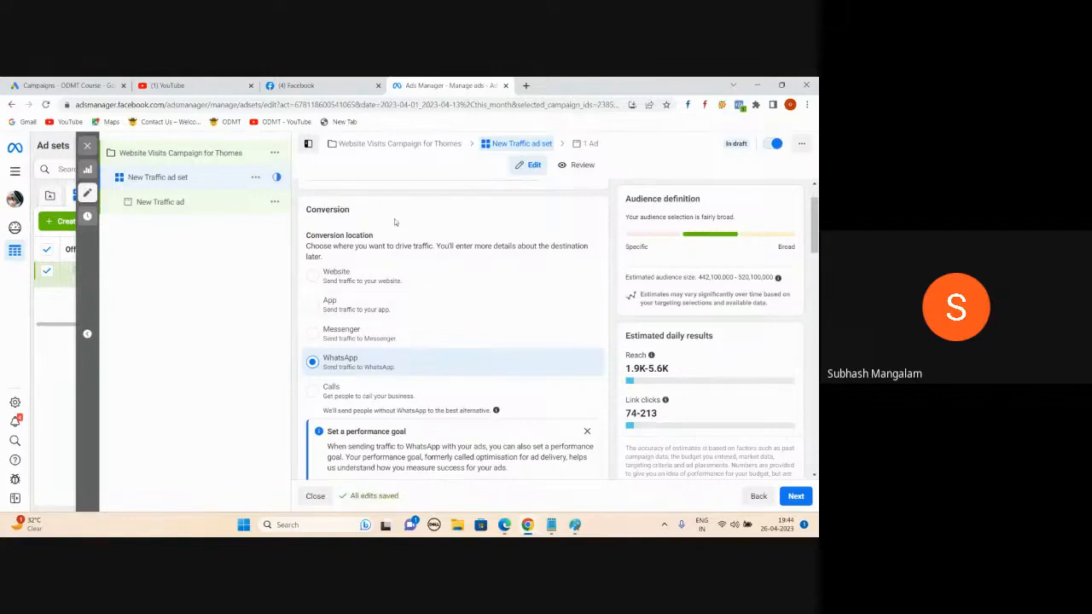
click(314, 392)
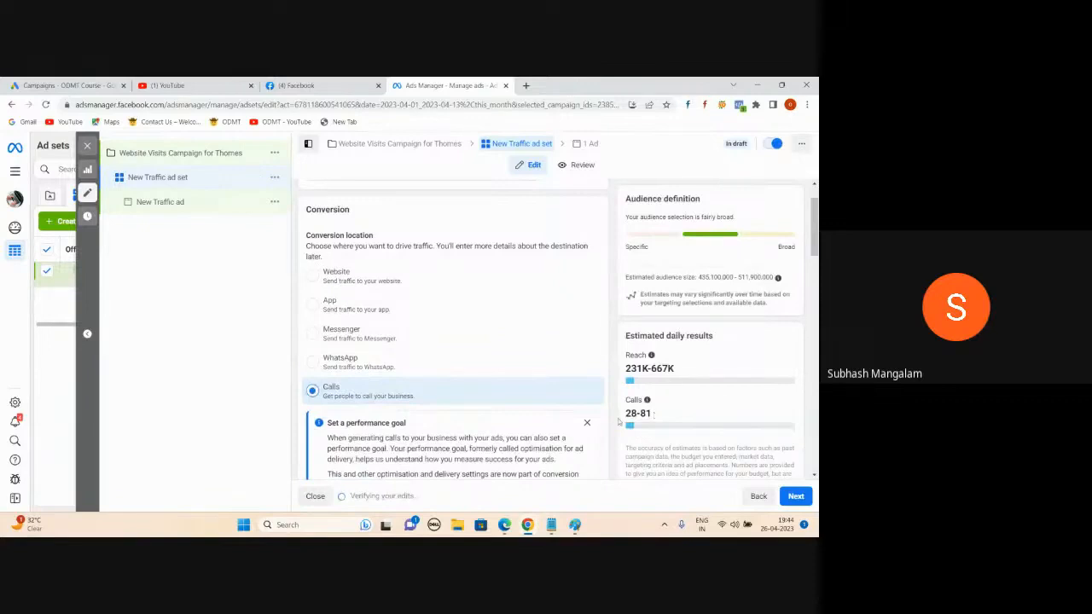
click(314, 362)
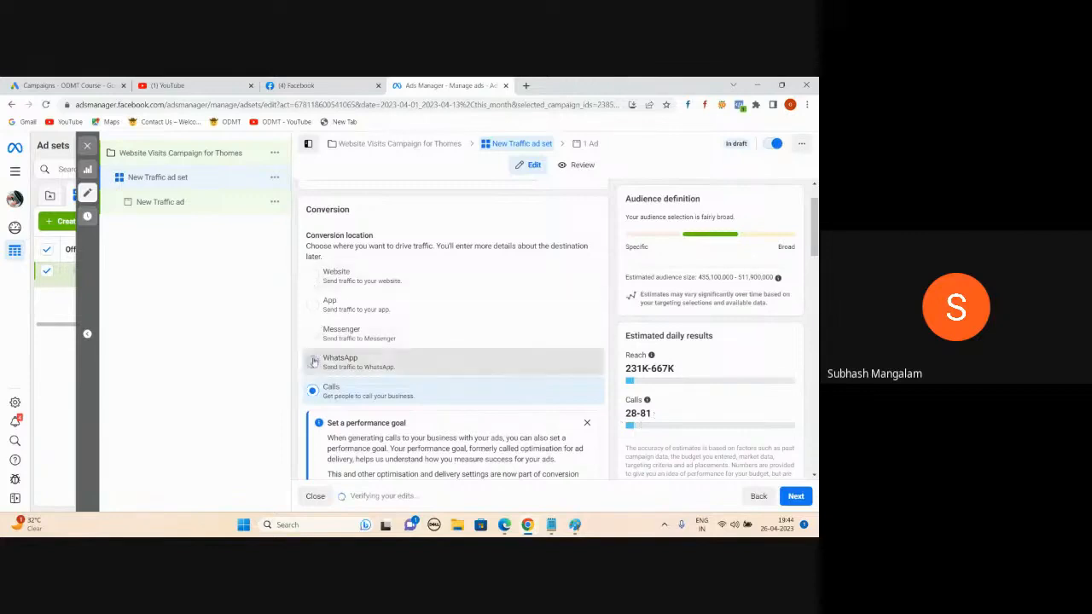
scroll(432, 296, down, 2)
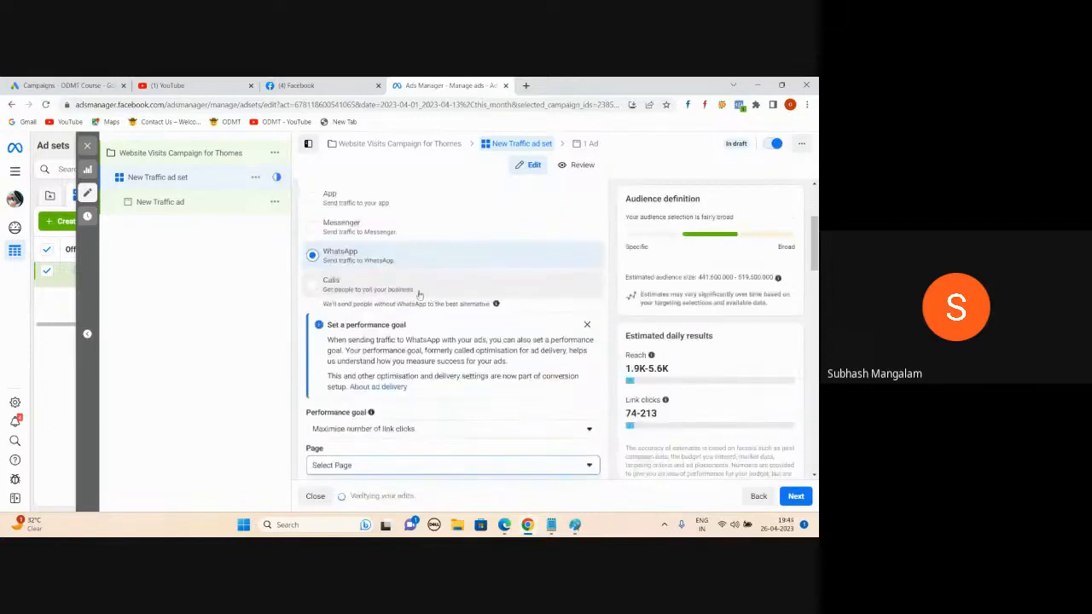
scroll(452, 288, down, 1)
scroll(482, 229, down, 2)
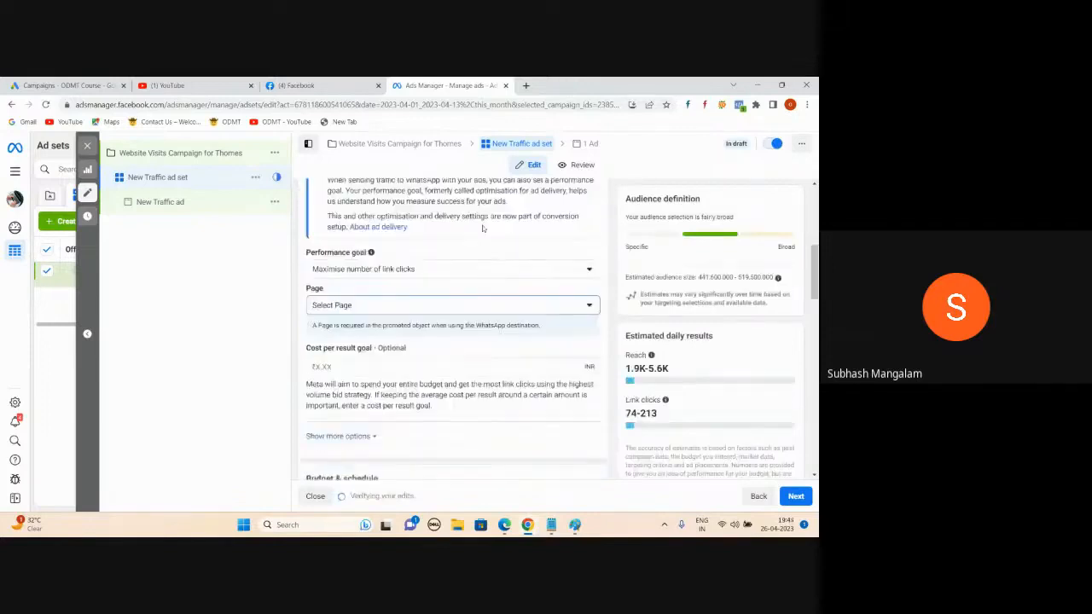
Step: Choose ODMT Course as the ad set's Page
click(591, 304)
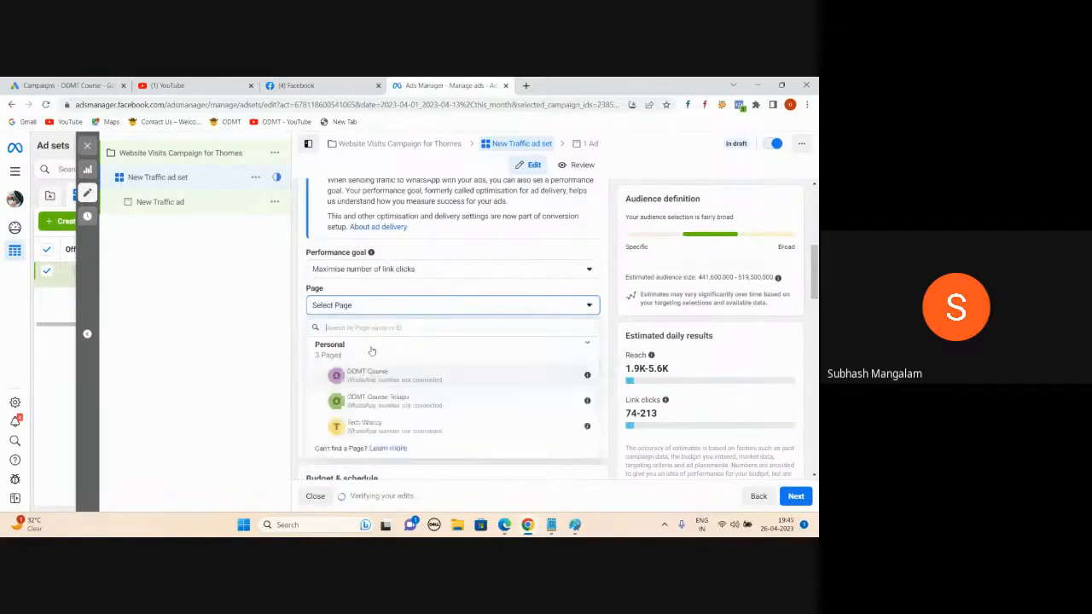
click(366, 376)
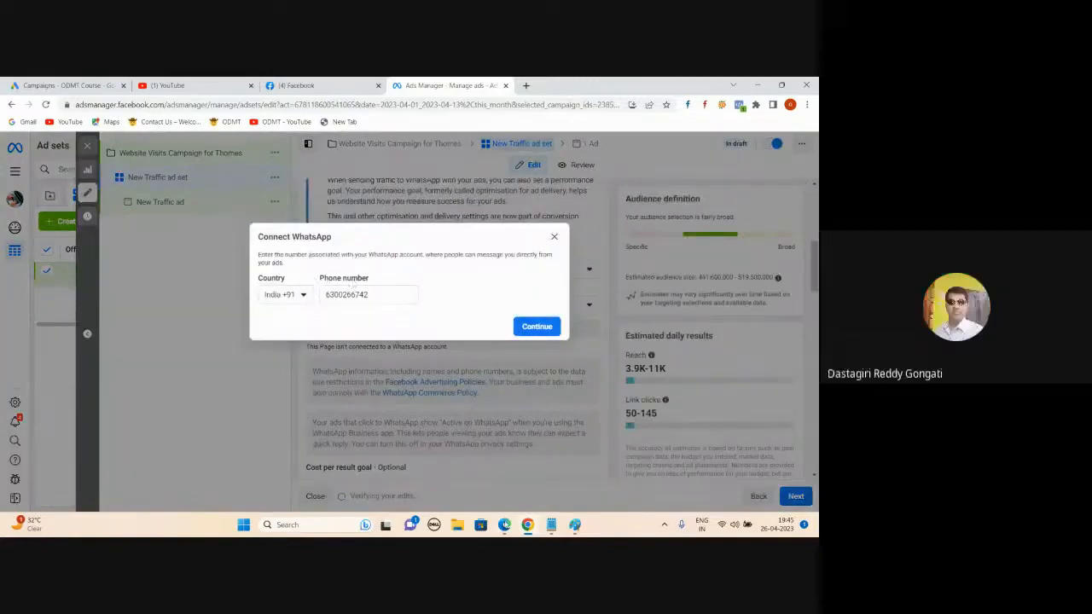
mouse_move(504, 524)
click(499, 465)
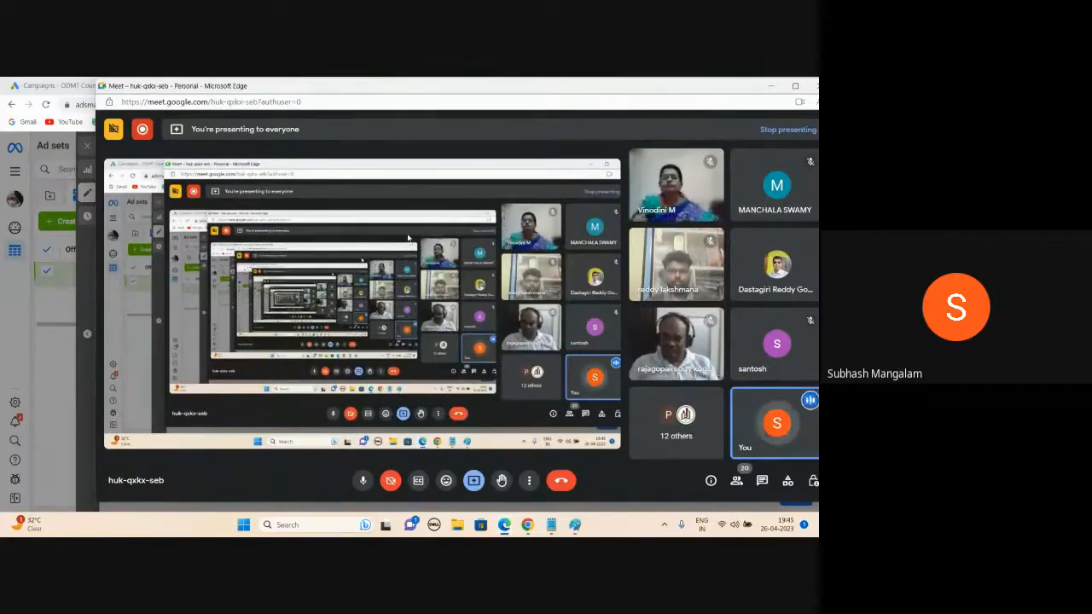
click(771, 86)
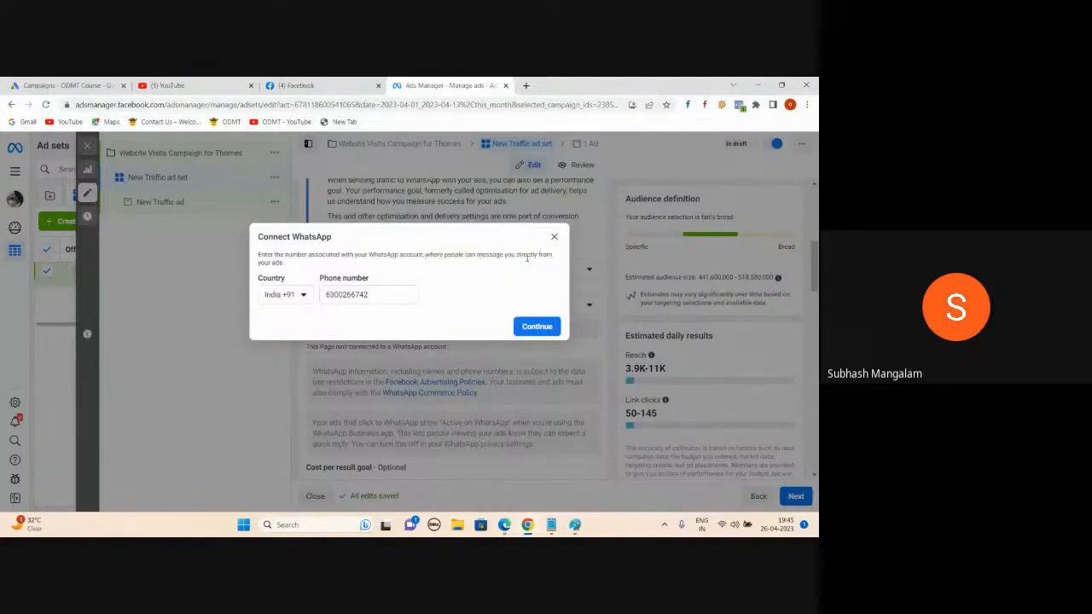
Step: Replace the Connect WhatsApp phone number with the business number and request a verification code
double_click(380, 293)
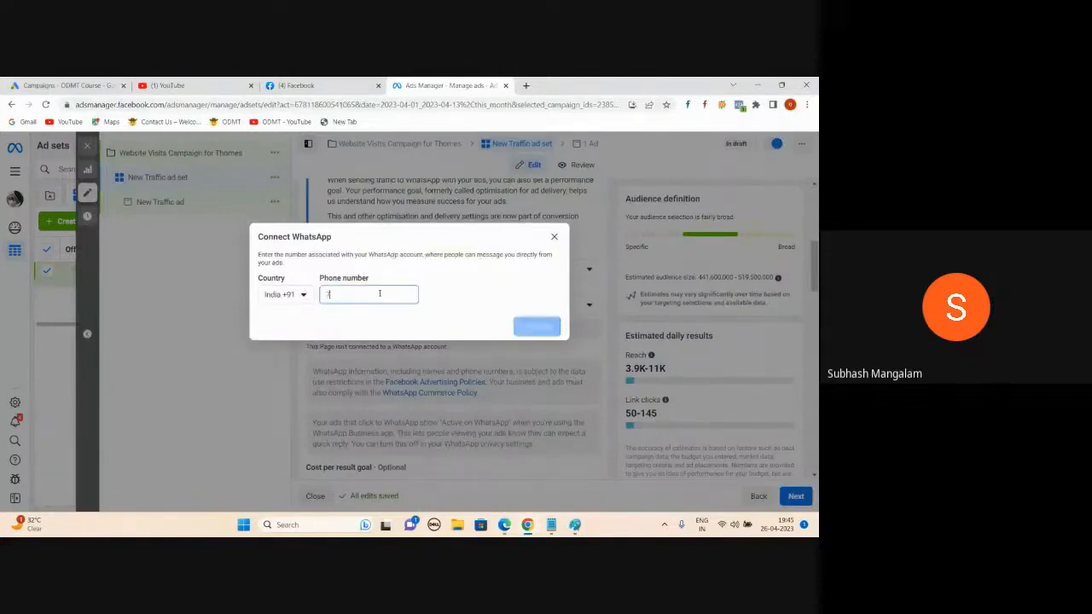
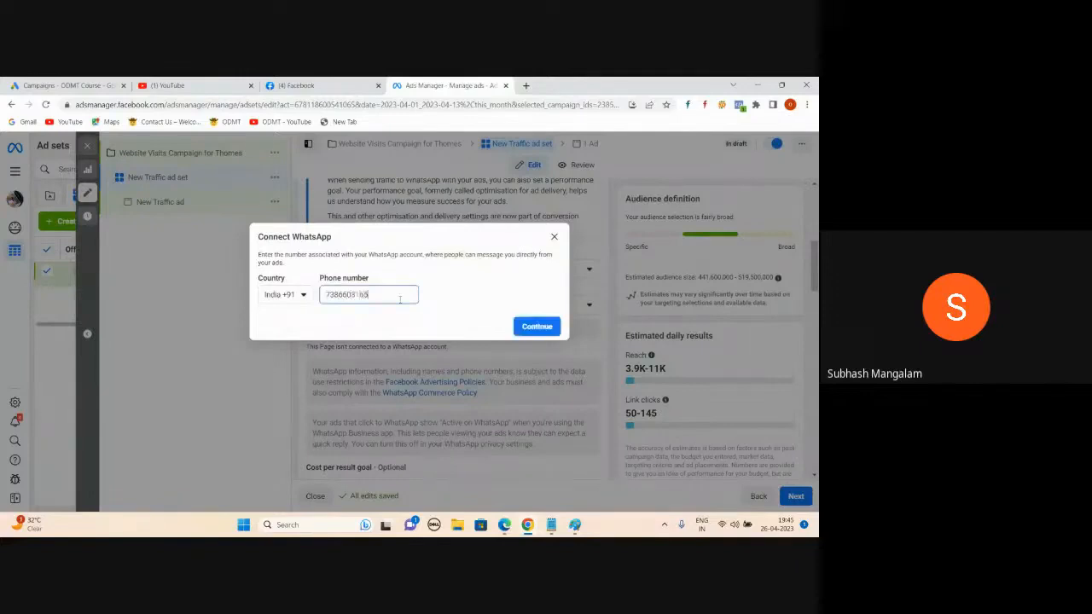
click(518, 323)
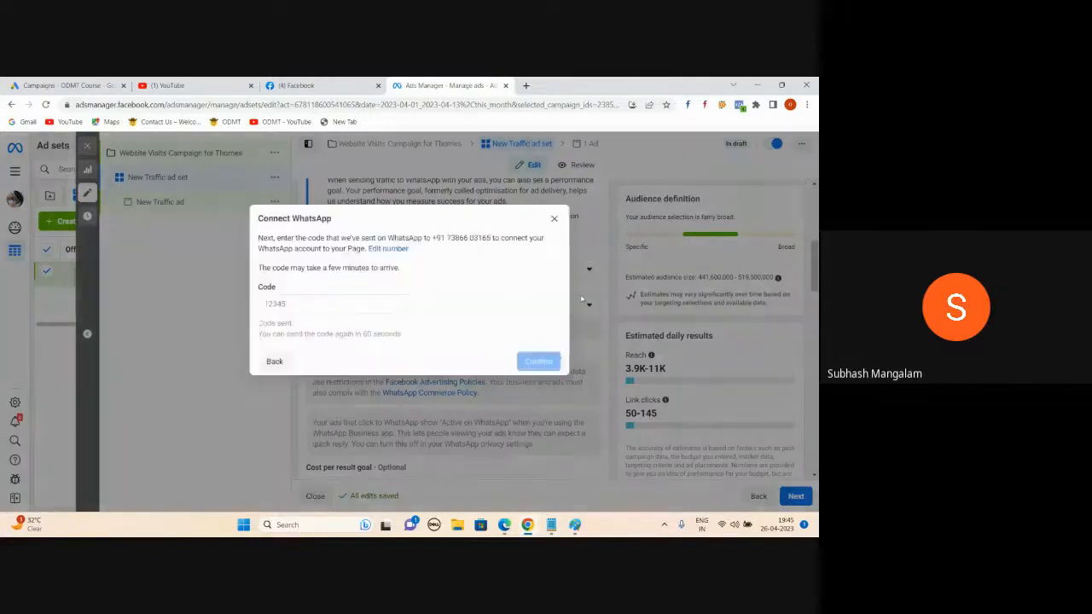
click(298, 304)
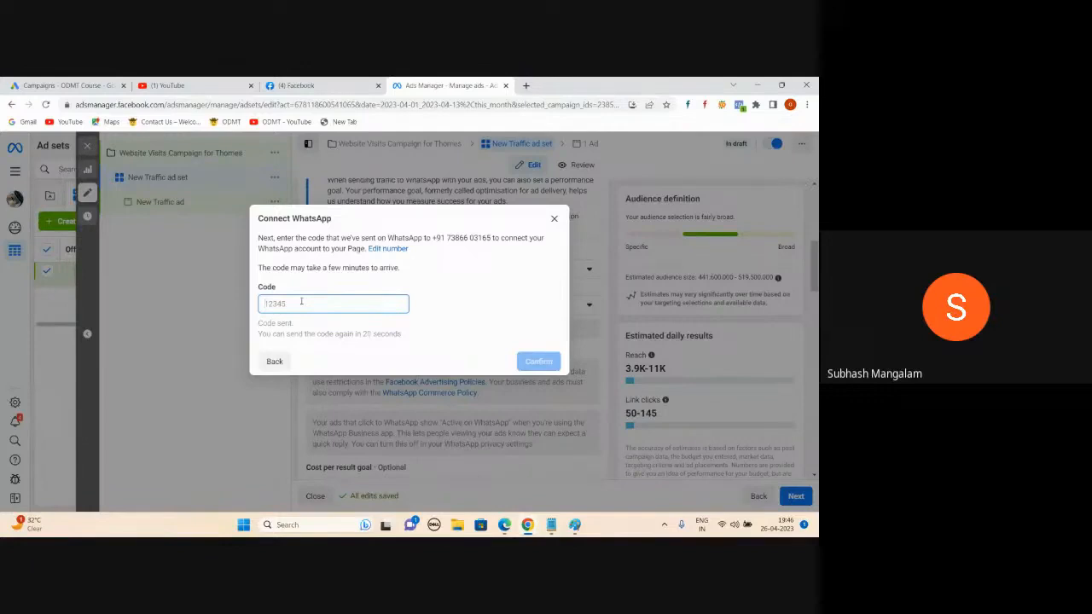
Step: Close the WhatsApp connection unverified and switch the conversion location back to Website
click(554, 218)
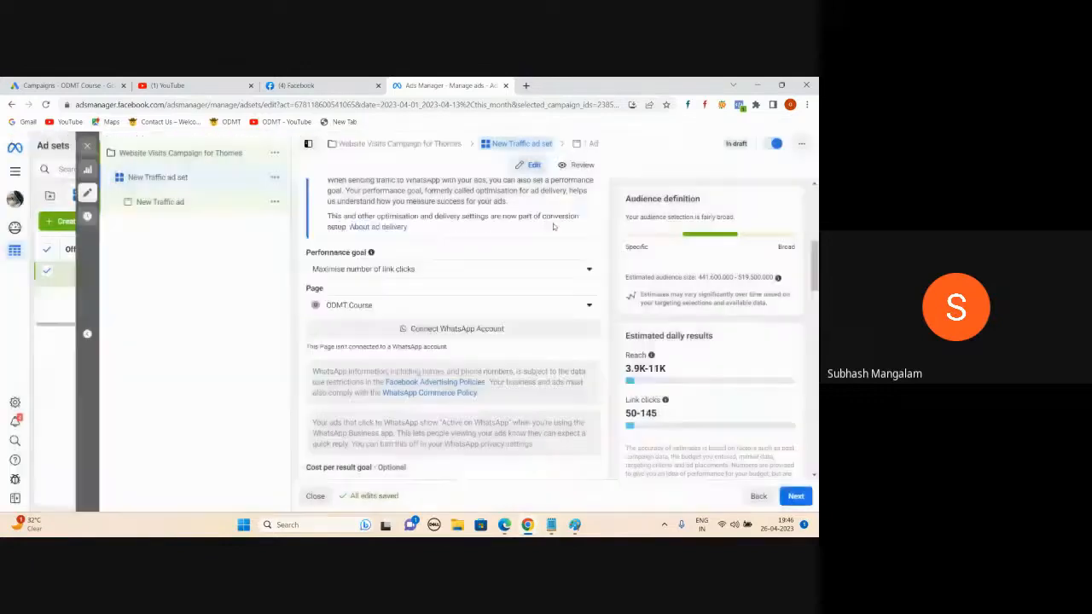
scroll(377, 316, up, 3)
scroll(378, 317, up, 2)
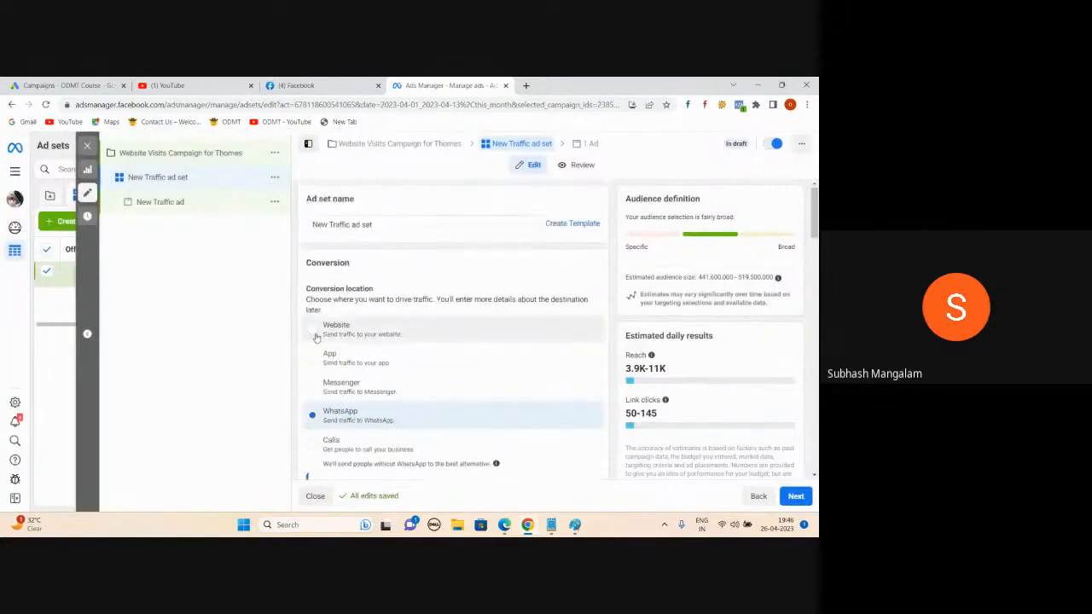
click(491, 338)
Step: Enter 500 as the ad set's daily budget
scroll(546, 393, down, 5)
scroll(531, 342, down, 2)
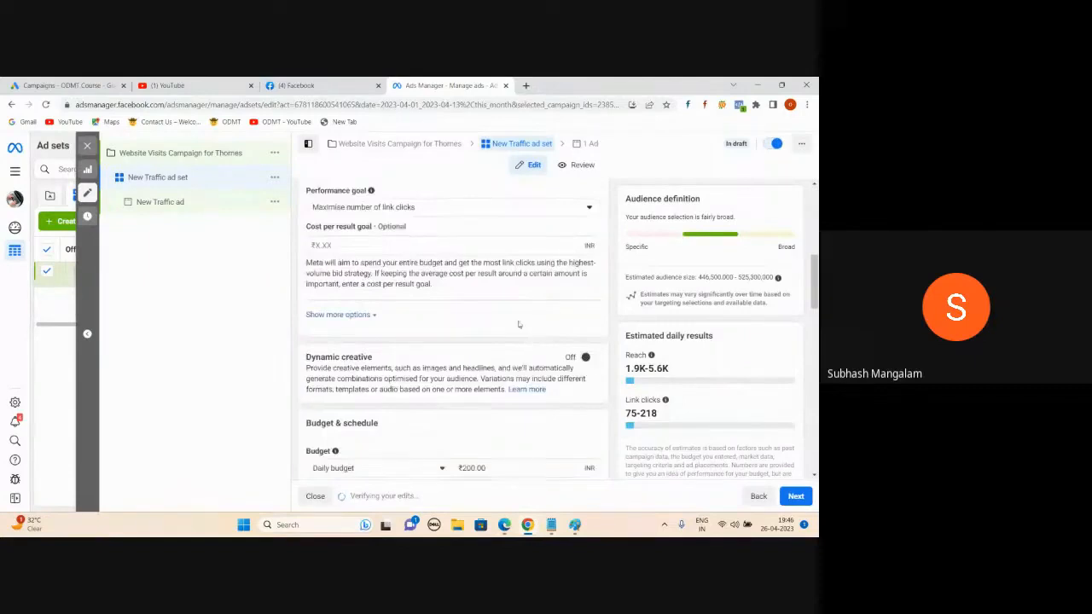
scroll(480, 386, down, 1)
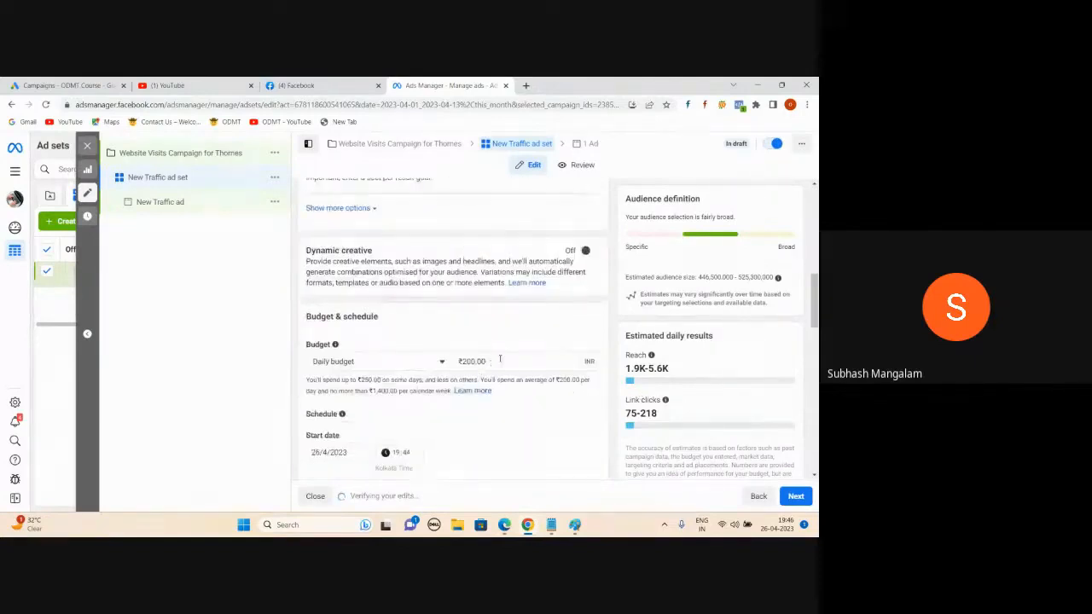
click(499, 359)
text(500)
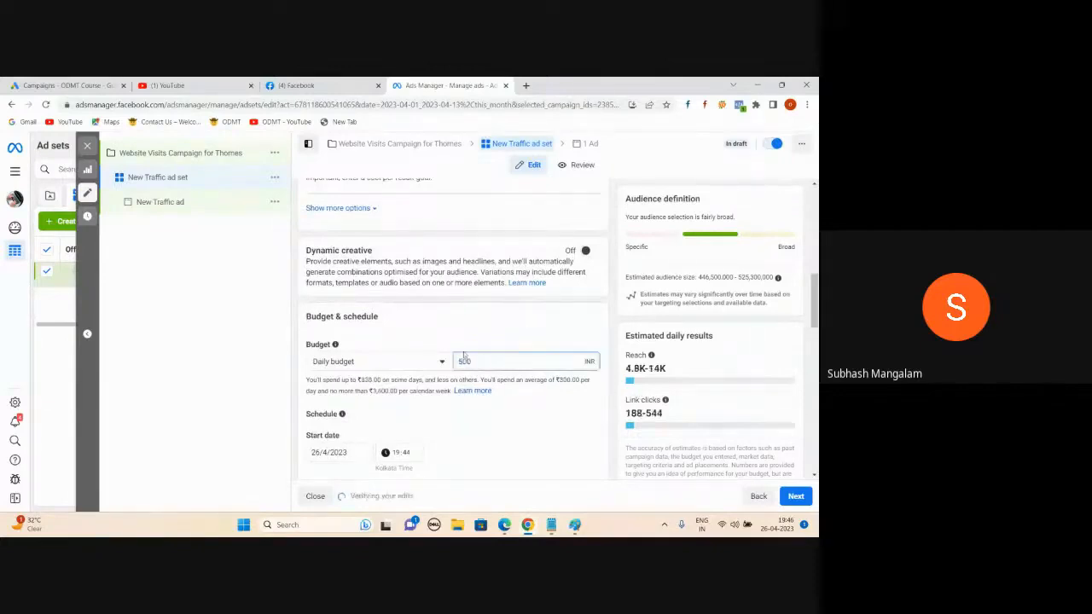
click(282, 333)
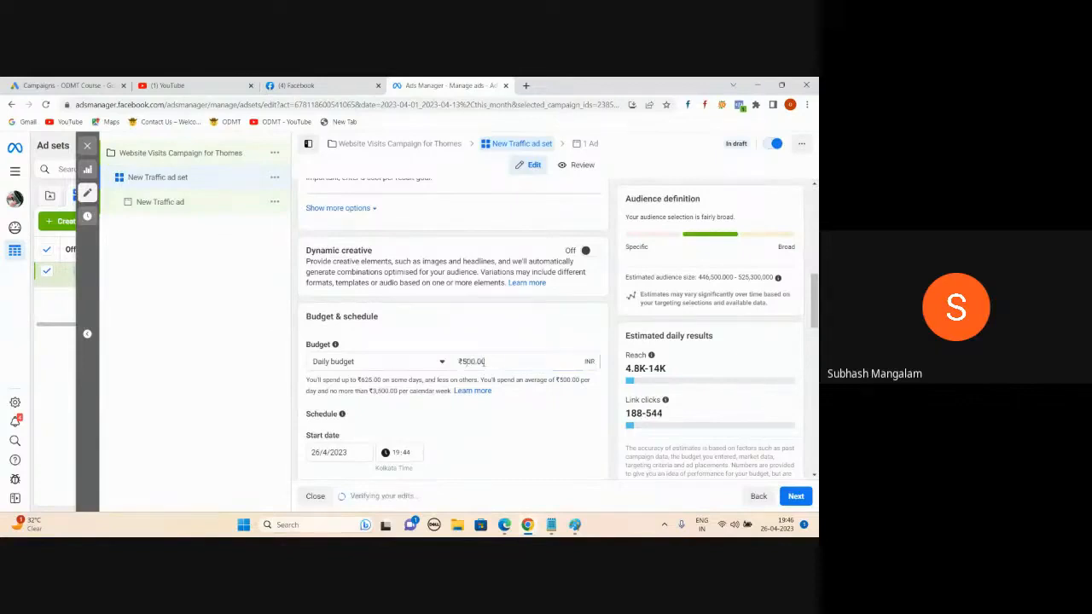
scroll(483, 367, down, 2)
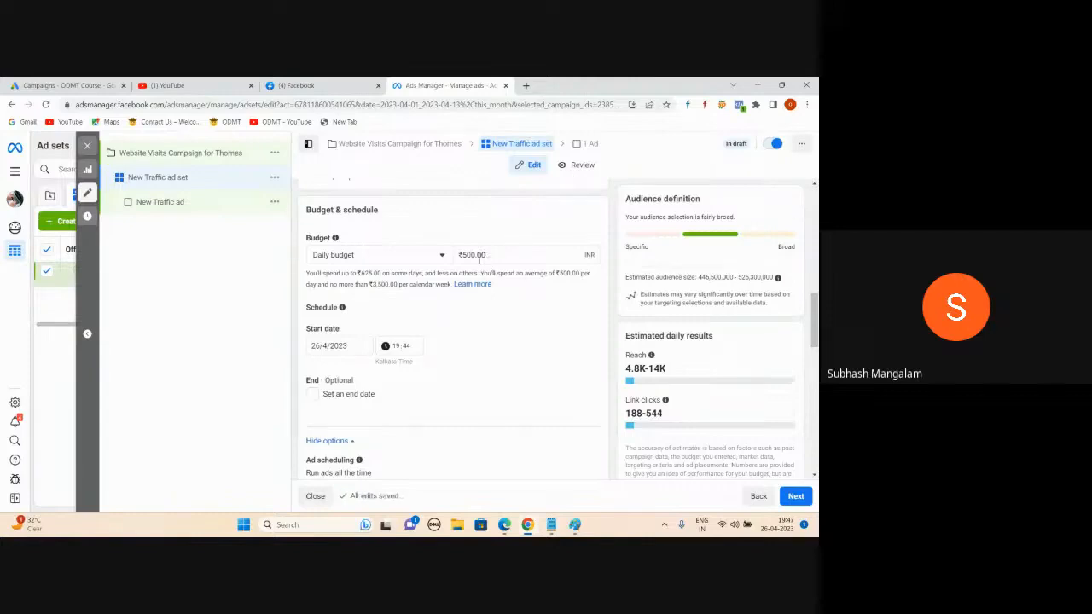
Step: Replace India with Hyderabad as the ad set's target location
scroll(458, 320, down, 3)
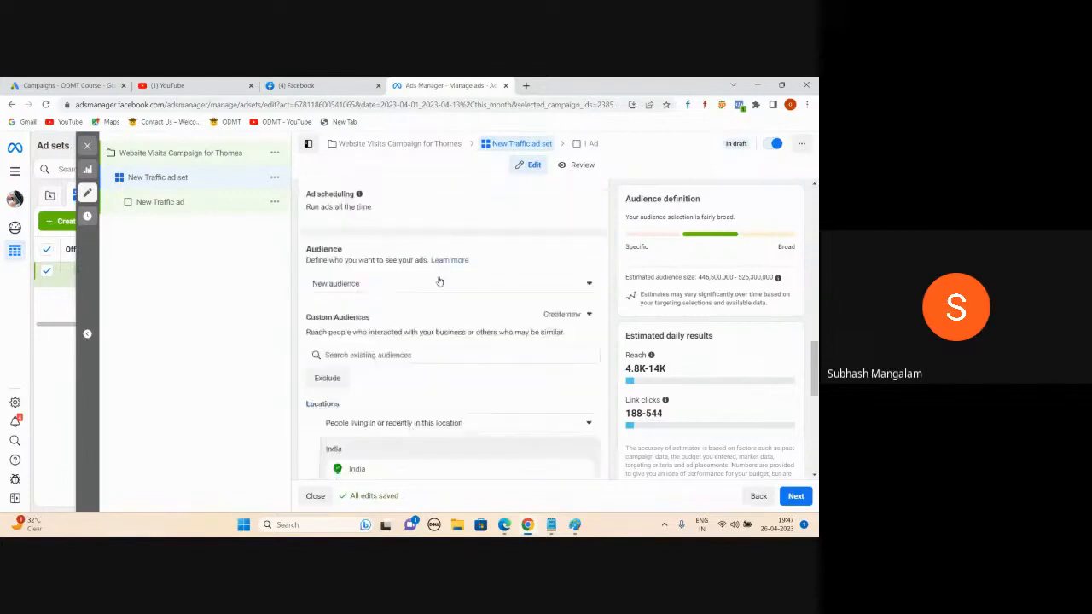
scroll(439, 282, down, 1)
scroll(430, 369, down, 2)
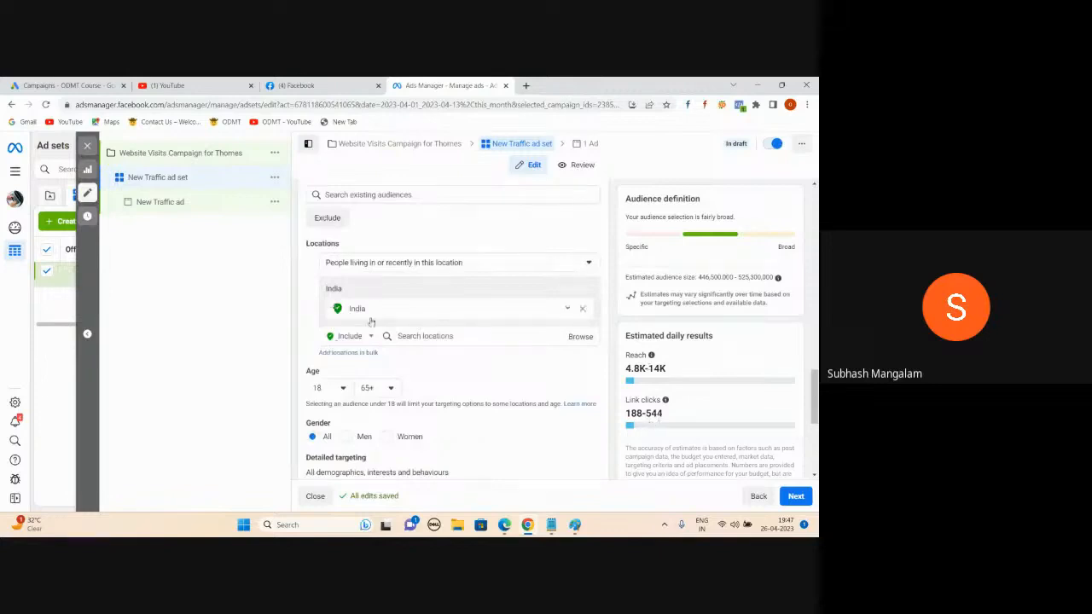
click(582, 310)
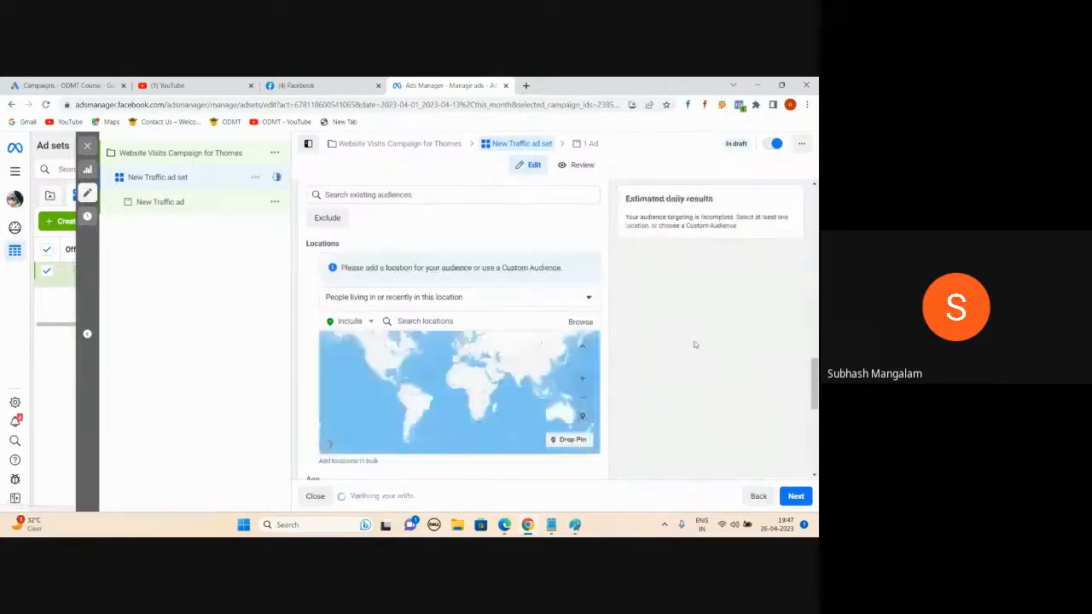
click(436, 322)
text(hyderabad)
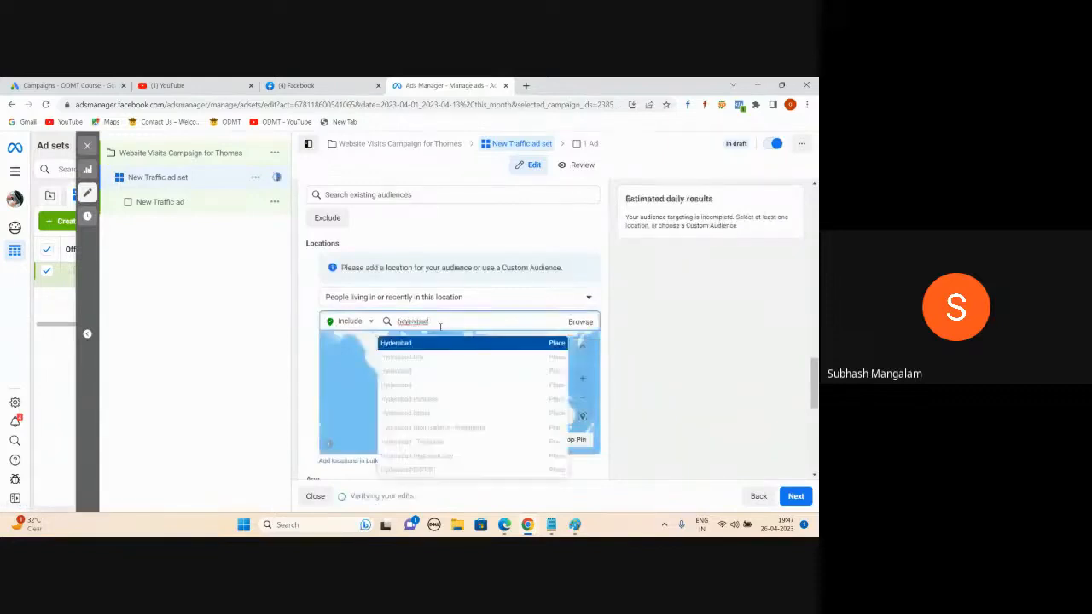
click(550, 346)
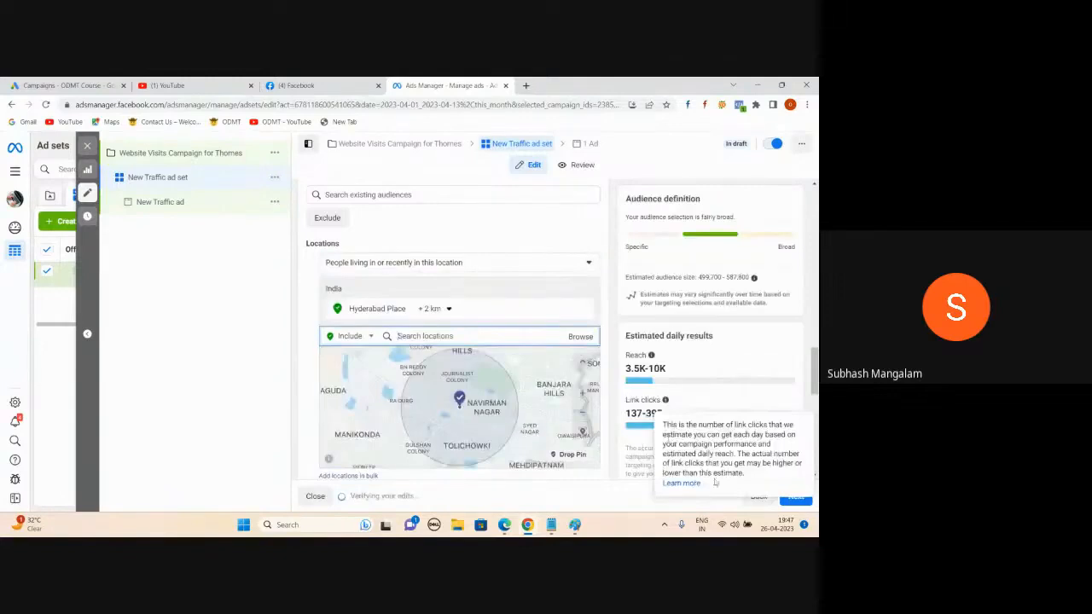
Step: Widen the targeting radius around Hyderabad to 34 km
click(624, 500)
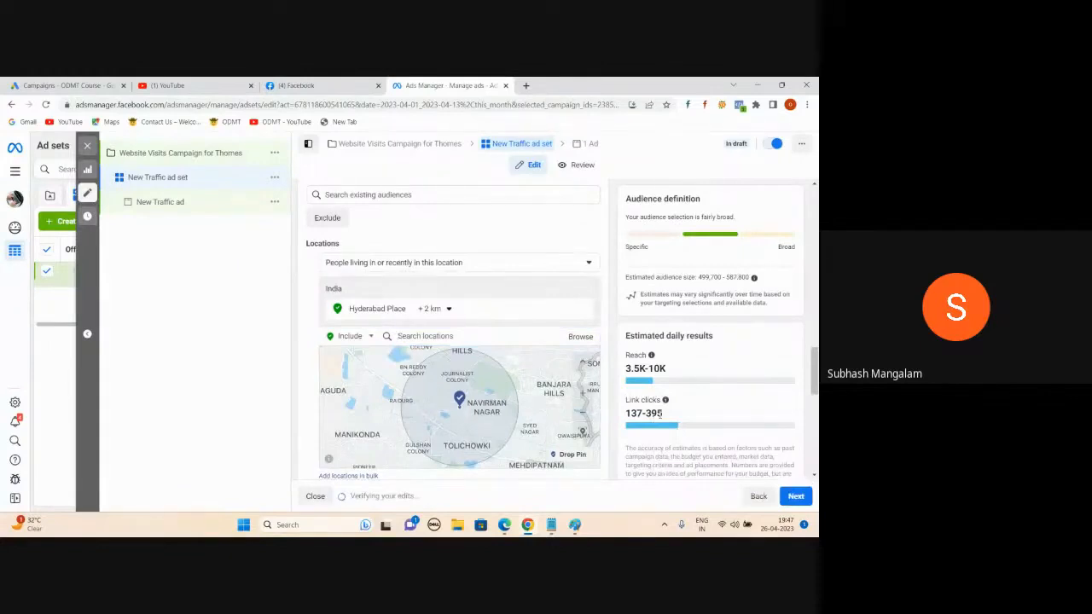
mouse_move(448, 311)
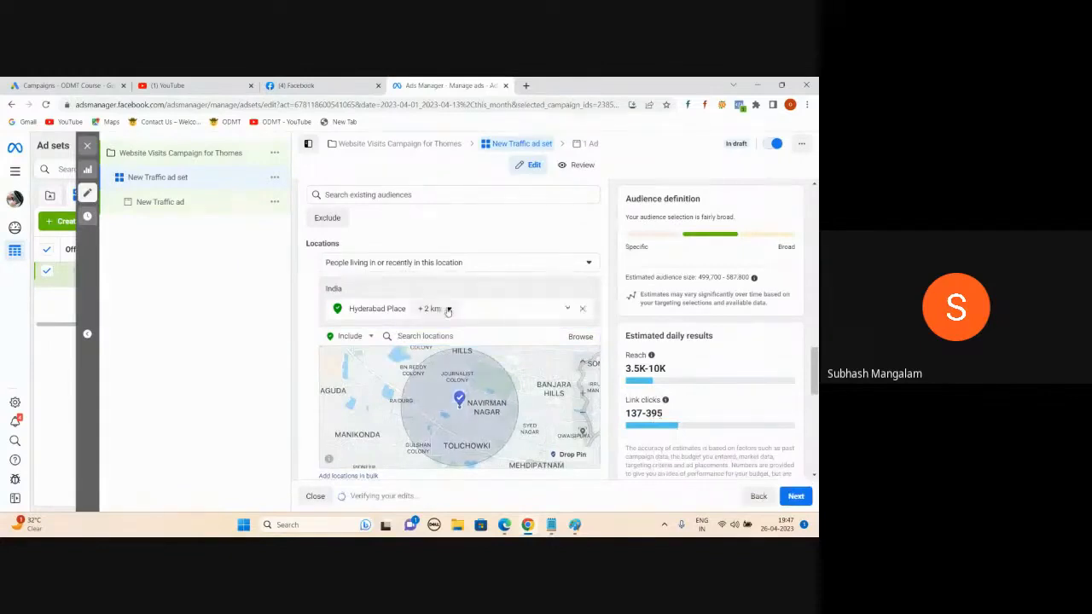
click(448, 311)
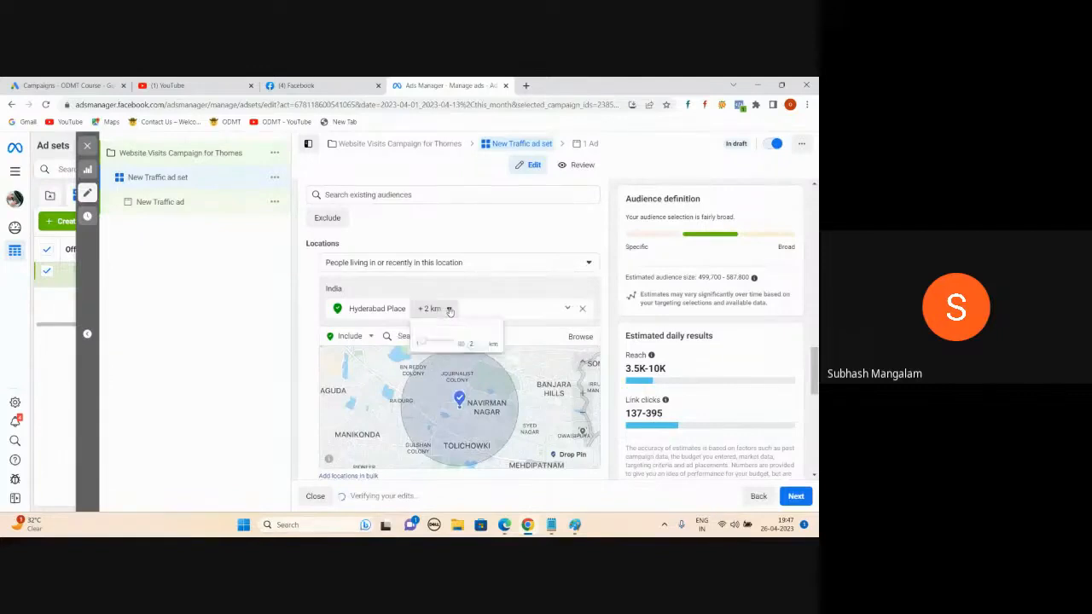
drag(423, 342, 445, 344)
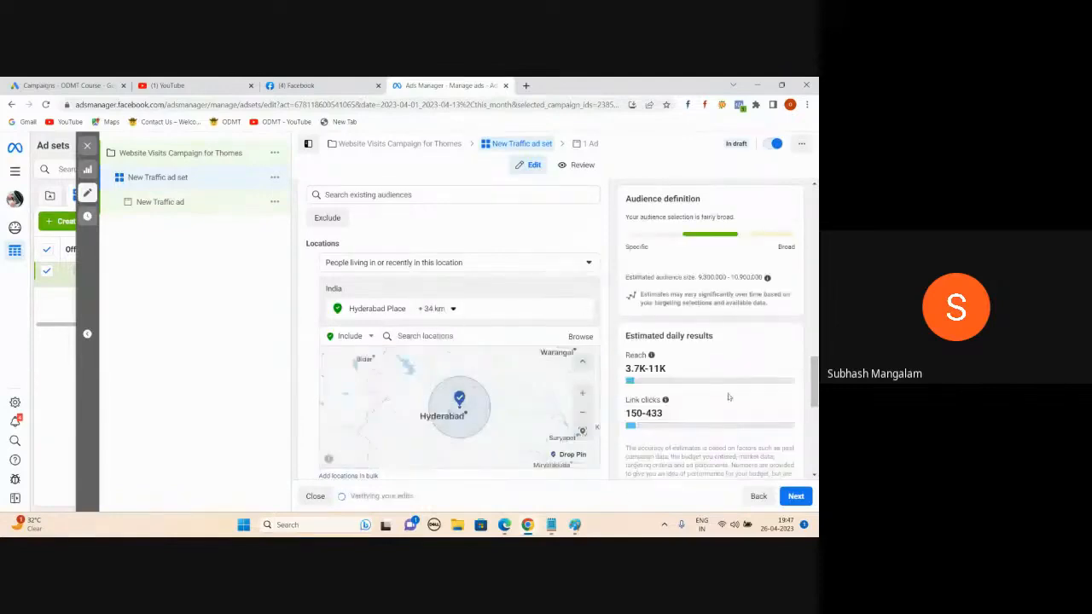
Step: Compare location audience types, leaving it on people living in or recently in the location
mouse_move(665, 400)
click(587, 265)
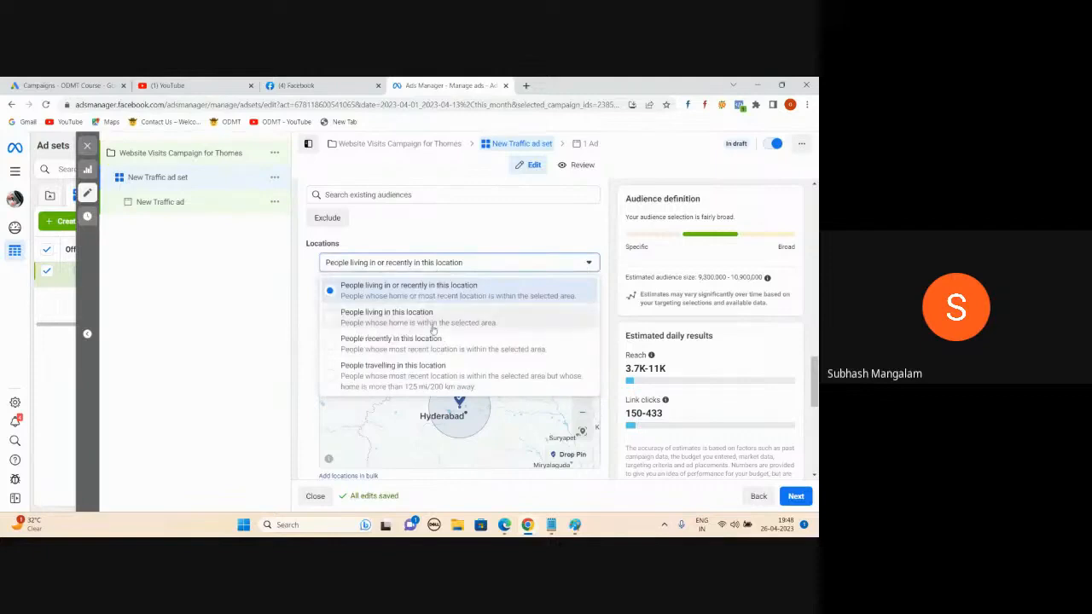
click(338, 323)
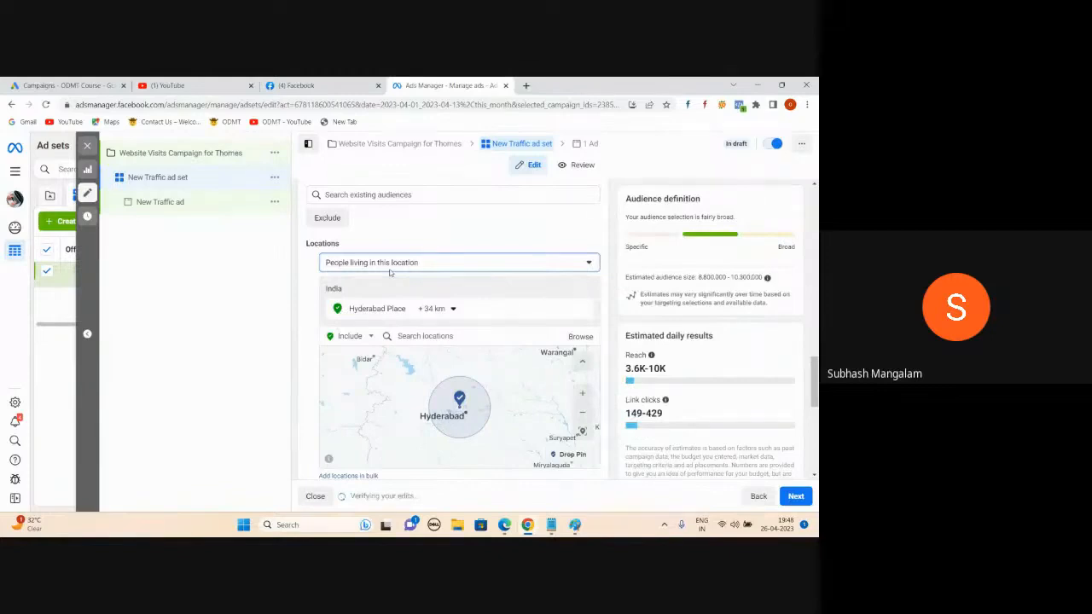
click(587, 263)
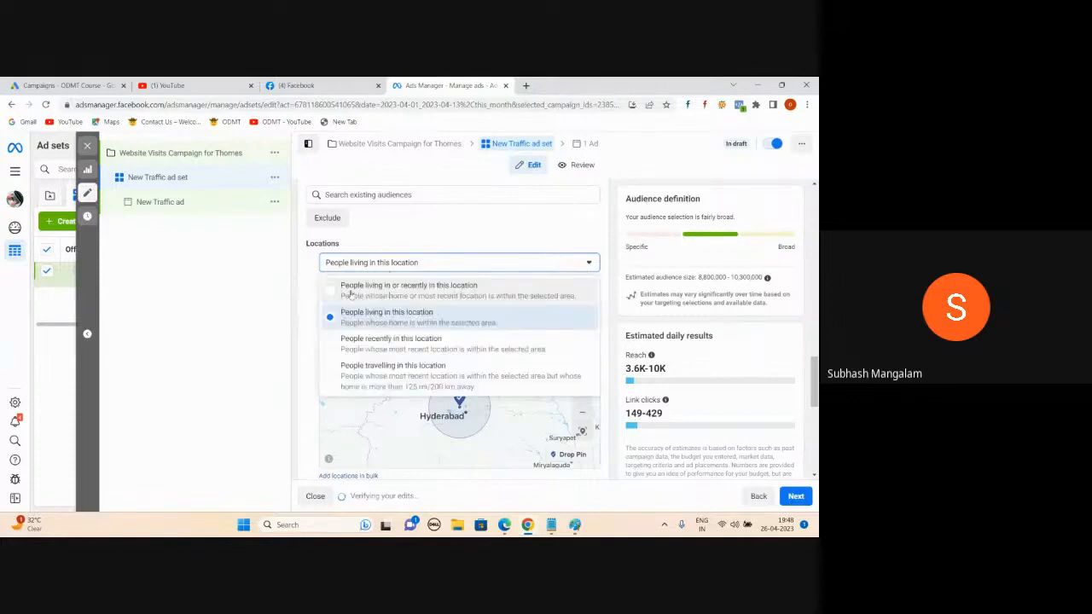
click(329, 292)
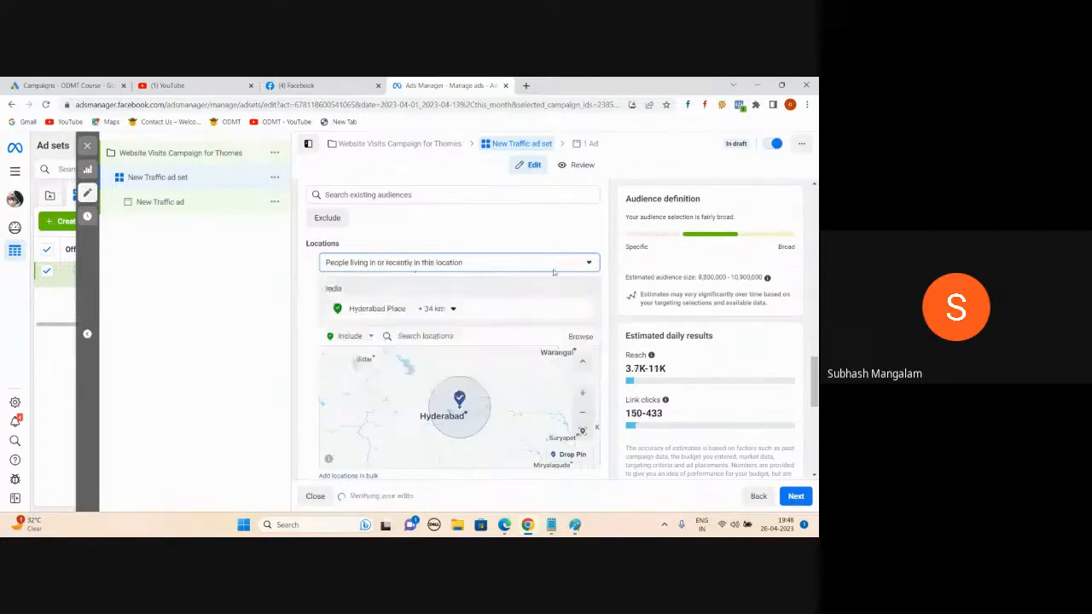
click(580, 265)
click(580, 265)
Step: Reopen the location type choices, then bring the Google Meet window to the front
click(580, 265)
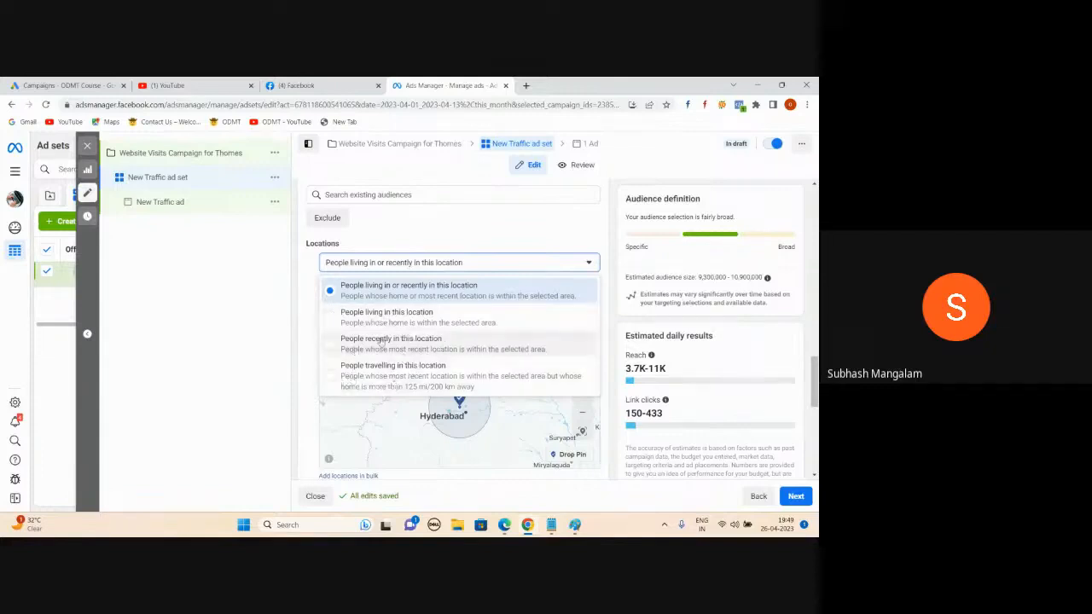
mouse_move(505, 526)
click(503, 472)
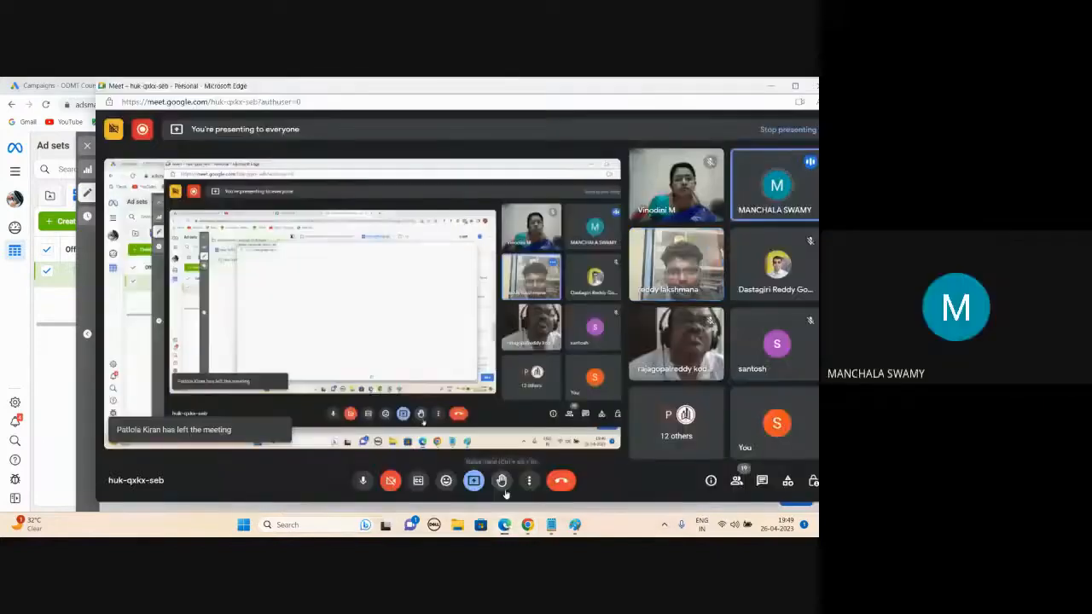
Step: Minimise Google Meet and target only people living in Hyderabad
click(770, 87)
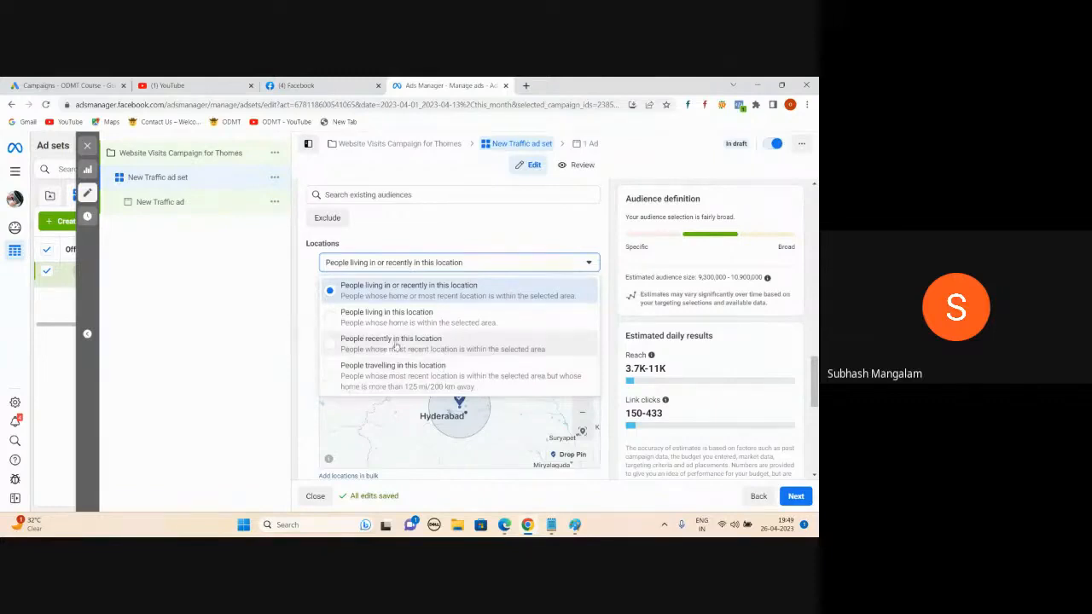
click(332, 321)
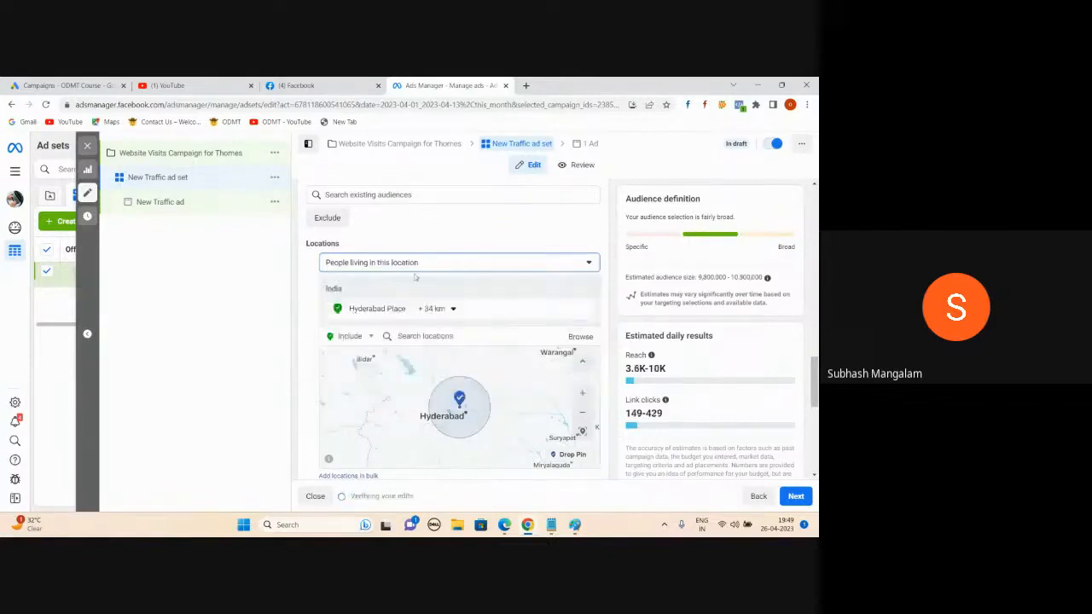
mouse_move(504, 526)
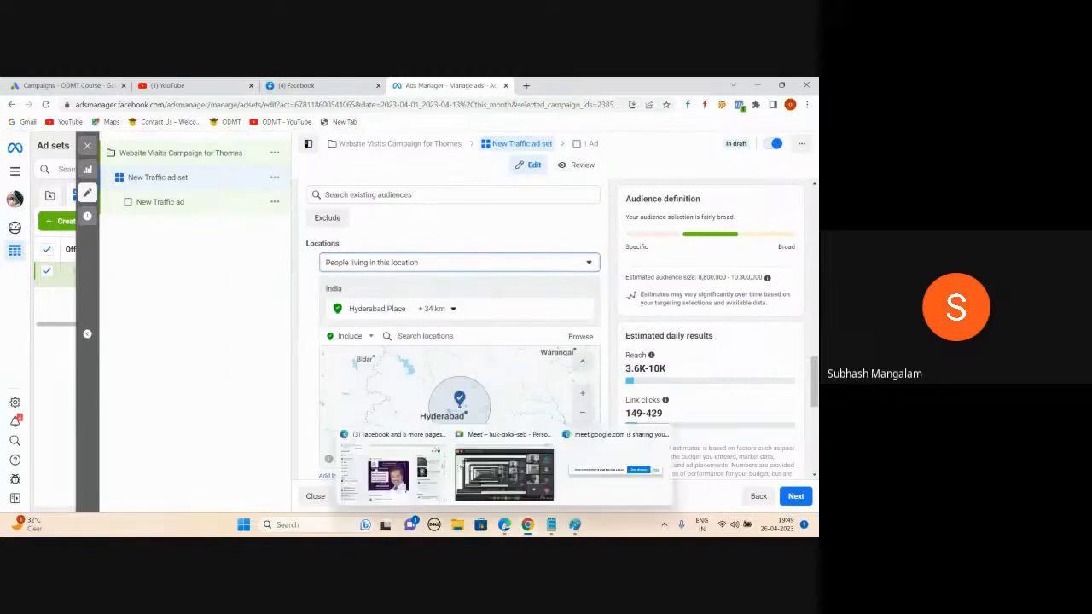
click(505, 478)
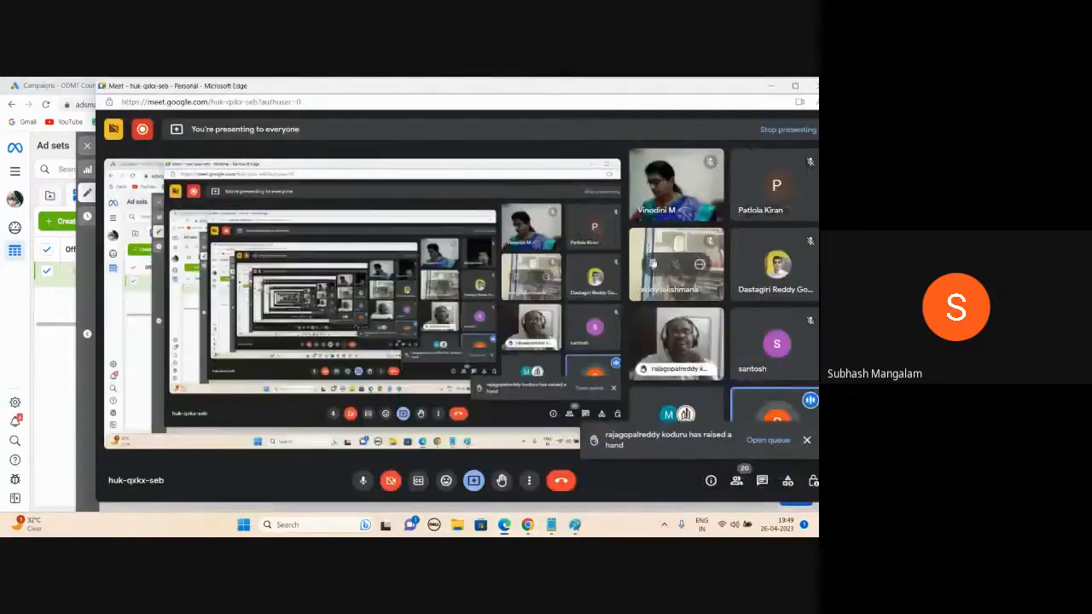
click(770, 86)
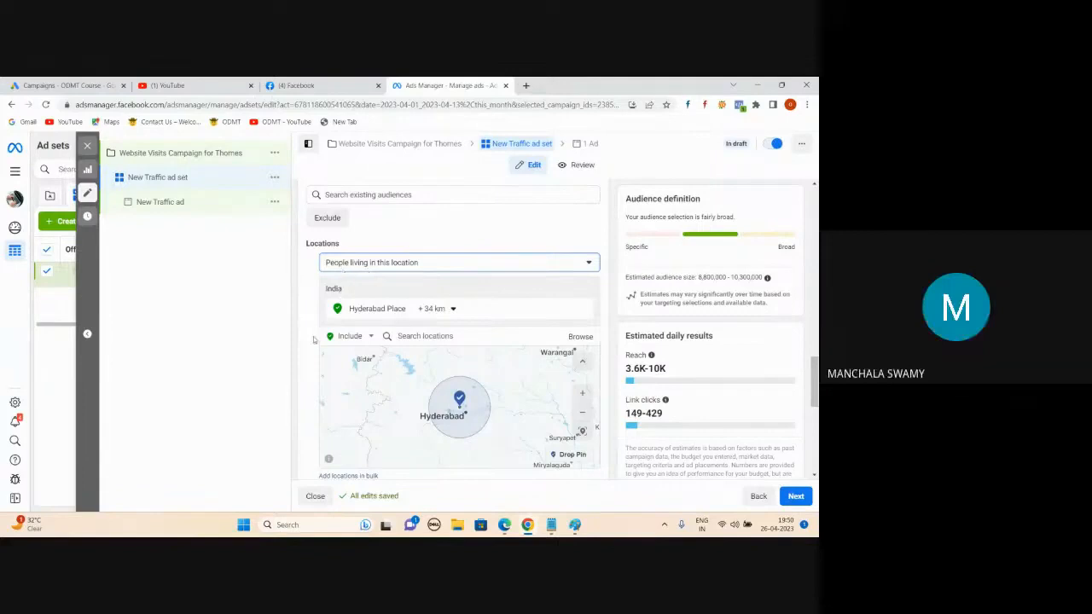
Step: Set the audience age range to 30 minimum and 55 maximum
scroll(313, 340, down, 2)
scroll(308, 342, down, 1)
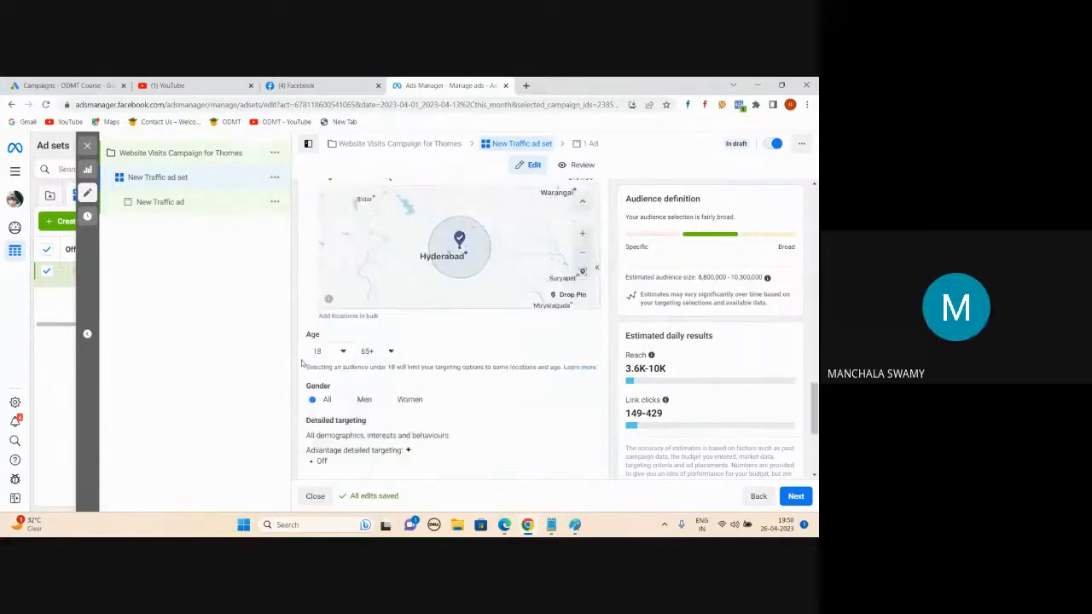
click(344, 352)
scroll(328, 418, down, 3)
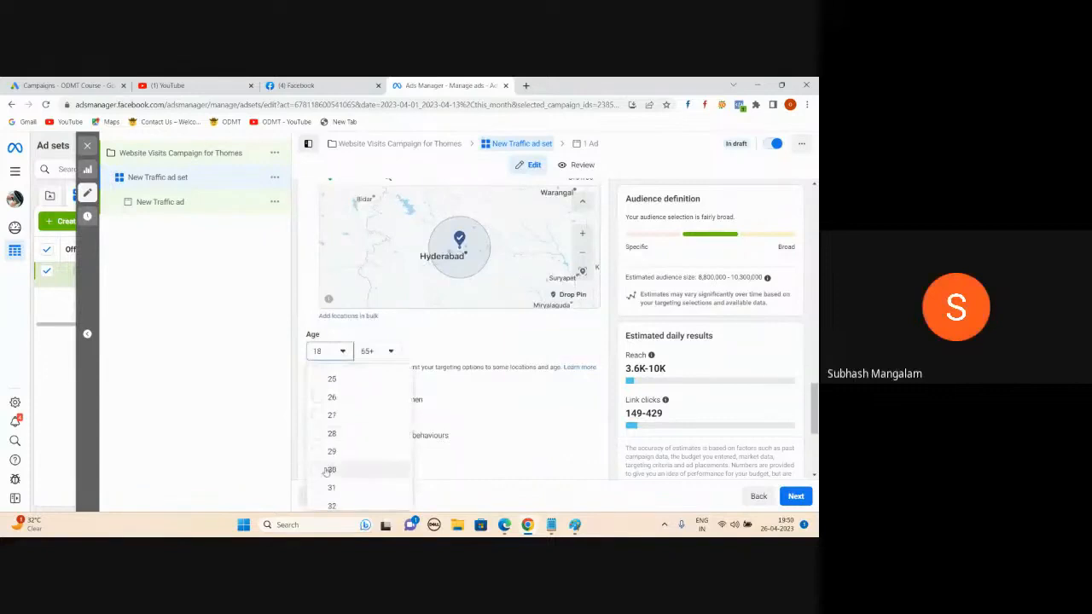
click(324, 418)
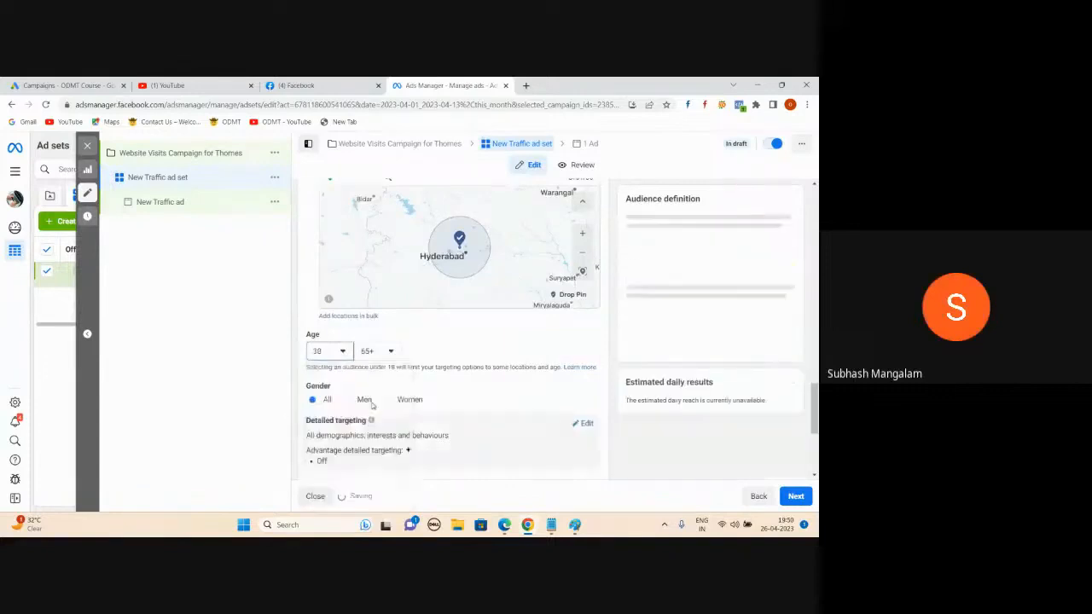
click(377, 351)
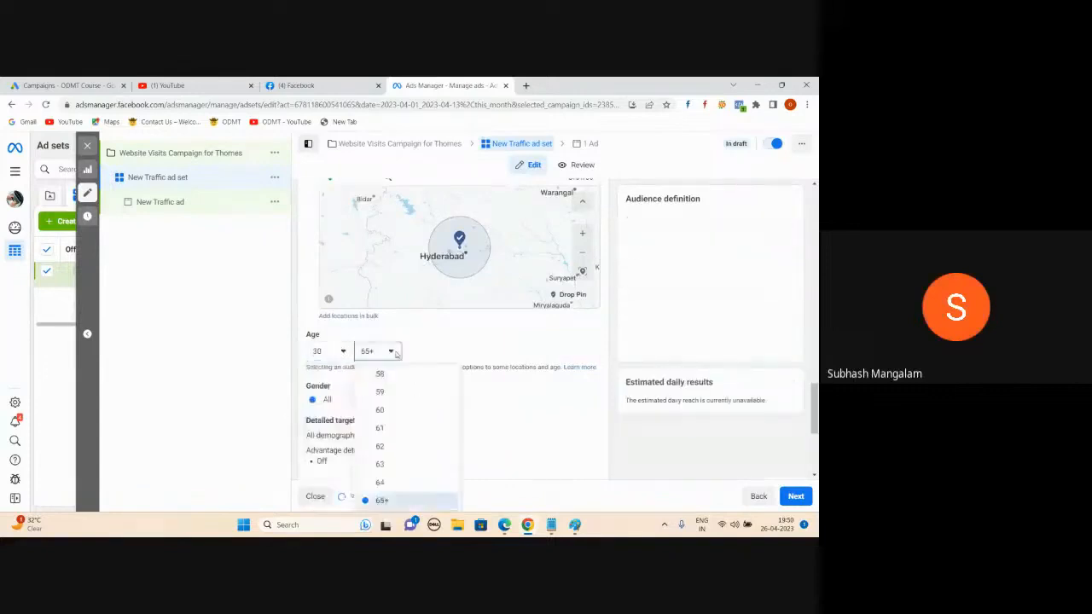
scroll(375, 431, up, 2)
click(368, 427)
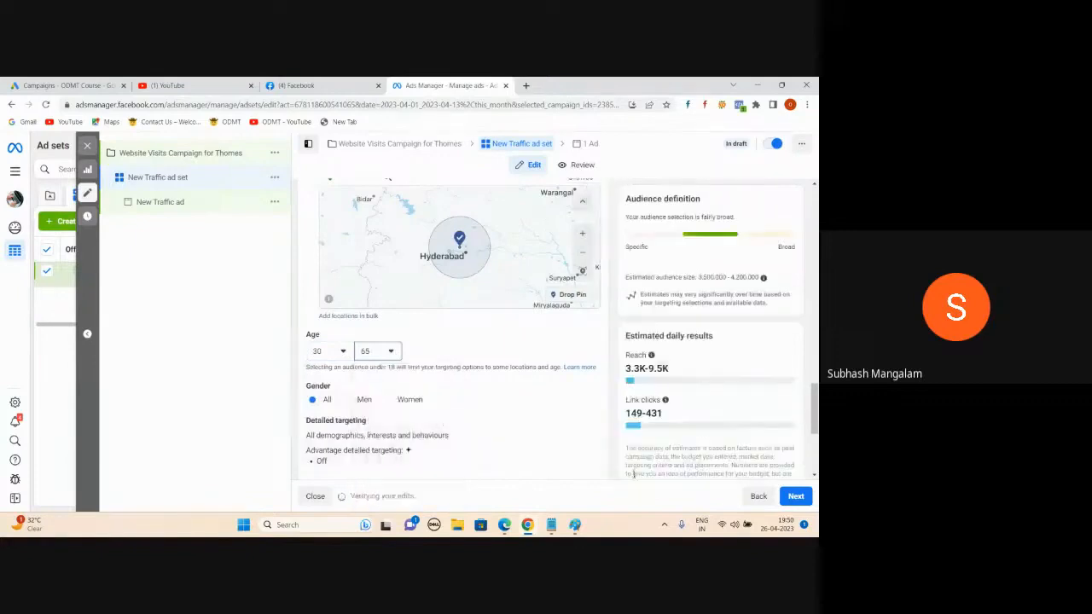
Step: Restrict the gender to Men and review the updated audience estimates
click(346, 399)
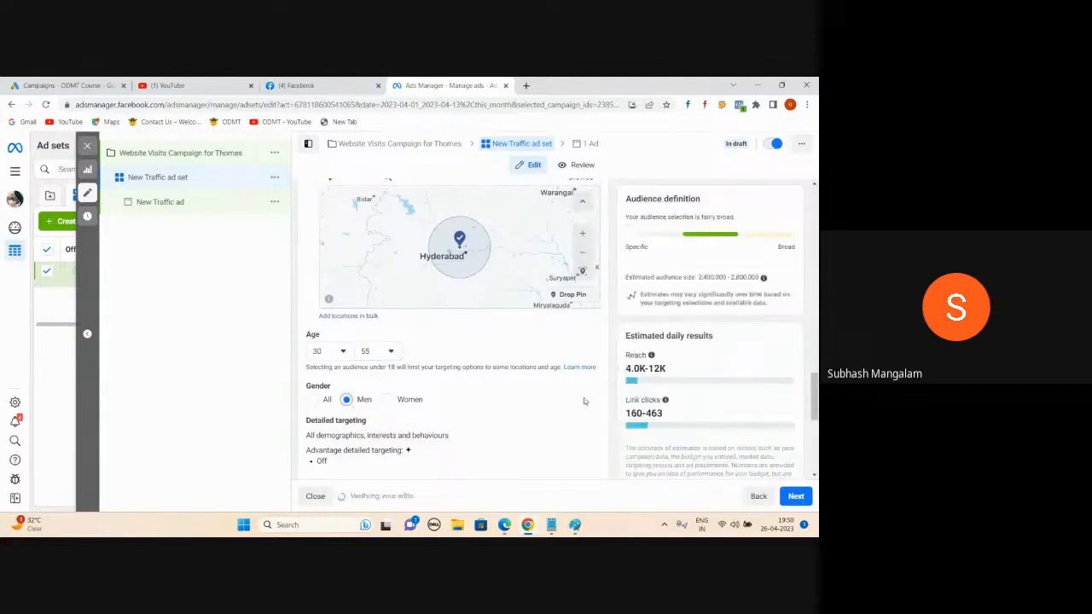
scroll(585, 401, down, 3)
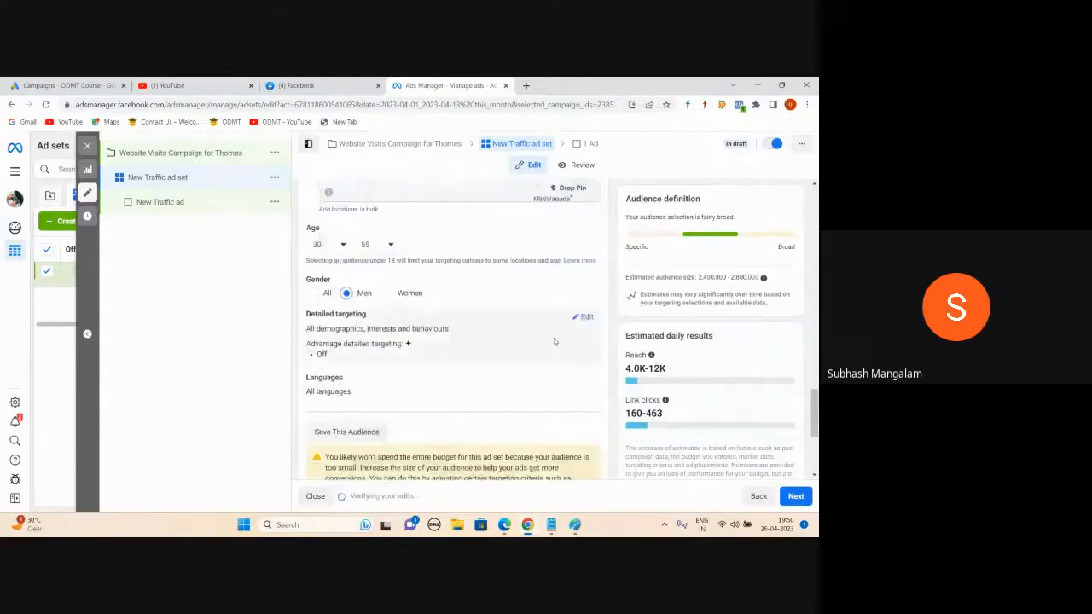
scroll(546, 372, up, 2)
scroll(522, 375, up, 1)
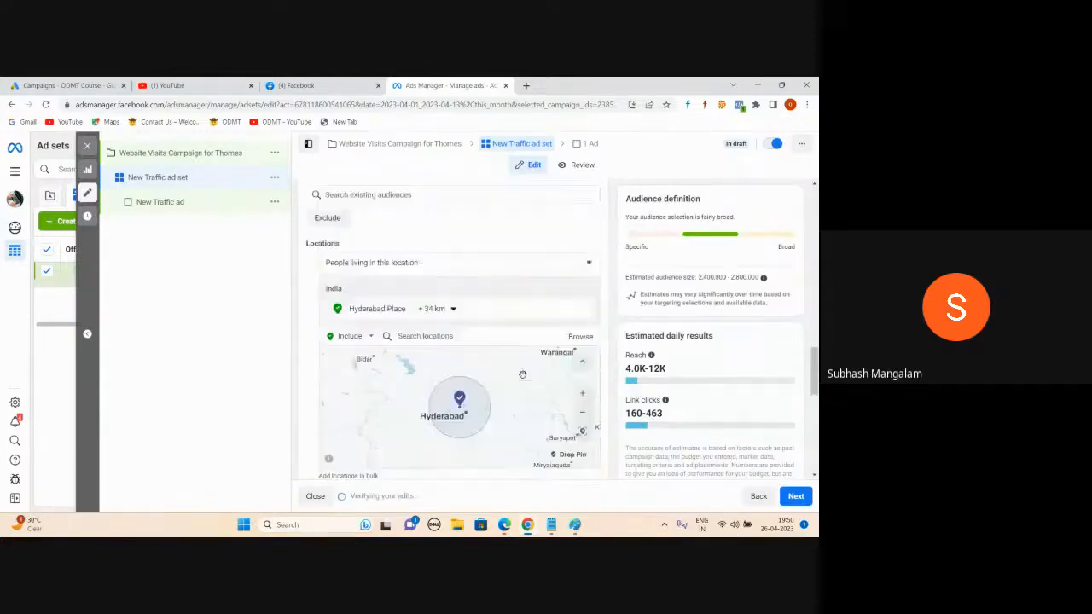
scroll(403, 329, down, 2)
scroll(435, 345, down, 1)
scroll(350, 346, down, 1)
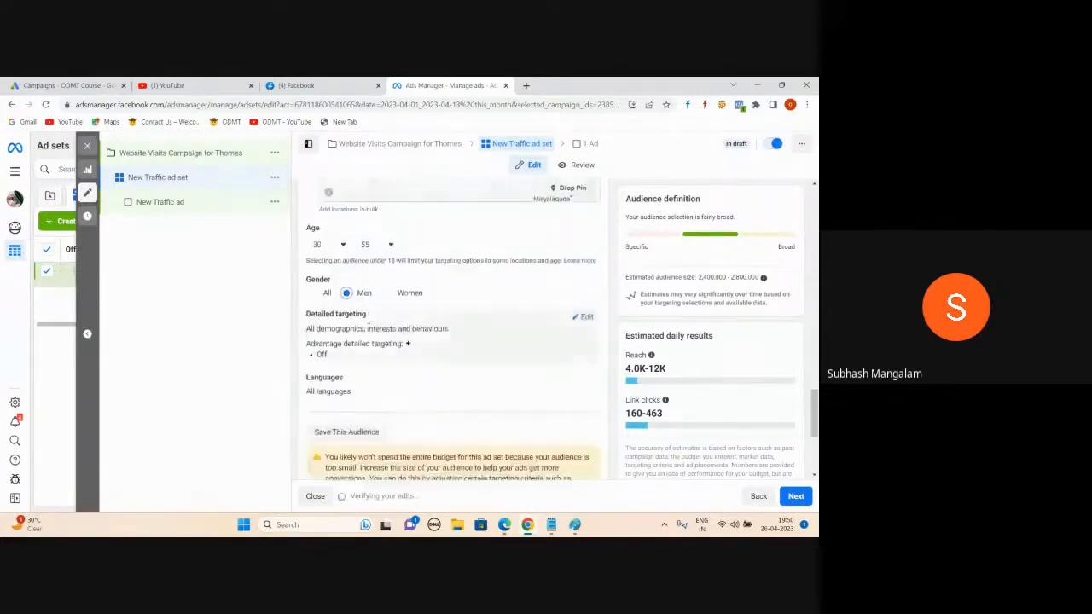
scroll(345, 348, up, 1)
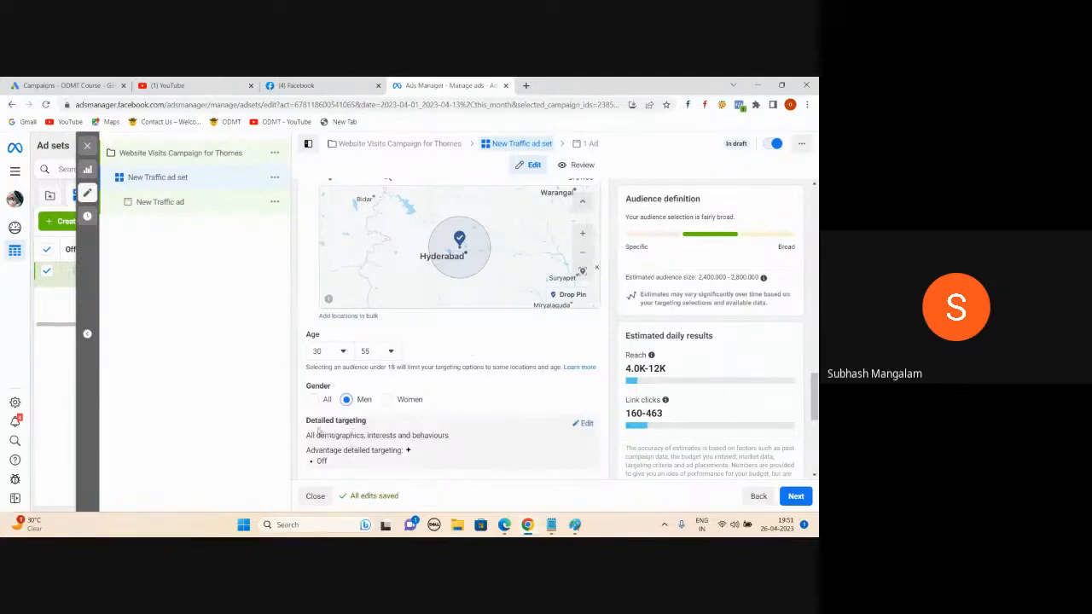
scroll(370, 422, down, 1)
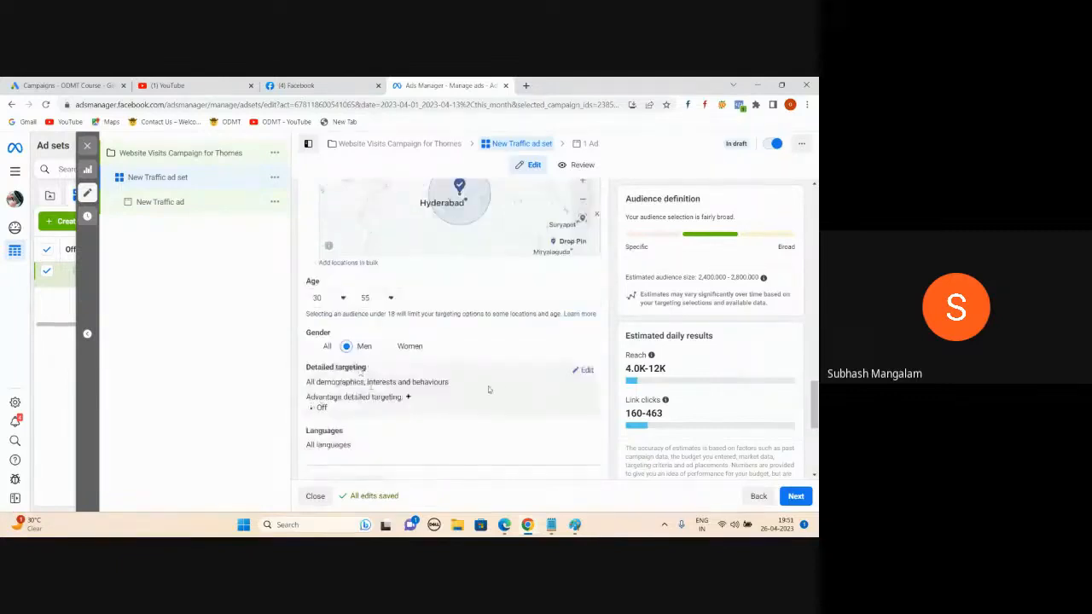
Step: Search detailed targeting for 'real estate' and browse the suggestions without adding any
click(586, 373)
scroll(478, 375, down, 1)
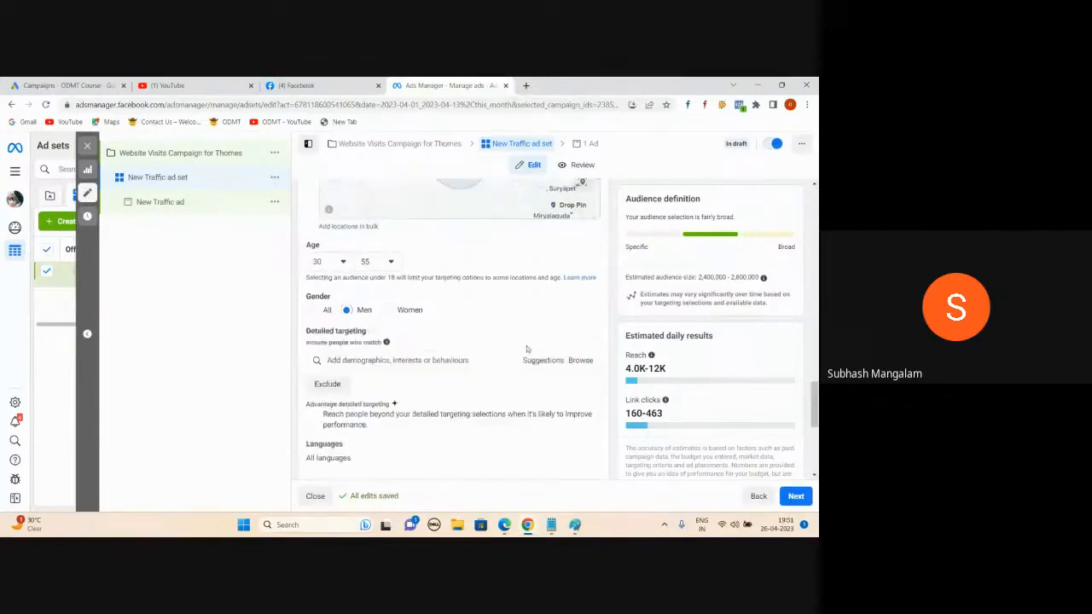
click(391, 343)
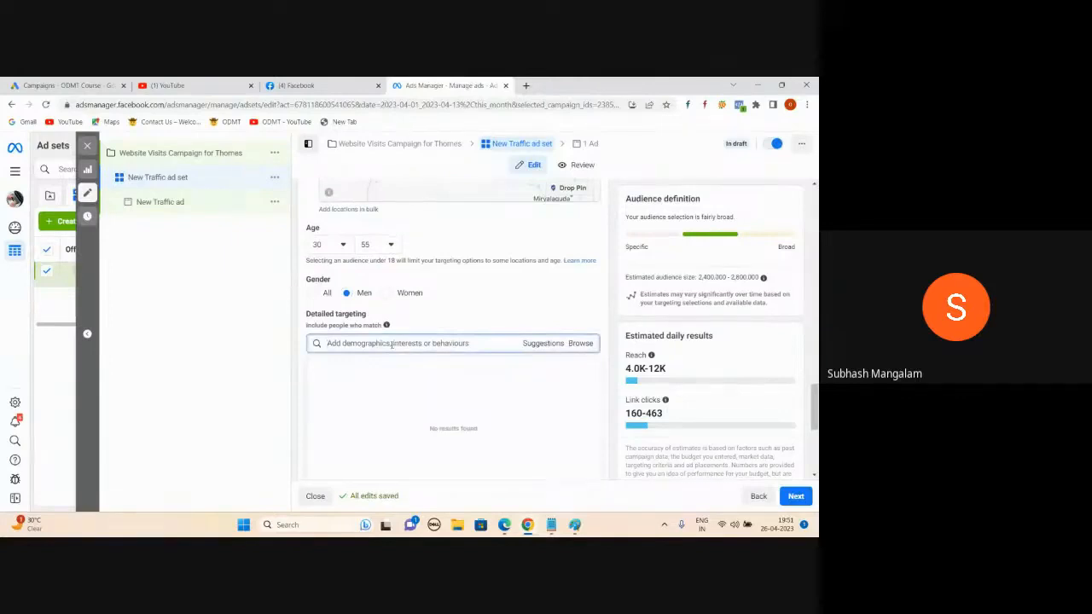
text(real estate)
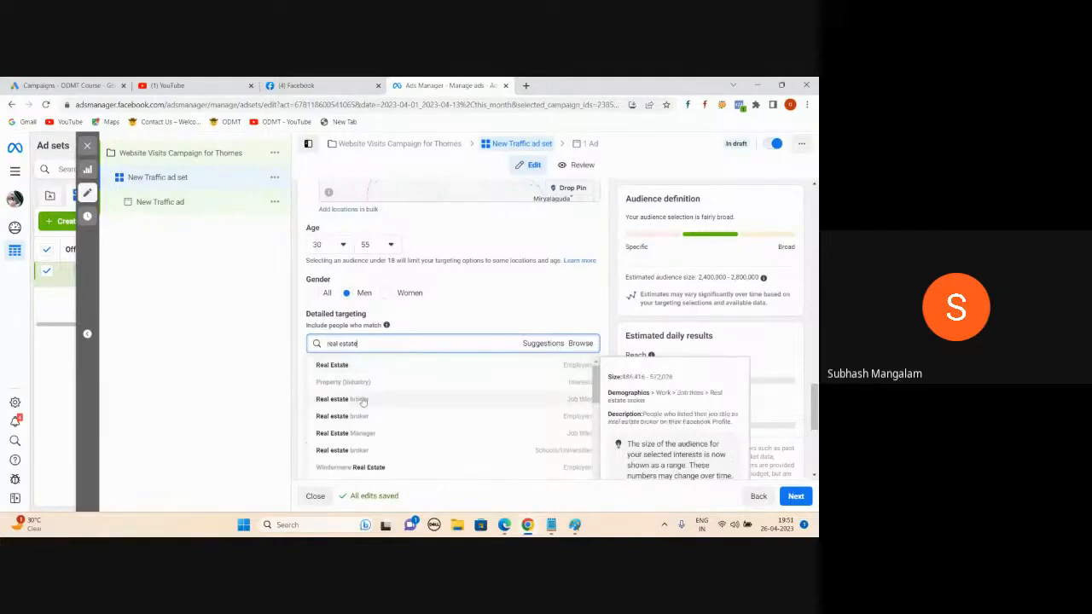
scroll(380, 418, down, 1)
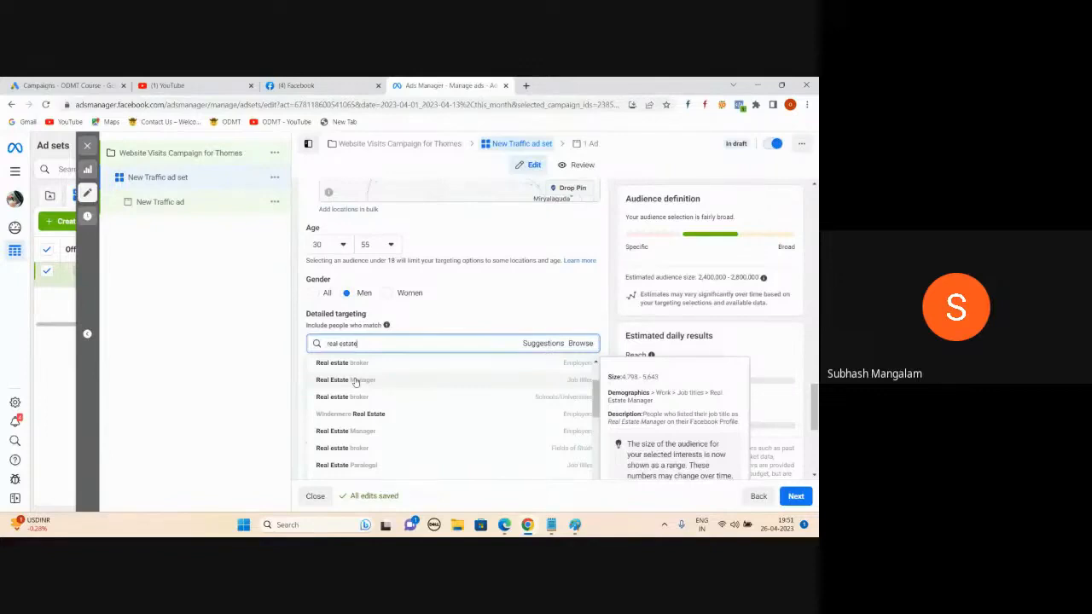
scroll(367, 375, down, 5)
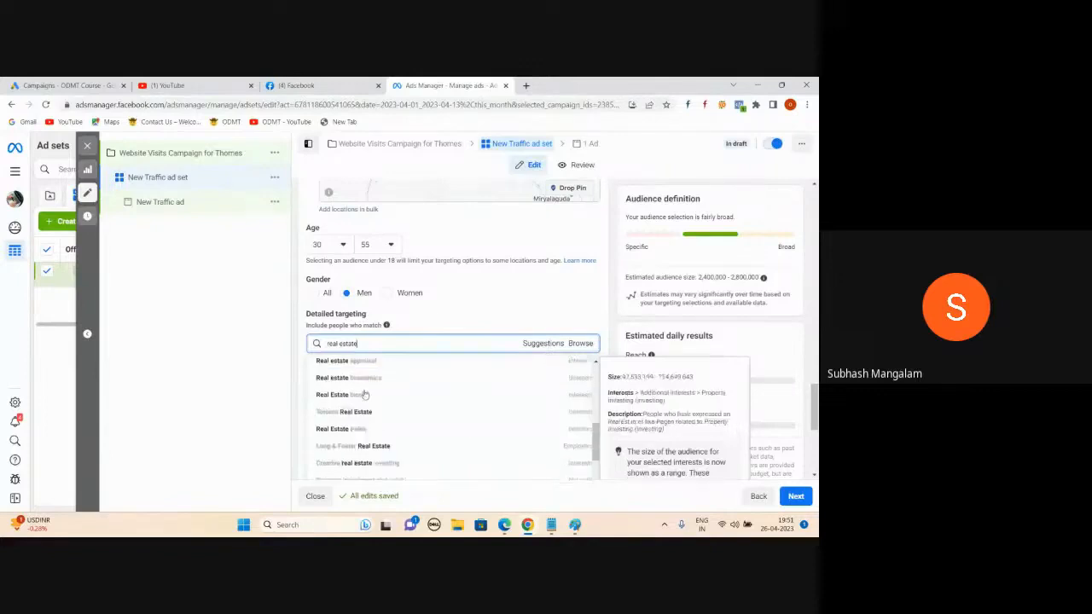
click(261, 360)
click(383, 343)
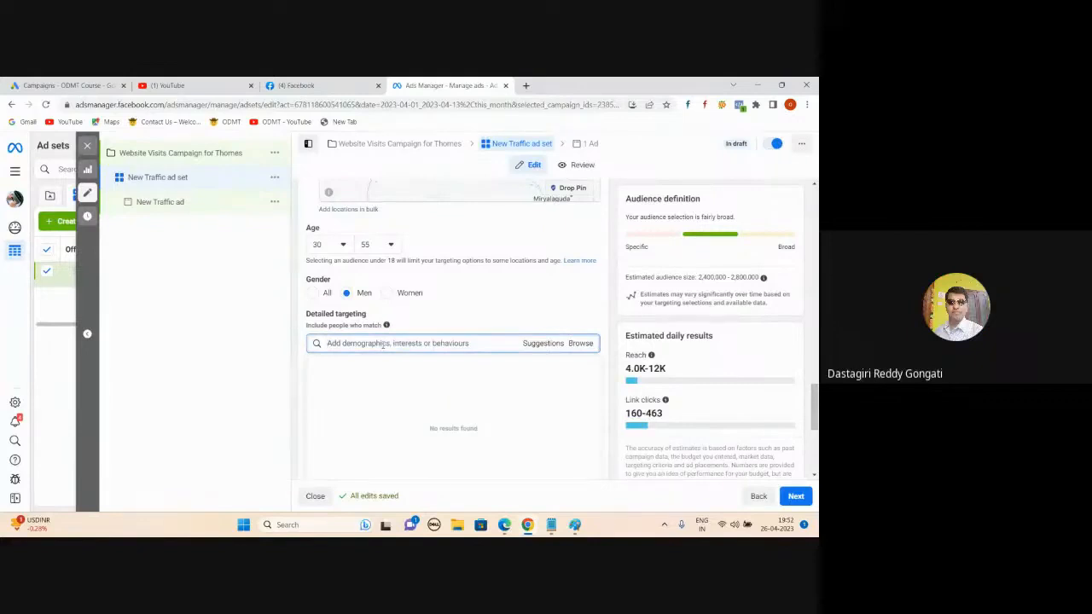
mouse_move(505, 519)
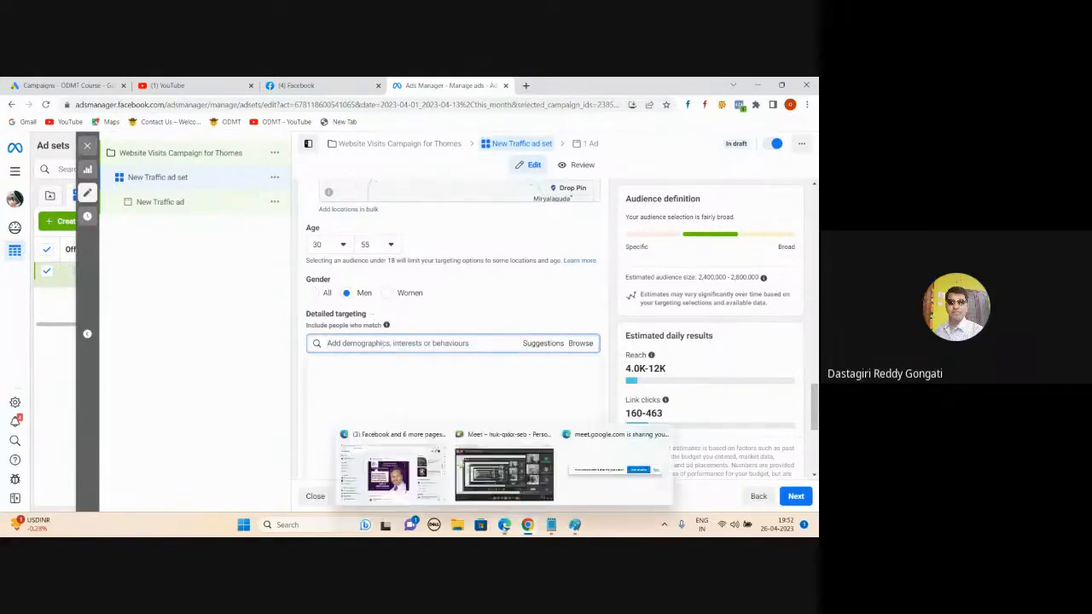
click(502, 496)
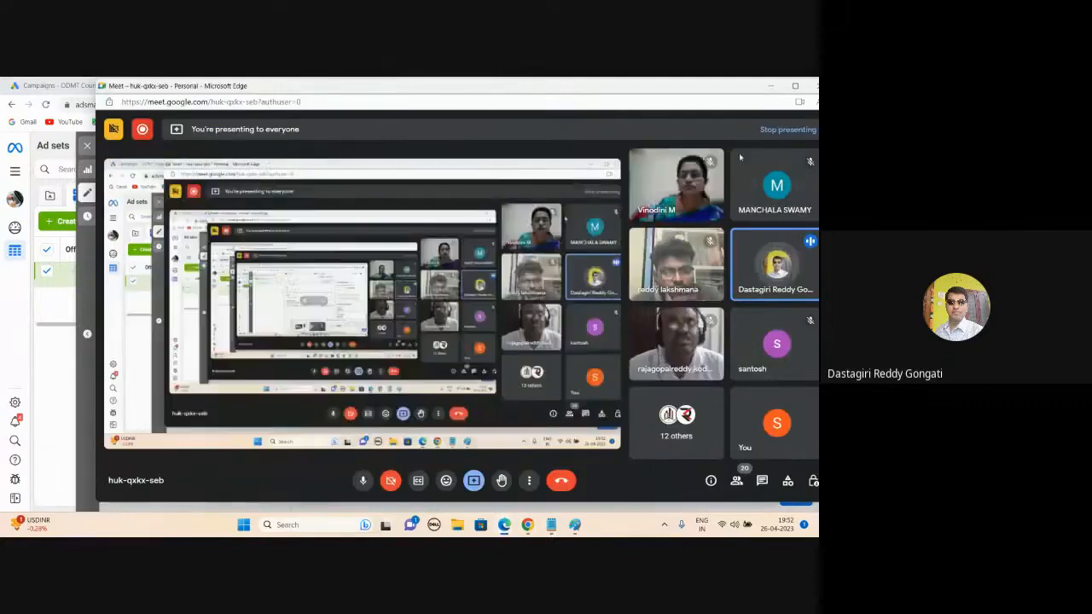
click(770, 86)
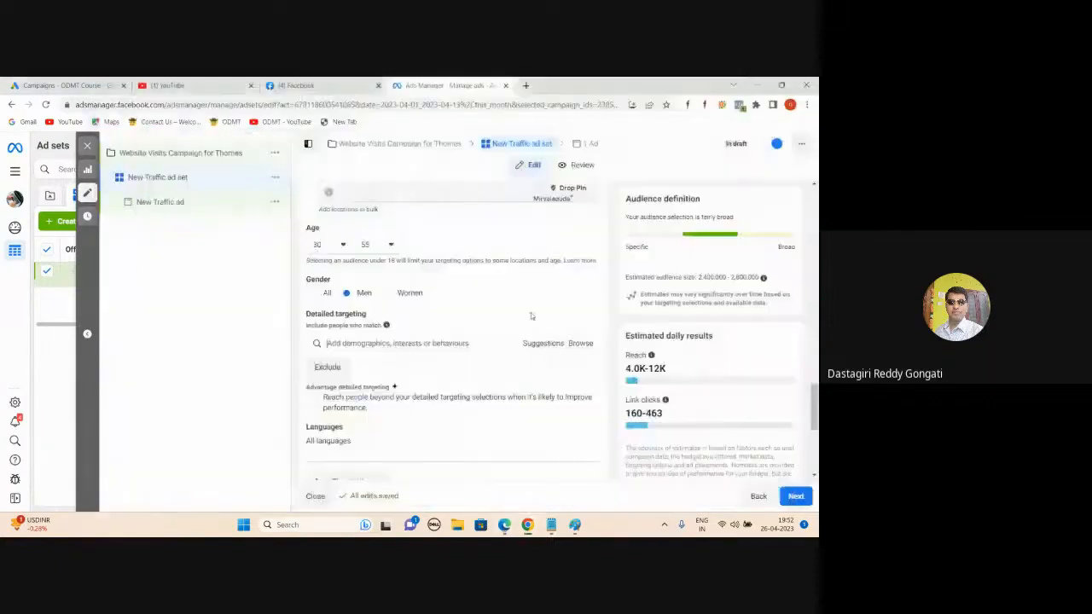
click(463, 343)
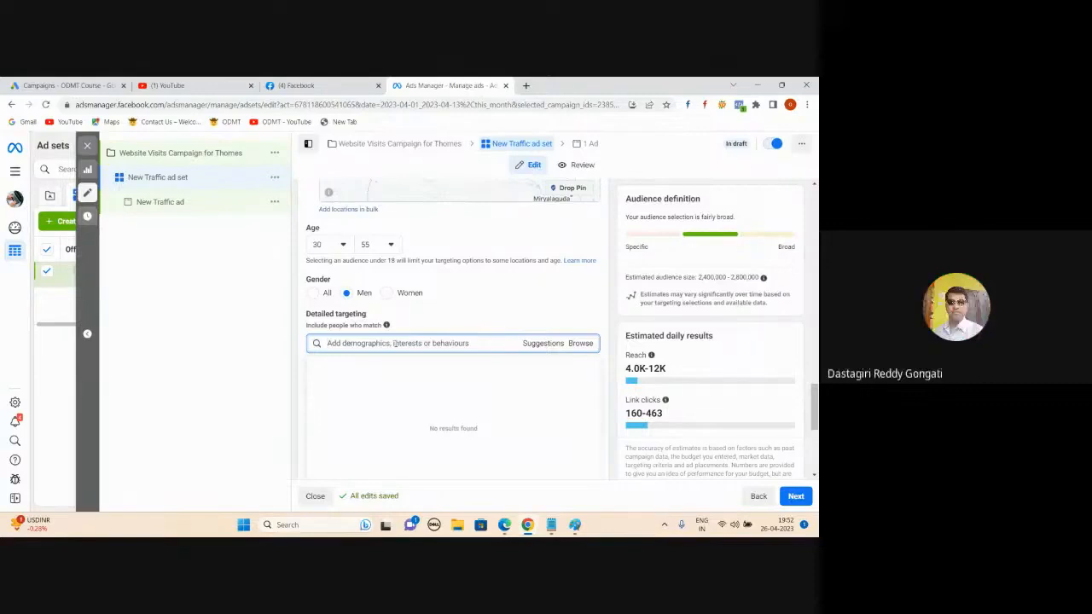
mouse_move(528, 523)
click(504, 475)
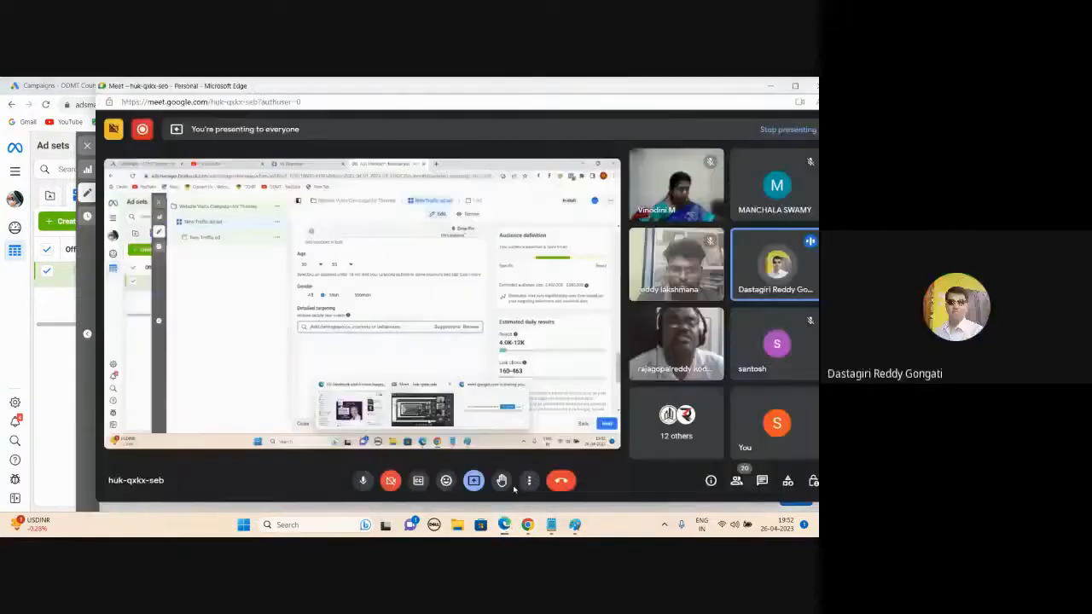
click(770, 86)
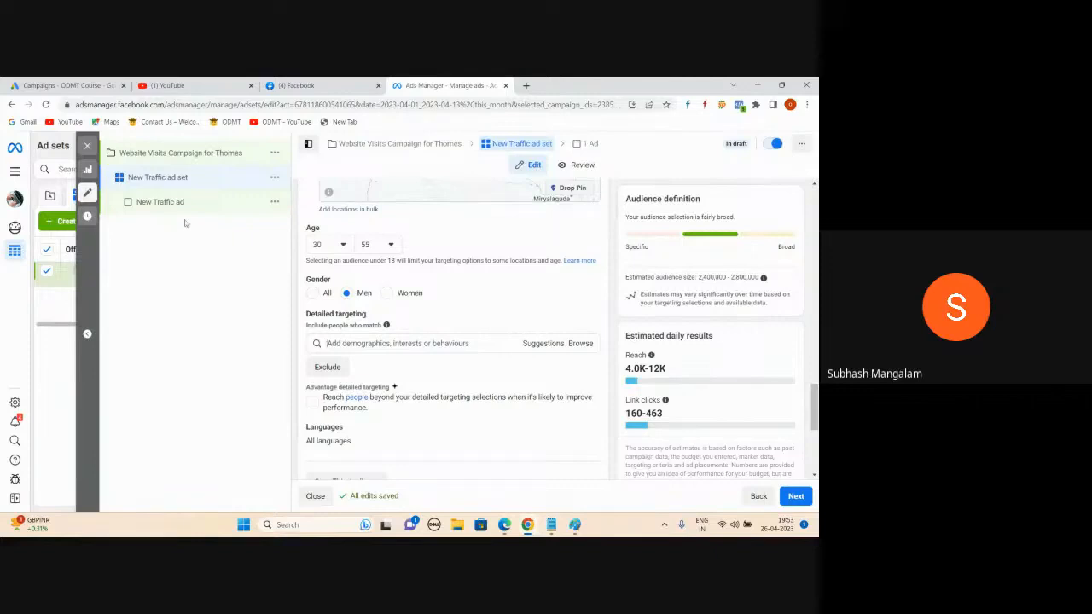
Step: Compare Women against Men targeting, keep Men, and browse the detailed targeting categories
click(386, 293)
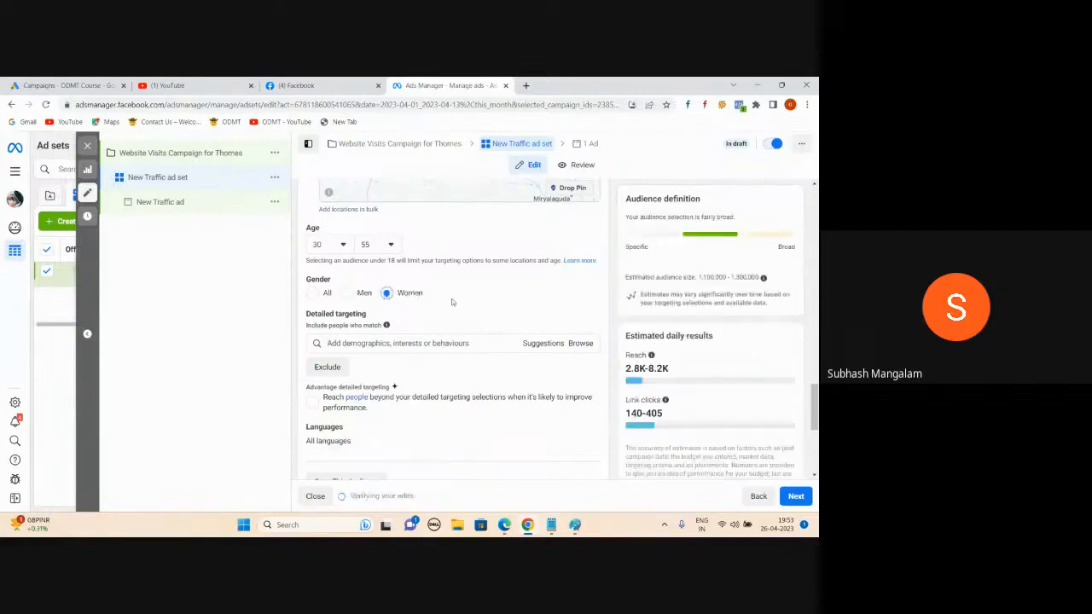
click(347, 294)
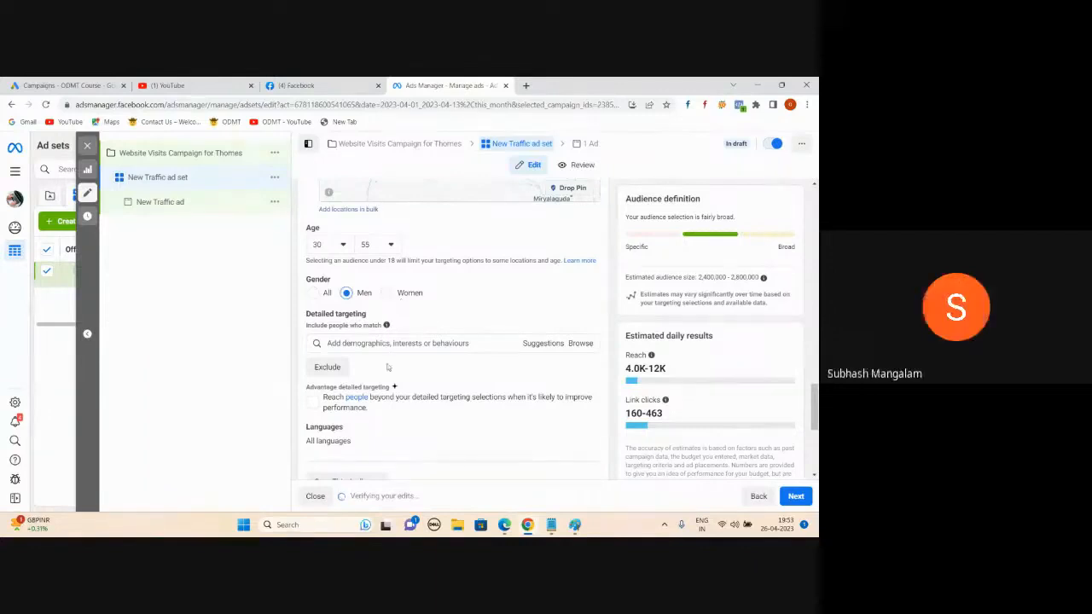
click(578, 345)
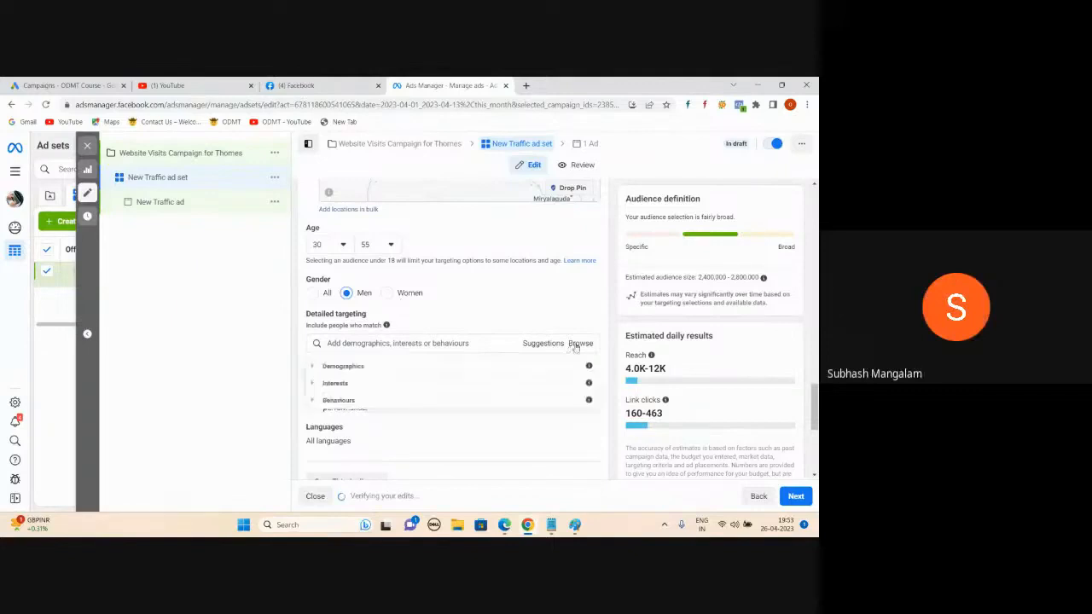
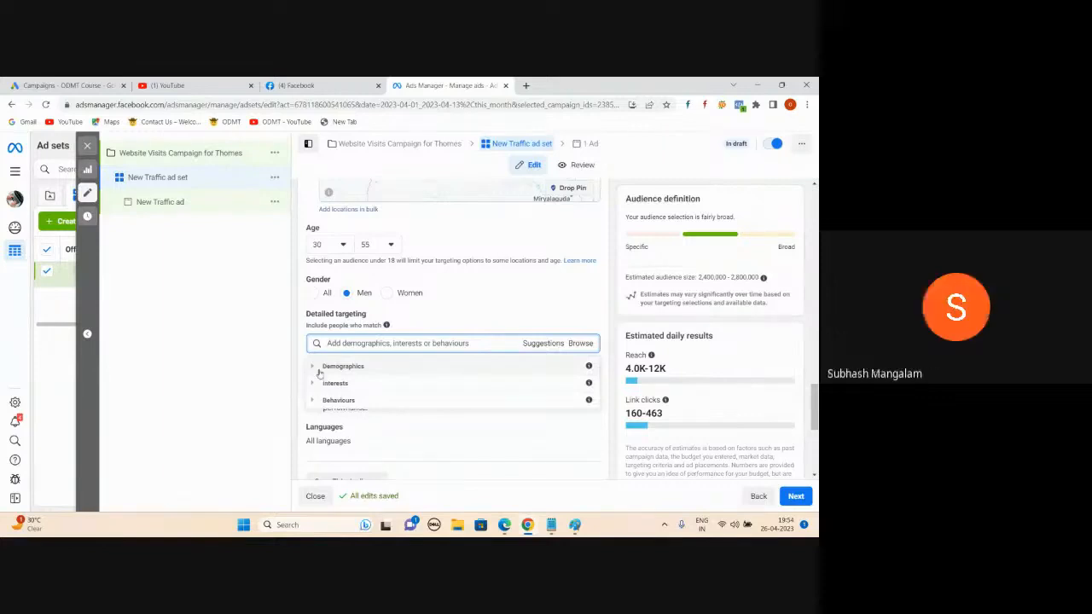
Step: Search detailed targeting for 'doctor', review the results, then trim the search term
click(275, 345)
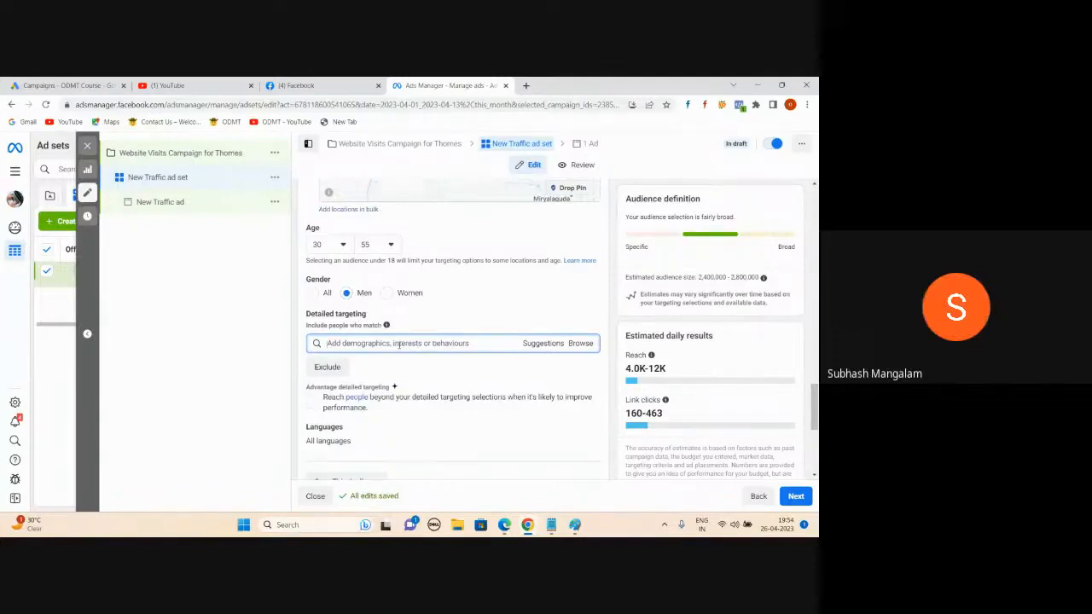
text(doctors)
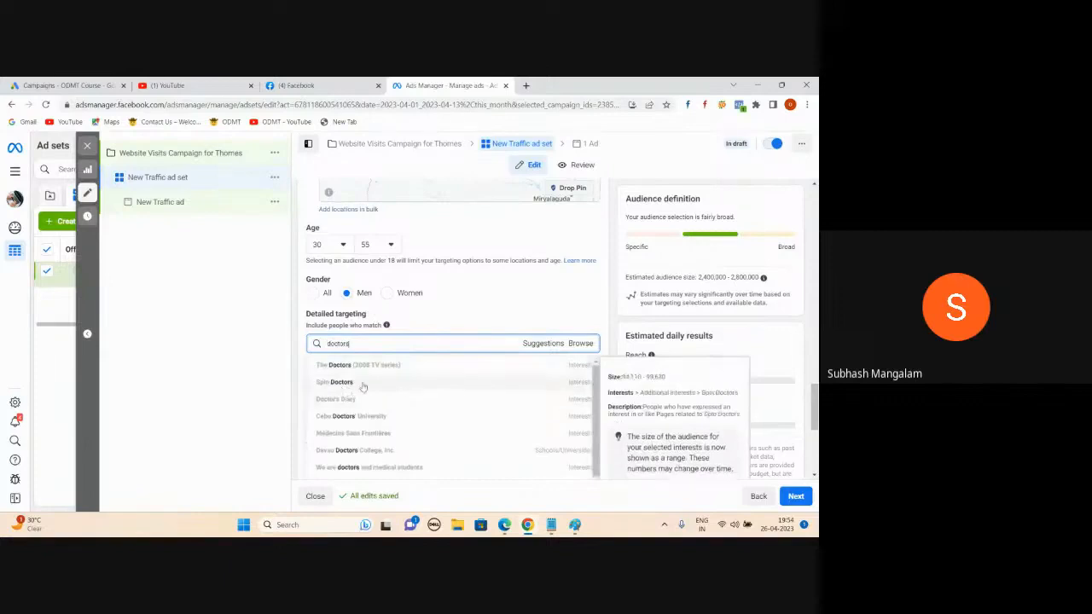
scroll(426, 391, down, 1)
scroll(425, 391, down, 1)
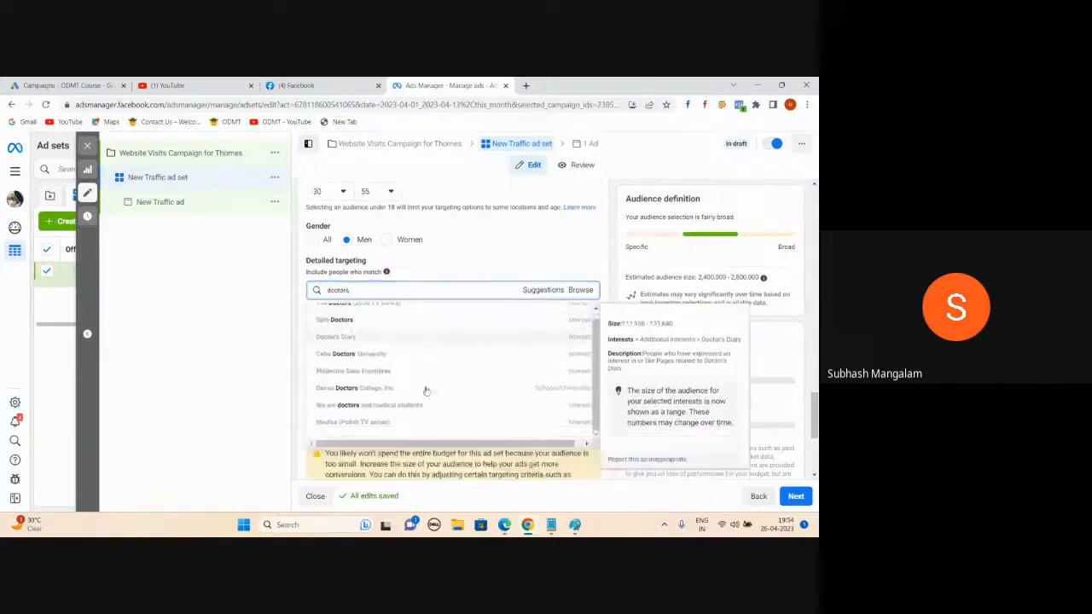
scroll(418, 368, up, 1)
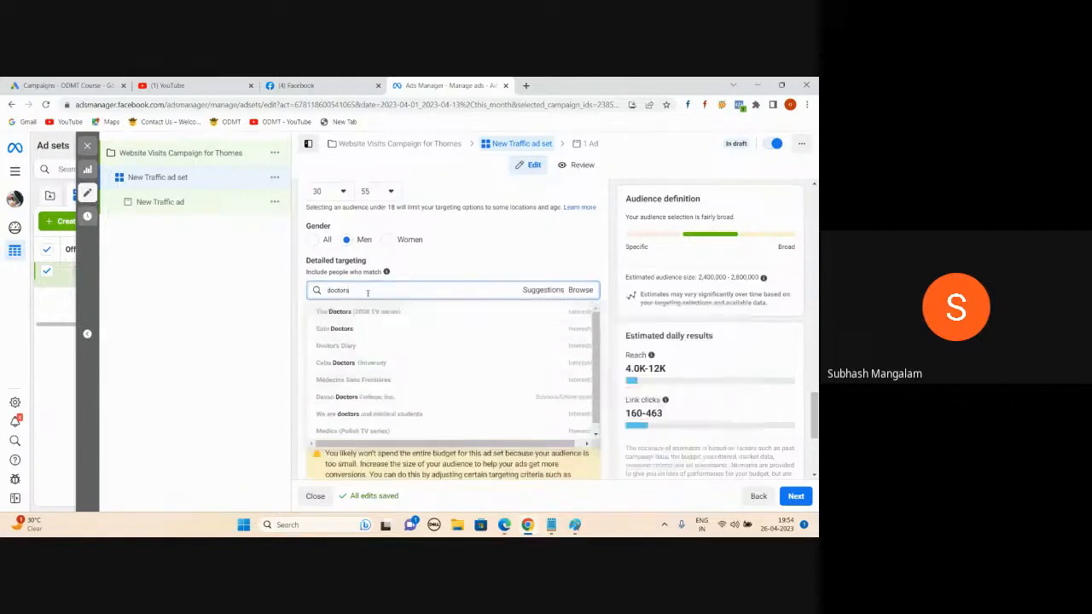
key(BackSpace)
key(BackSpace)
key(BackSpace)
key(BackSpace)
key(BackSpace)
key(BackSpace)
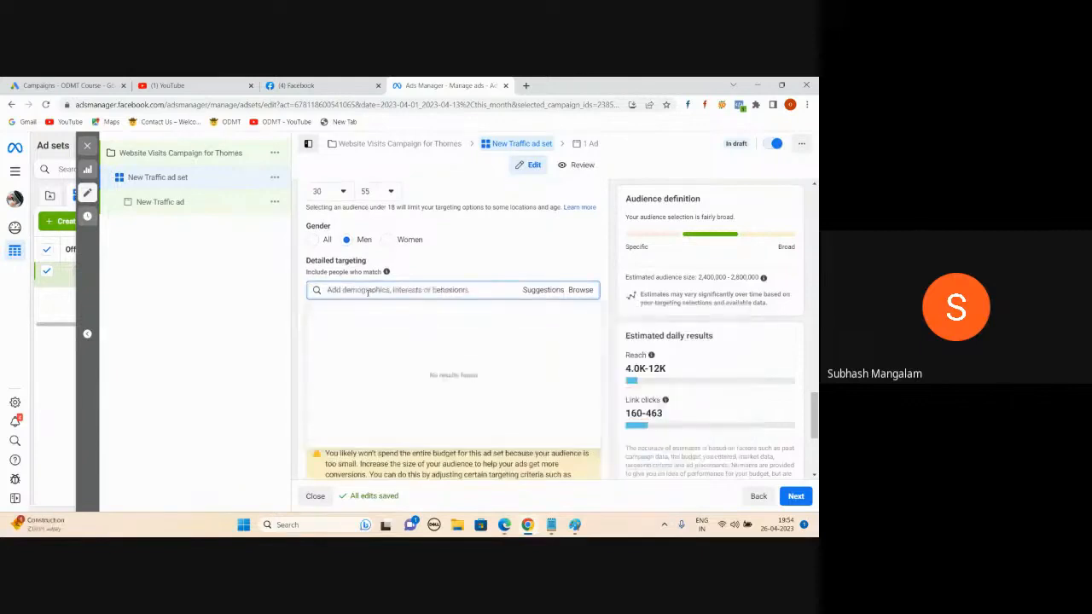
Step: Browse Demographics > Education and review the education level choices
click(583, 291)
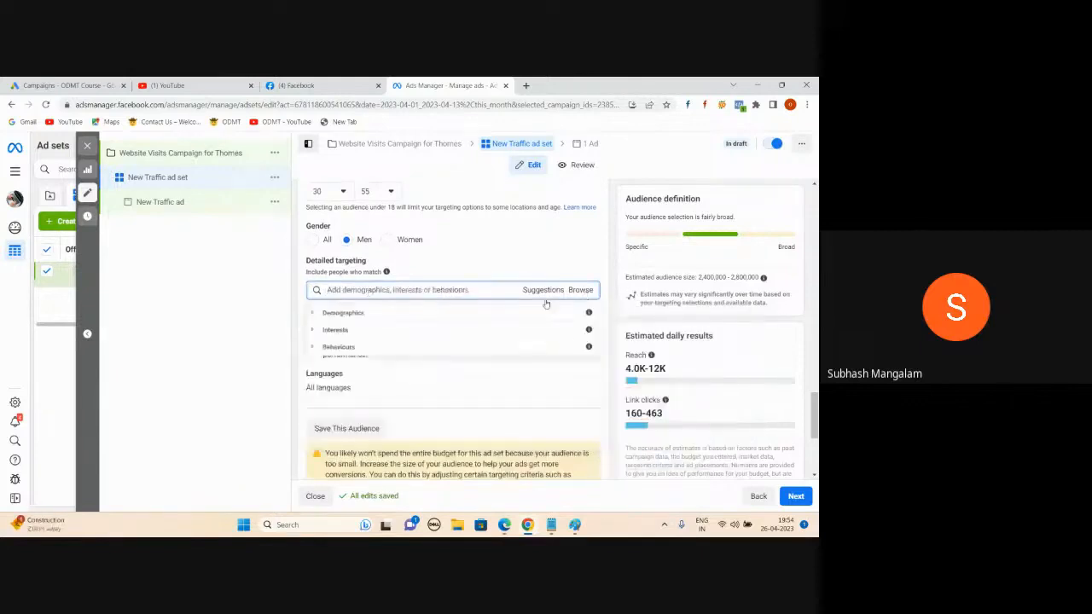
click(312, 314)
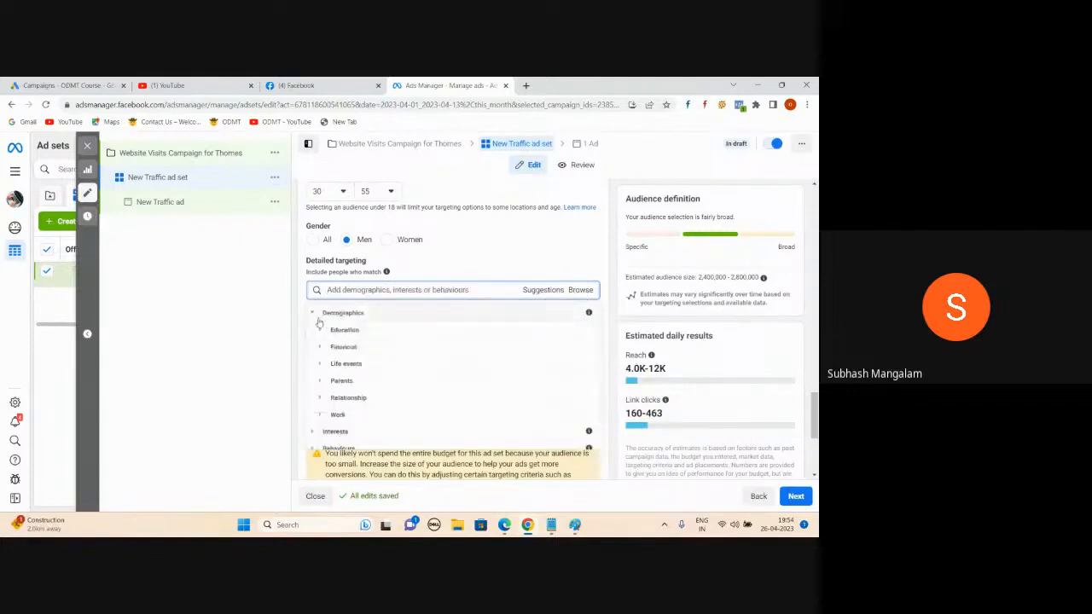
click(321, 331)
click(320, 331)
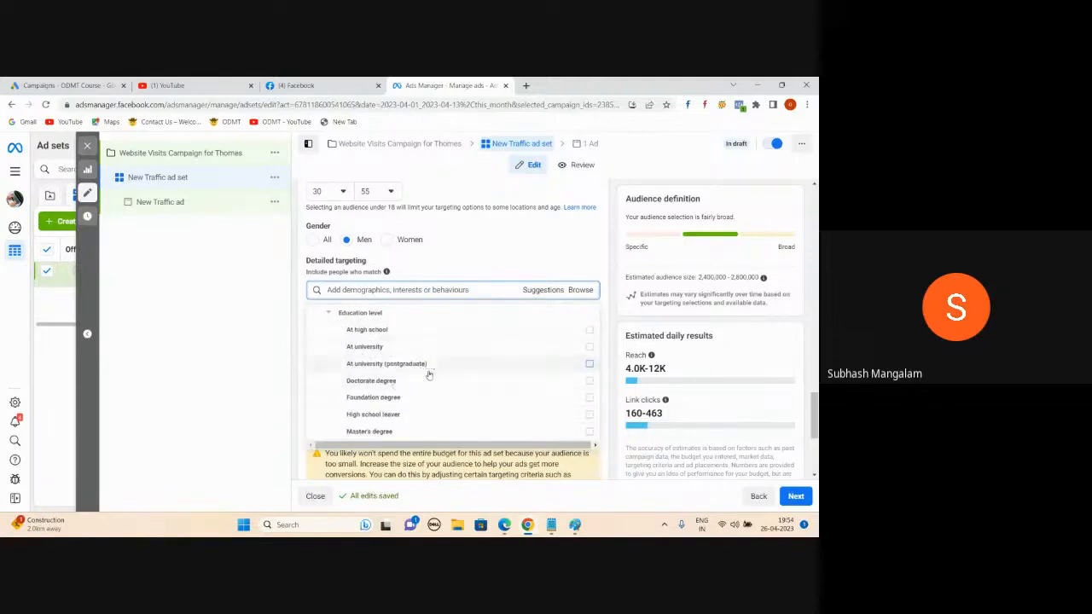
scroll(428, 374, down, 1)
mouse_move(429, 376)
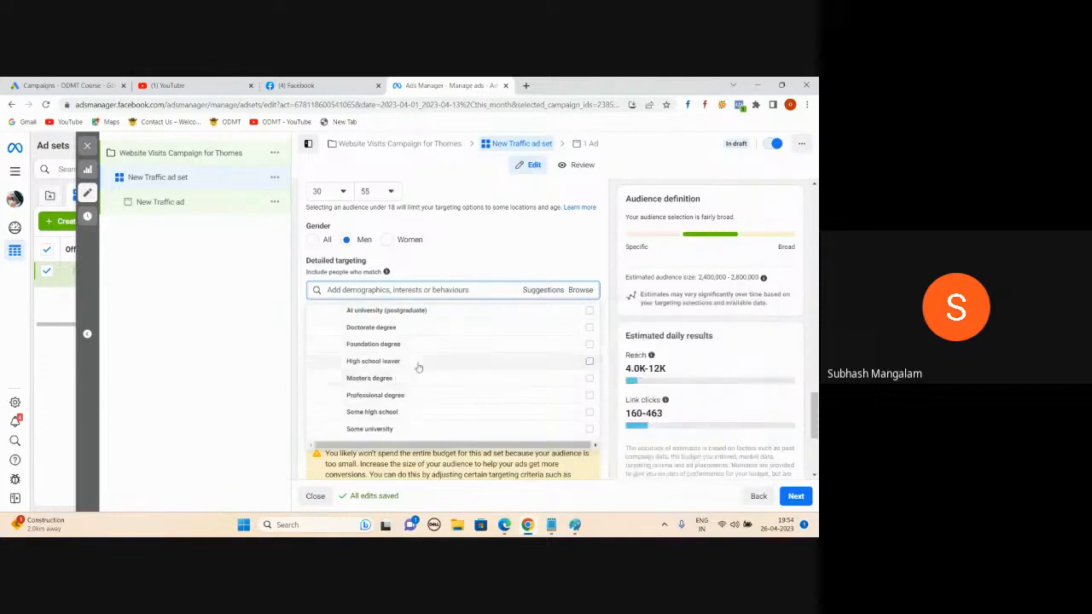
scroll(418, 366, up, 2)
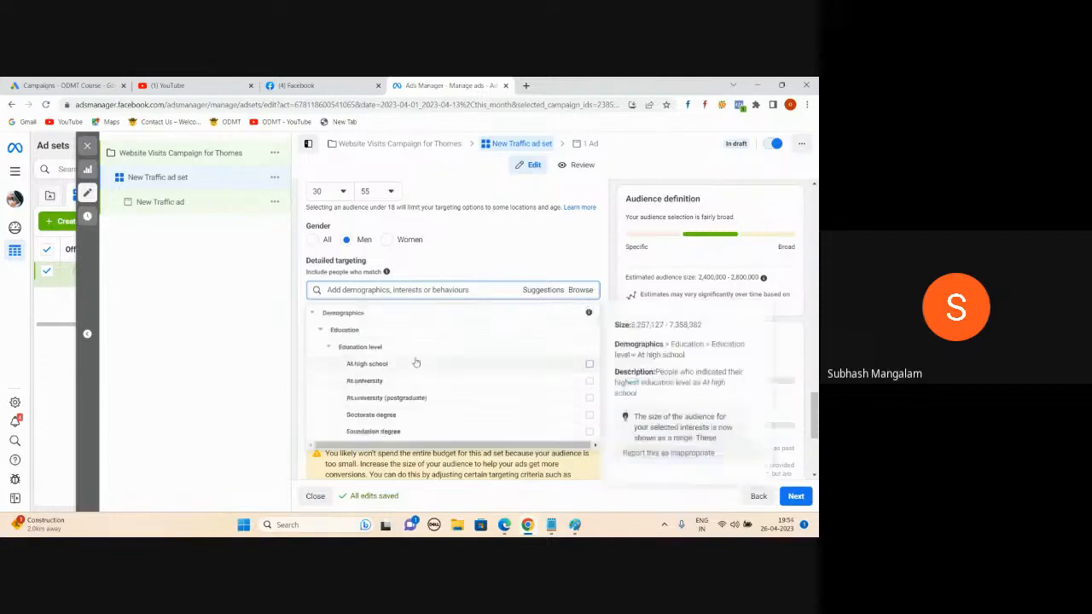
scroll(409, 356, down, 1)
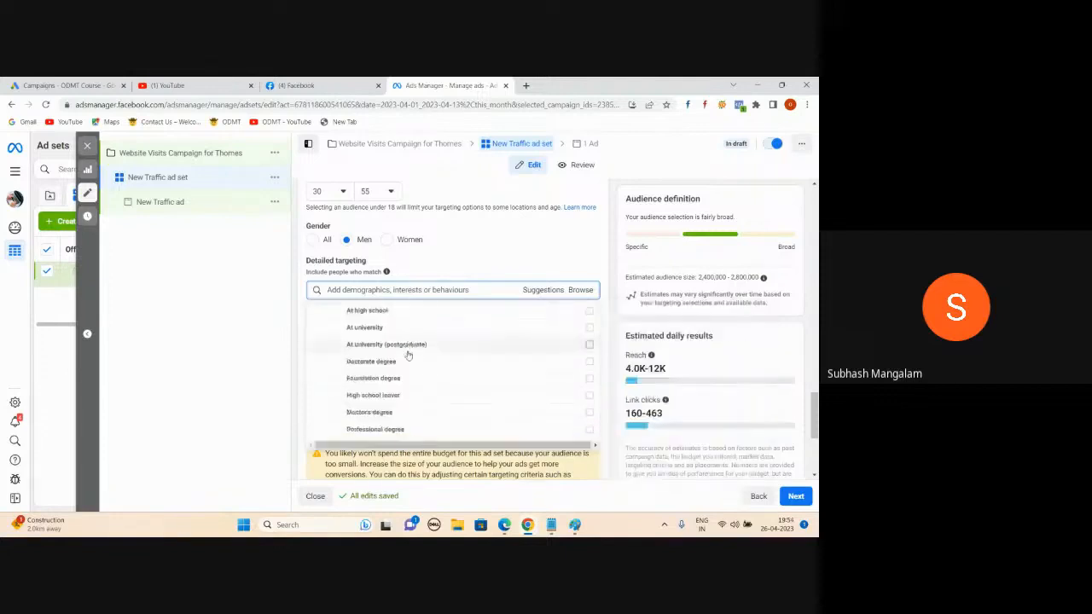
mouse_move(405, 360)
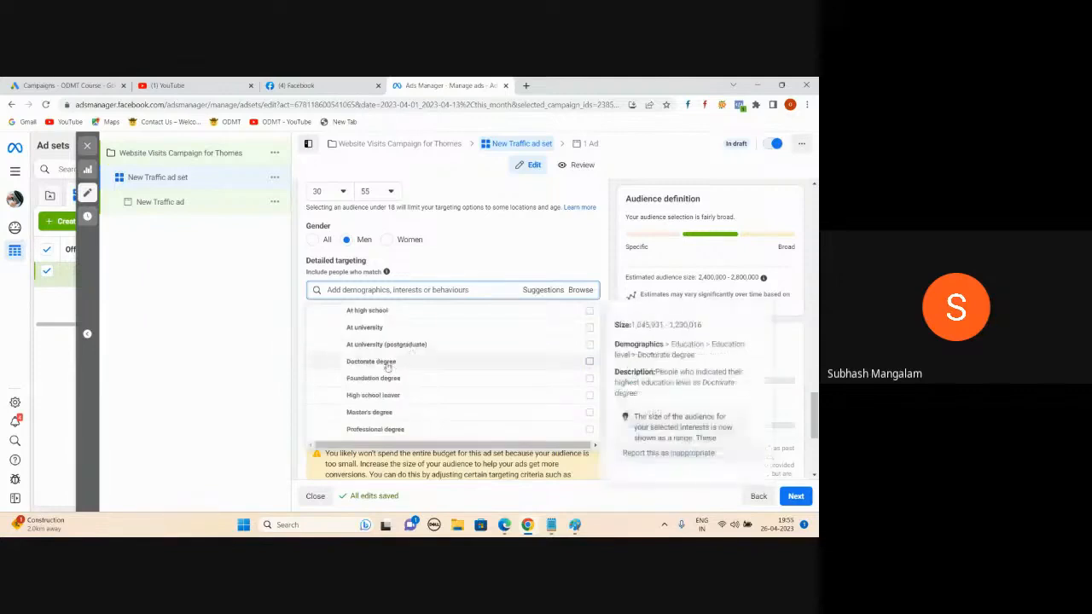
mouse_move(580, 338)
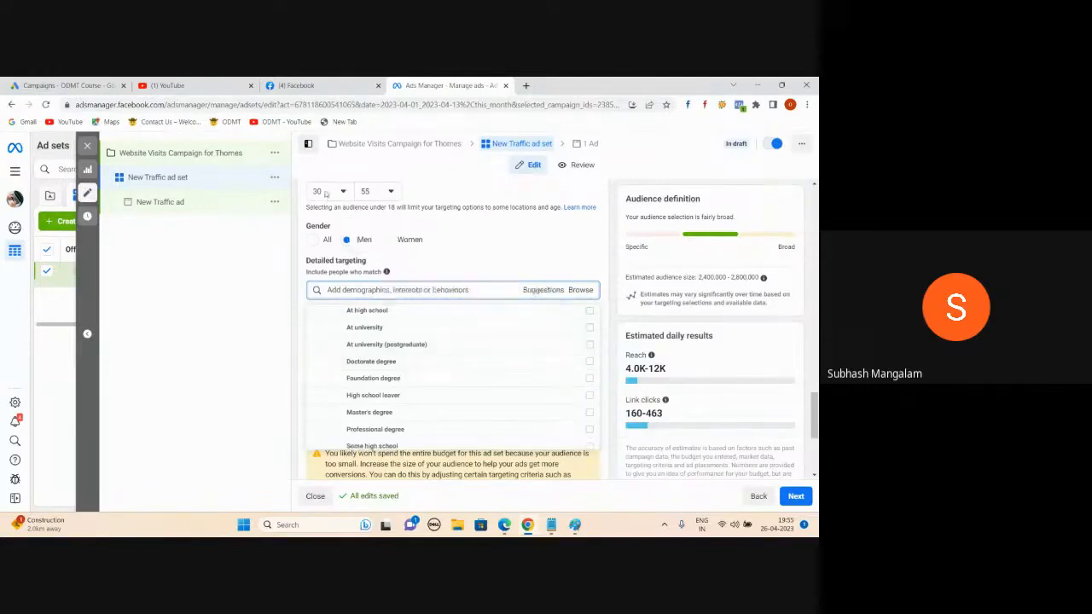
mouse_move(462, 354)
scroll(389, 365, up, 2)
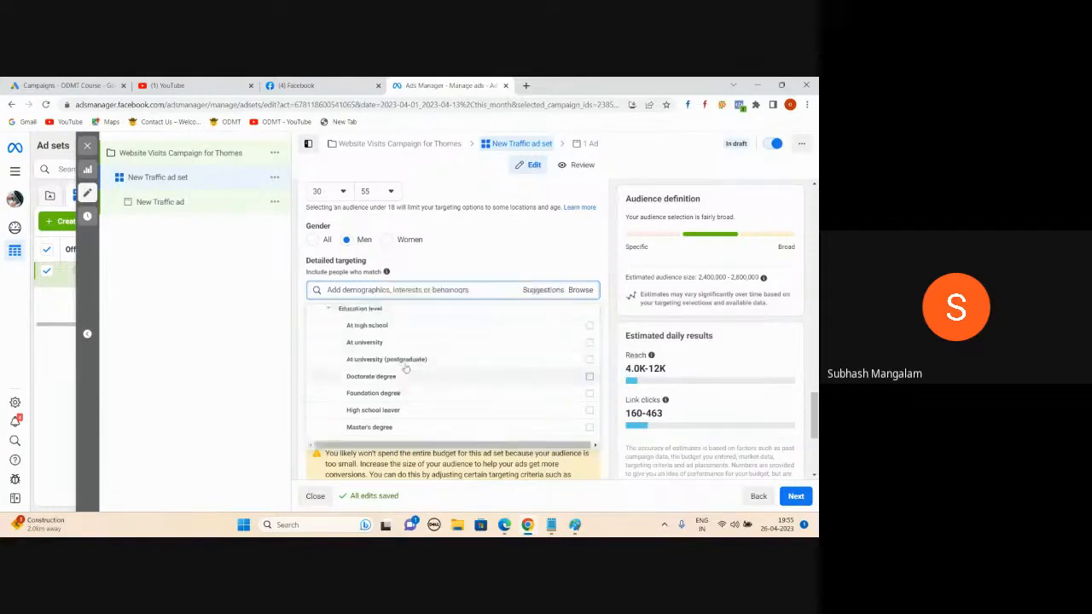
click(320, 332)
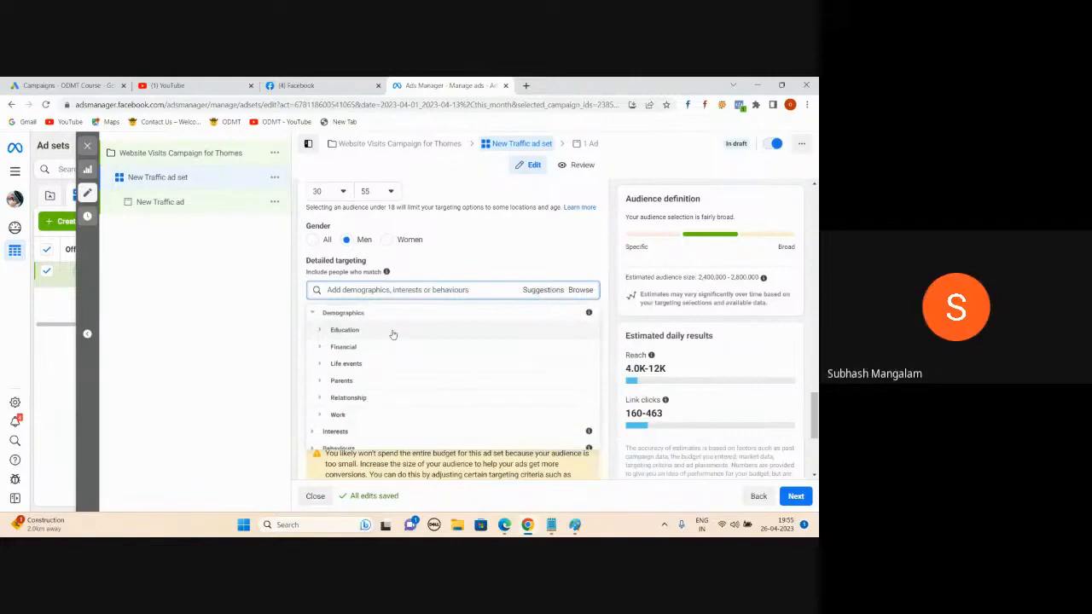
Step: Review the Parents categories, then go to Work > Employers
click(321, 383)
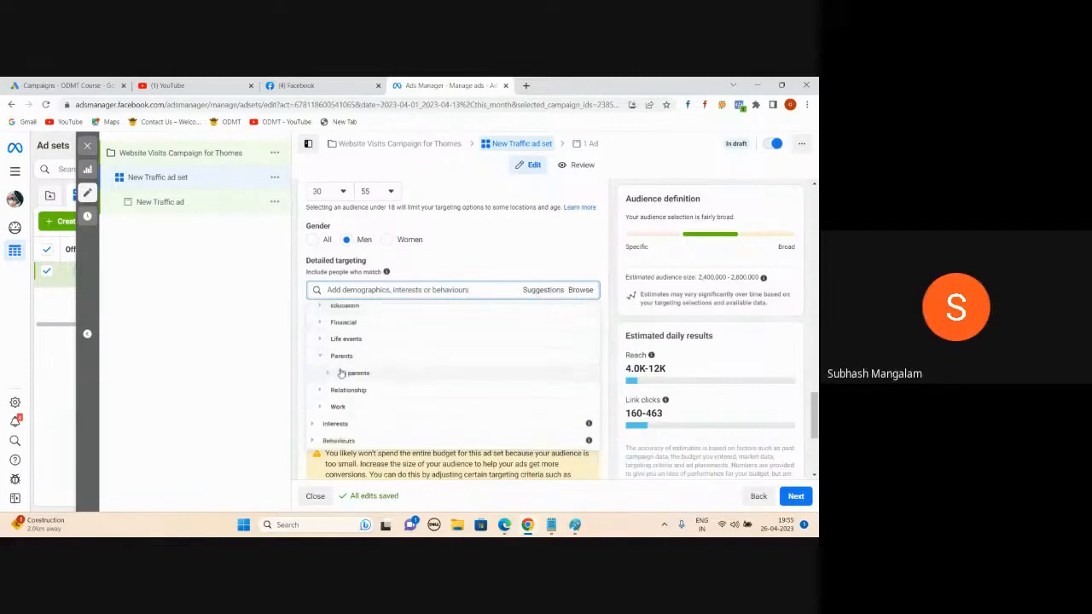
click(330, 376)
scroll(453, 324, down, 1)
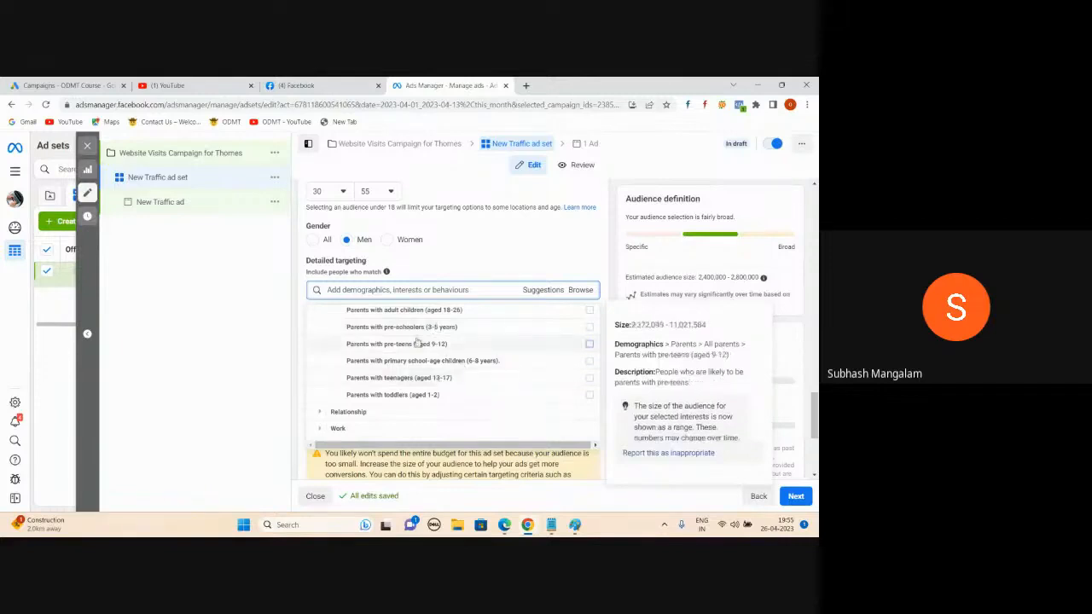
scroll(417, 343, up, 3)
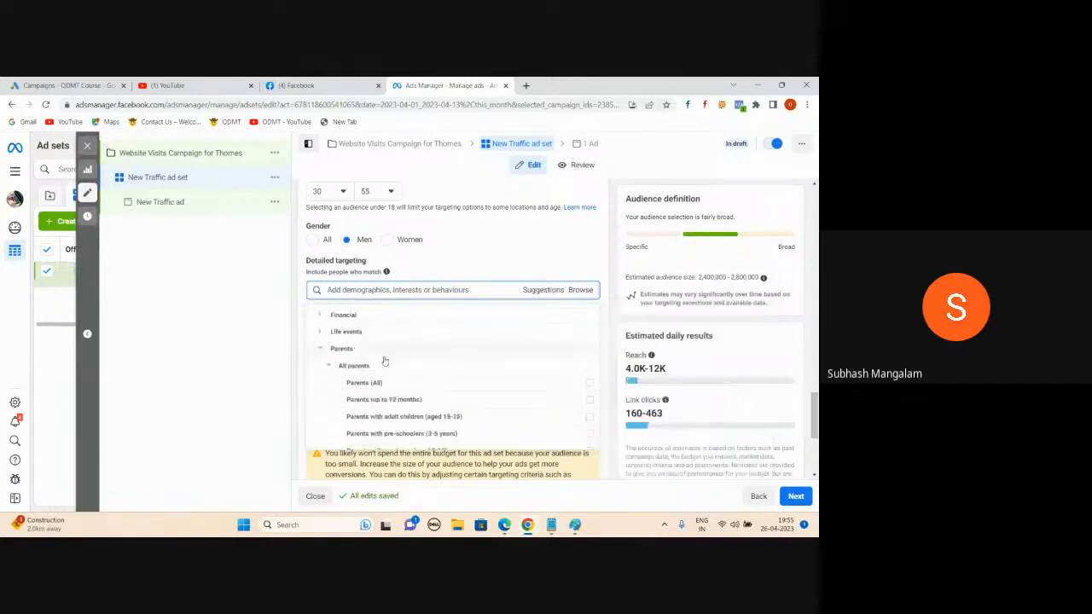
click(320, 349)
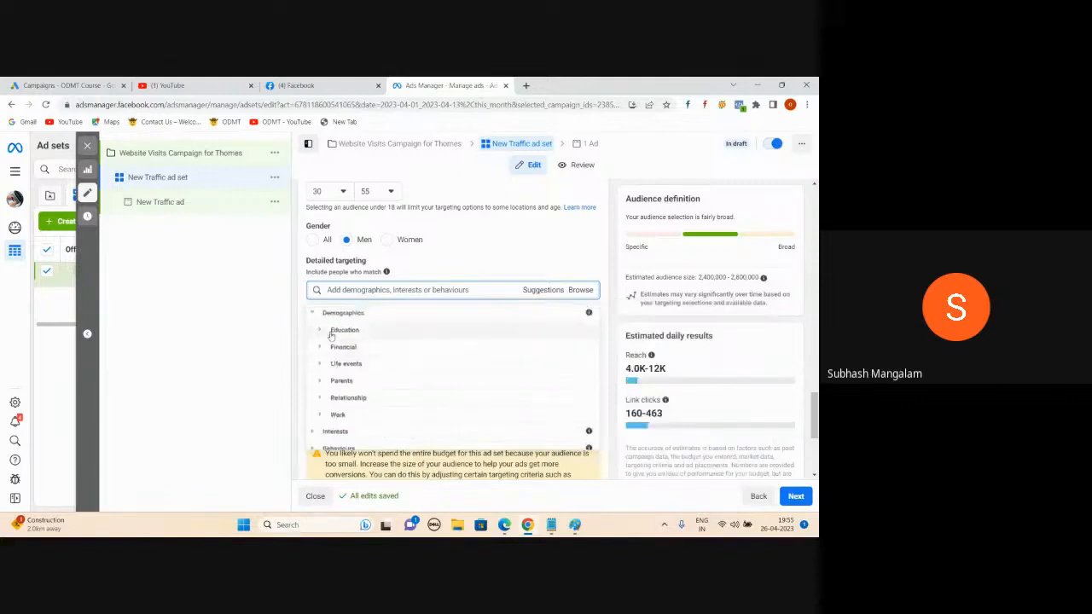
click(323, 415)
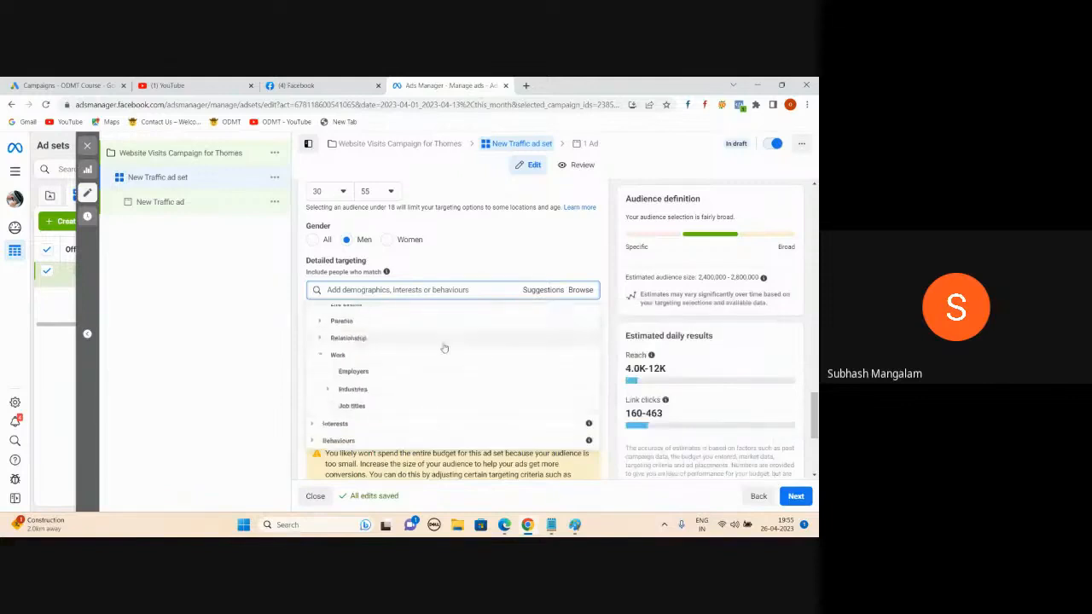
click(345, 373)
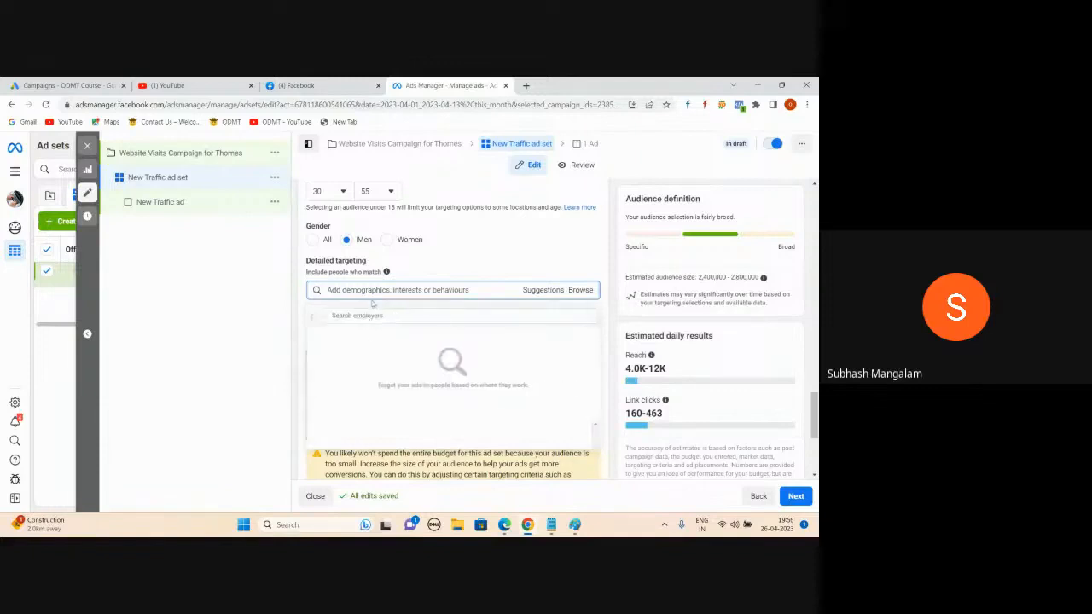
Step: Search employers for 'Infosys' and add Infosys to the detailed targeting
click(371, 314)
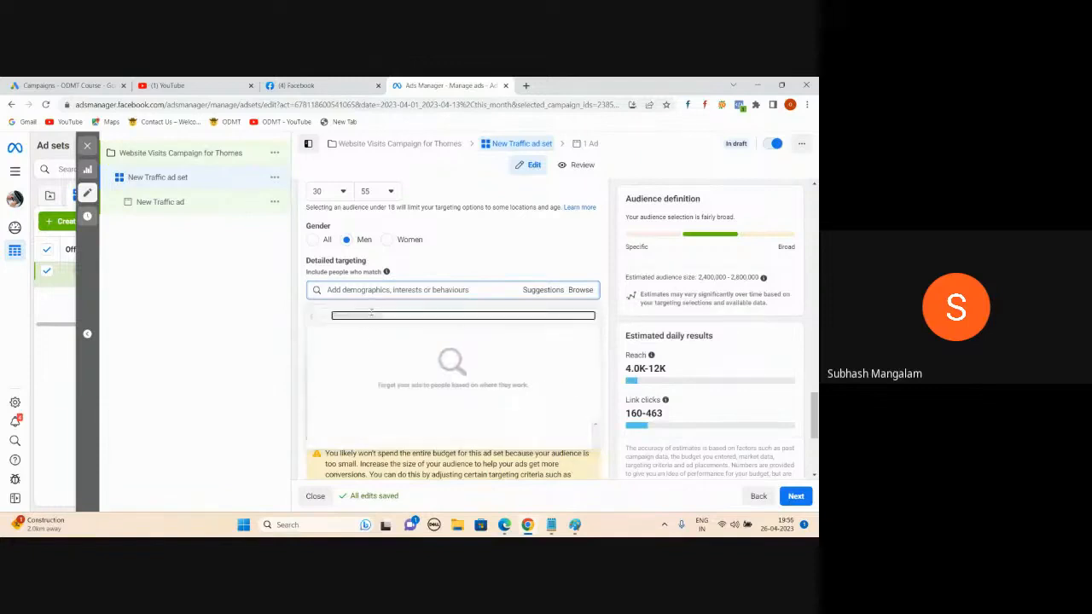
text(Infosy)
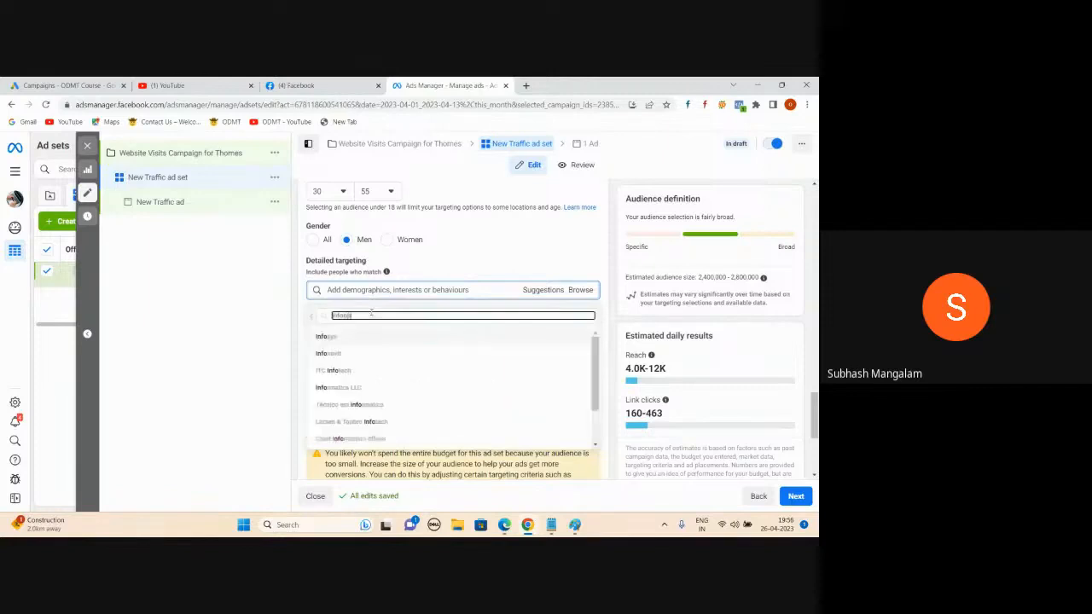
text(s)
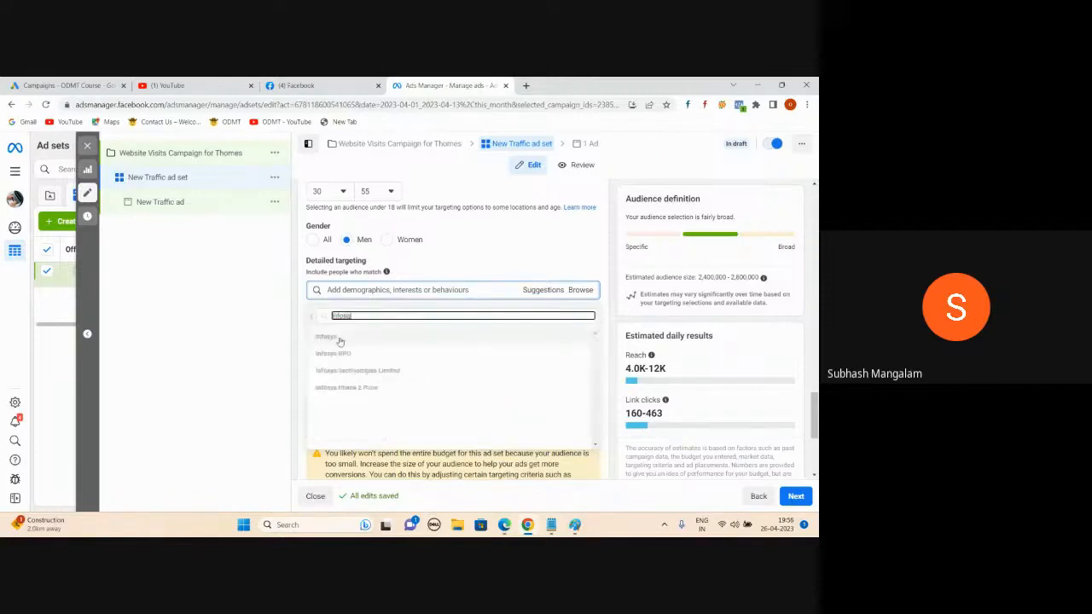
mouse_move(339, 342)
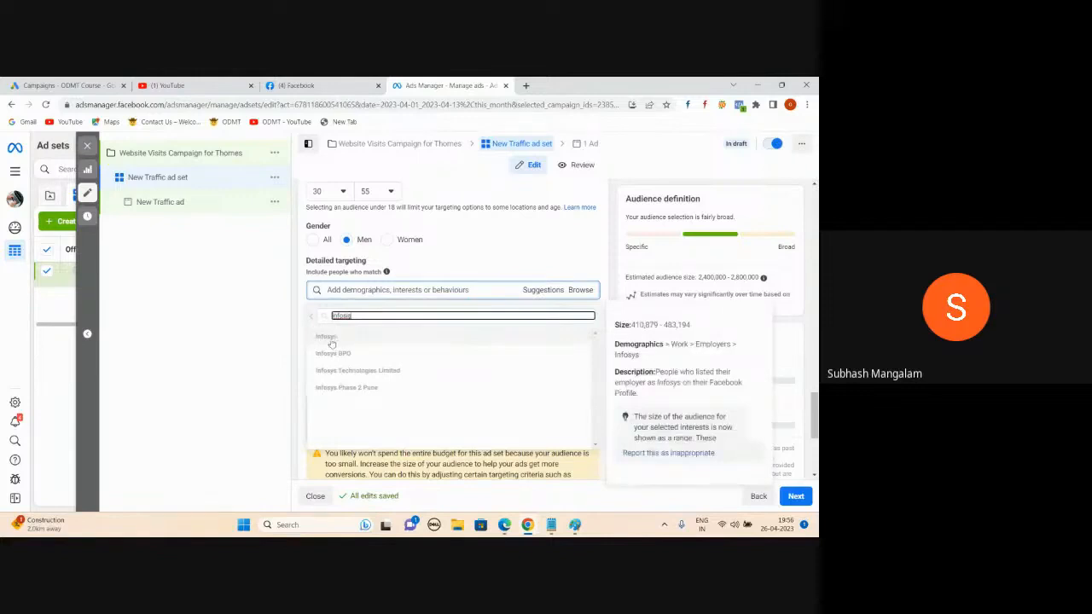
click(332, 343)
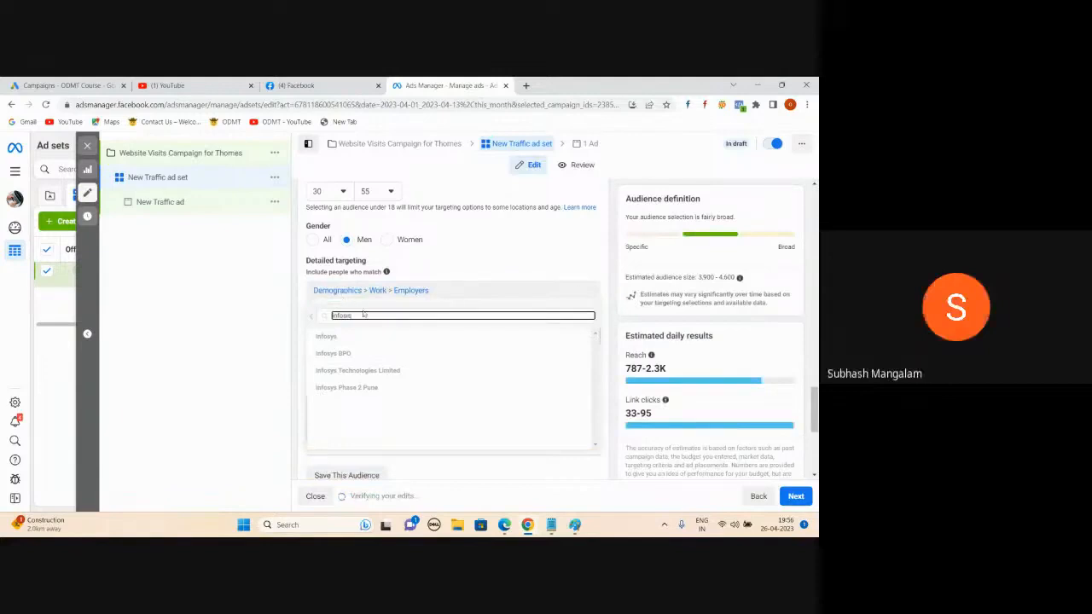
click(270, 345)
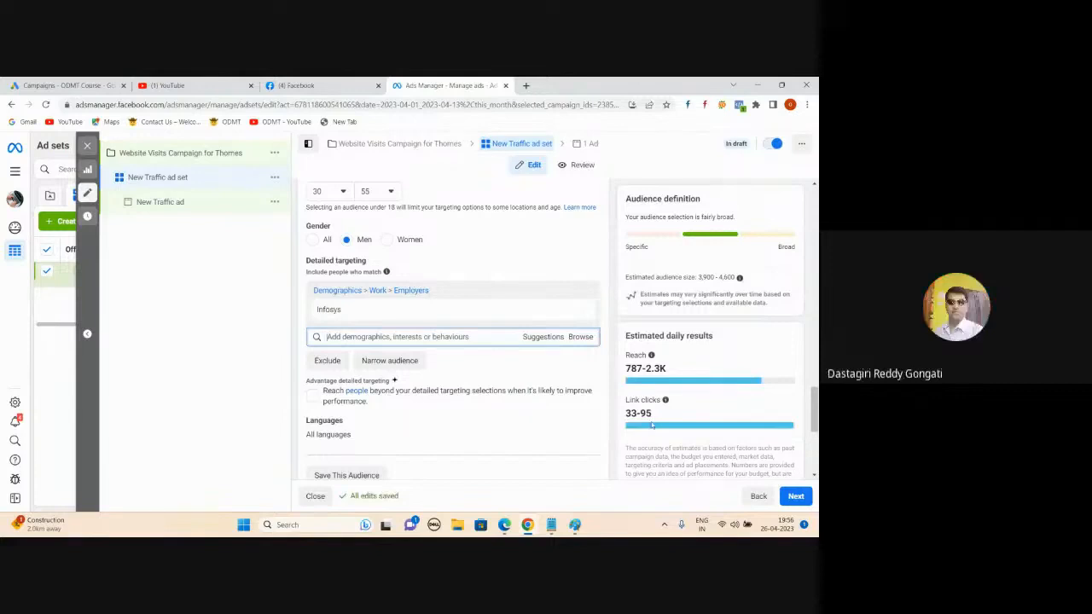
Step: Add suggested employers Accenture, Tech Mahindra, Capgemini, TCS, HCLTech, Oracle and HP
click(543, 338)
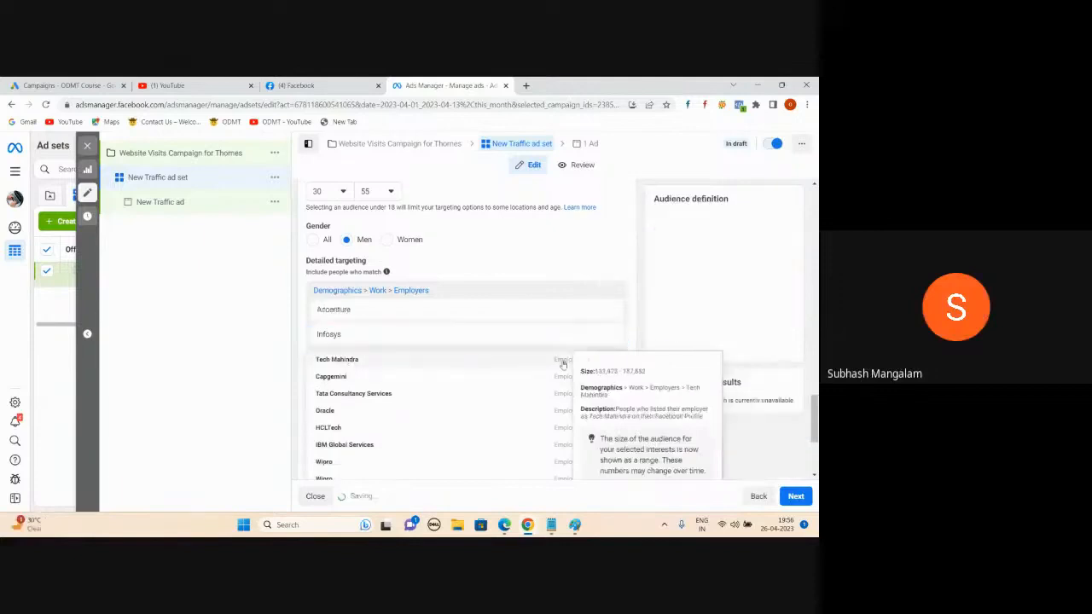
click(563, 362)
click(561, 385)
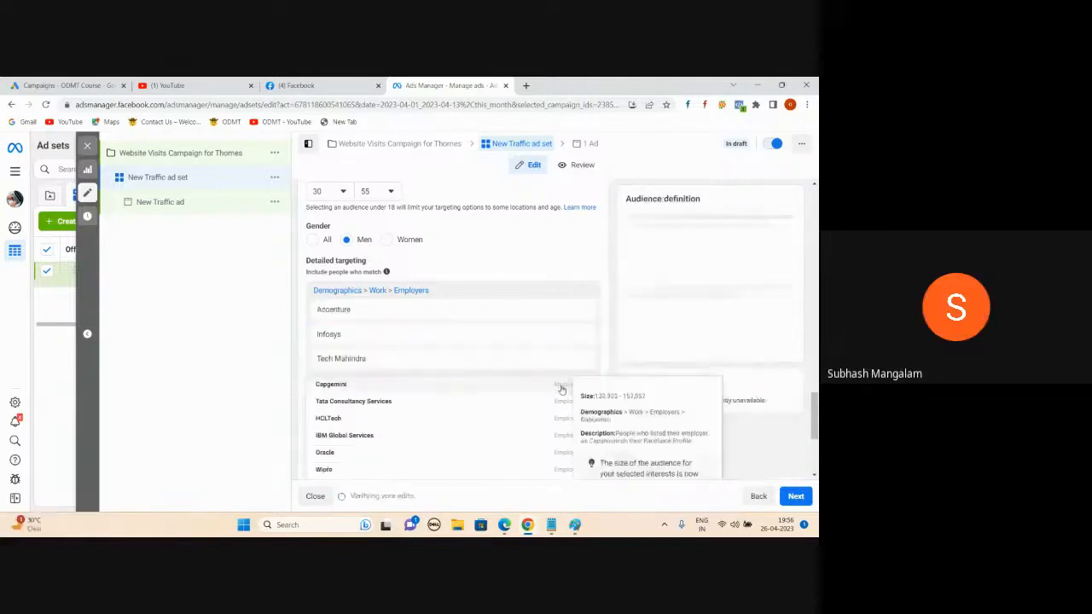
click(559, 410)
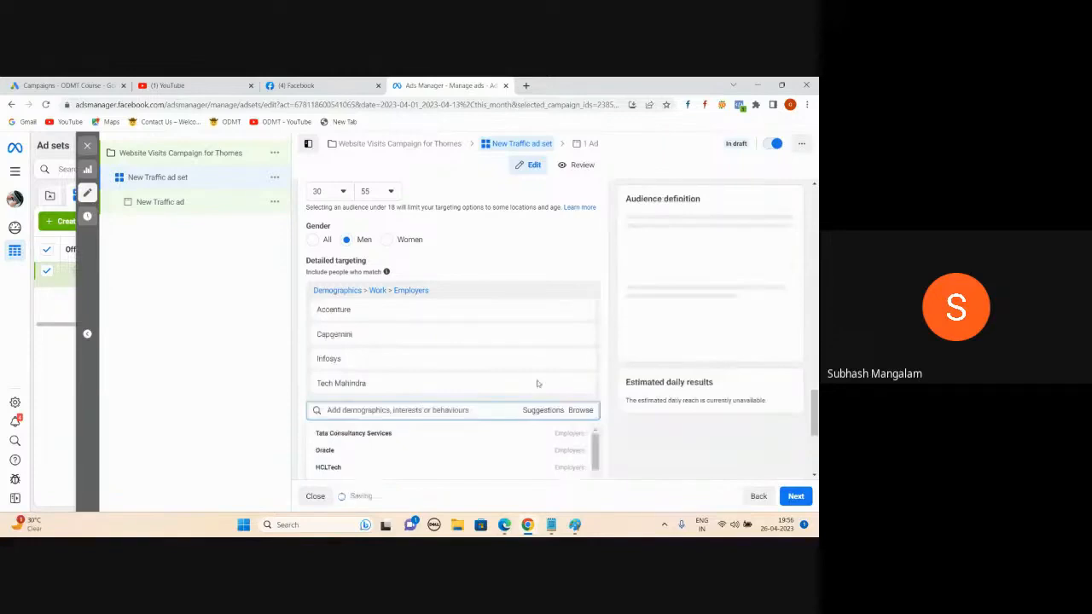
scroll(527, 346, down, 1)
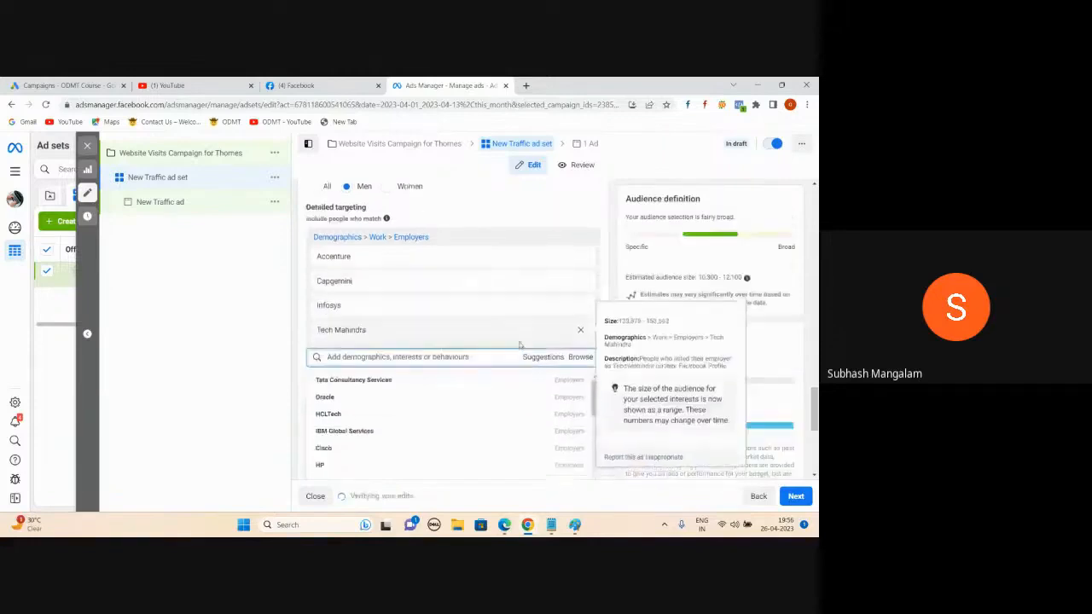
click(559, 387)
click(555, 421)
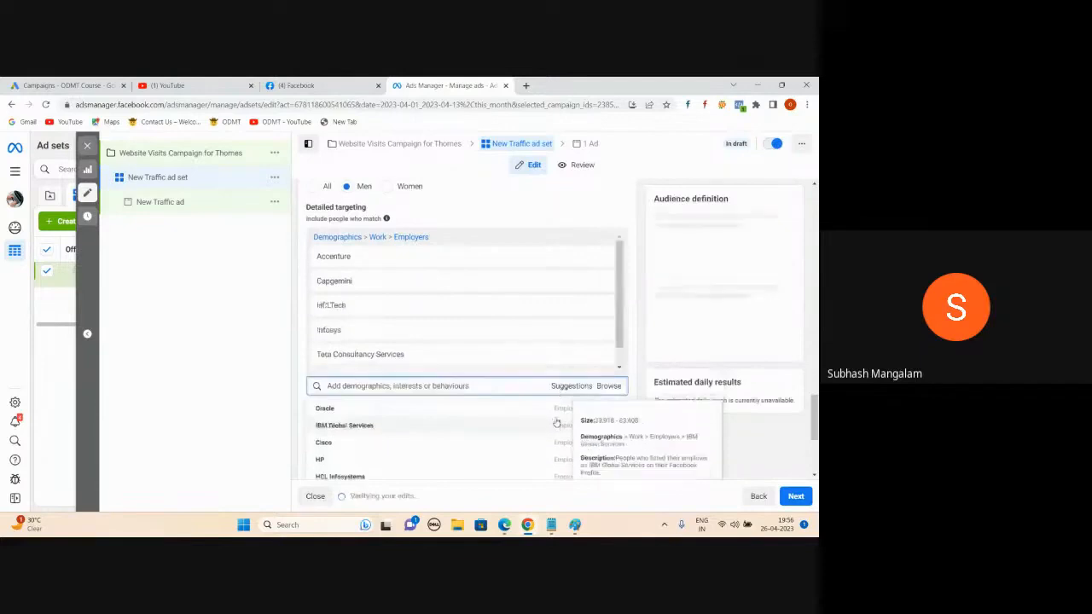
click(556, 410)
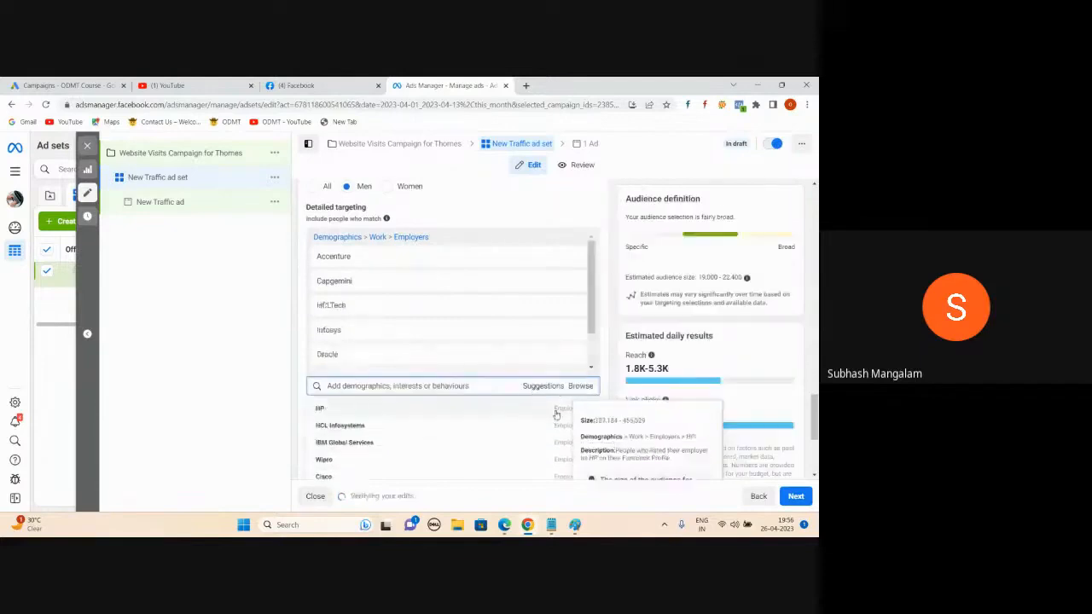
click(557, 412)
click(255, 314)
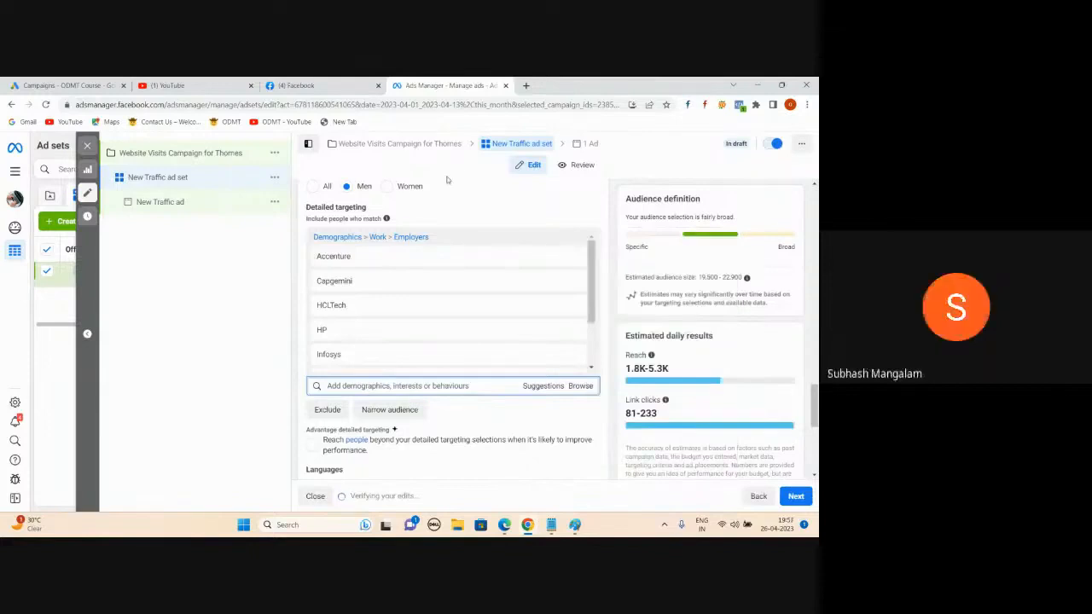
Step: Add HCL Infosystems, IBM Global Services, Amazon India, Infosys Technologies Limited and TCS employers
click(529, 385)
scroll(427, 401, down, 1)
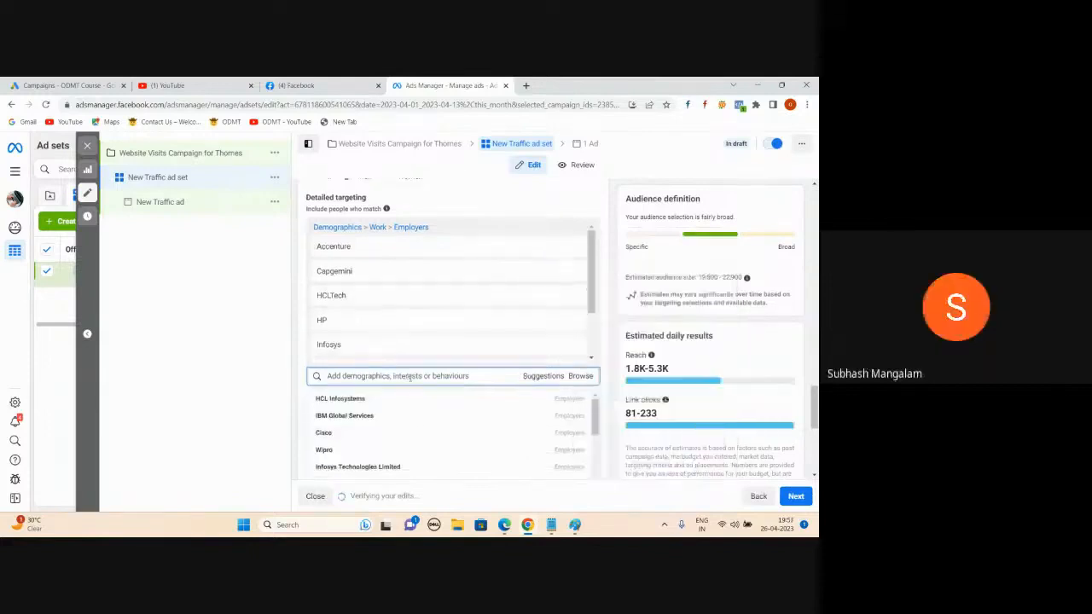
click(558, 357)
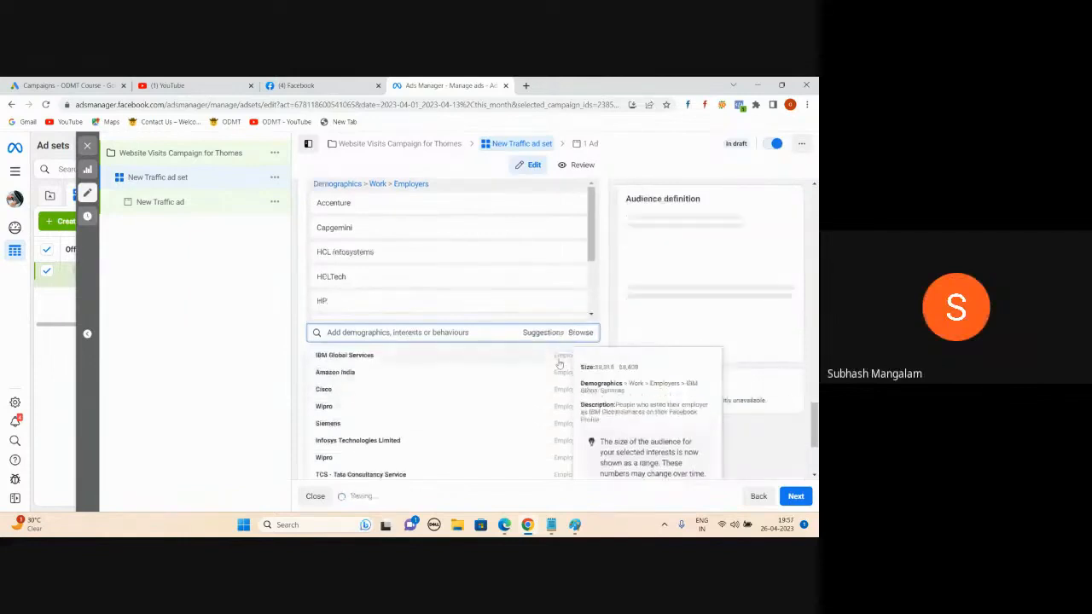
click(560, 358)
click(561, 360)
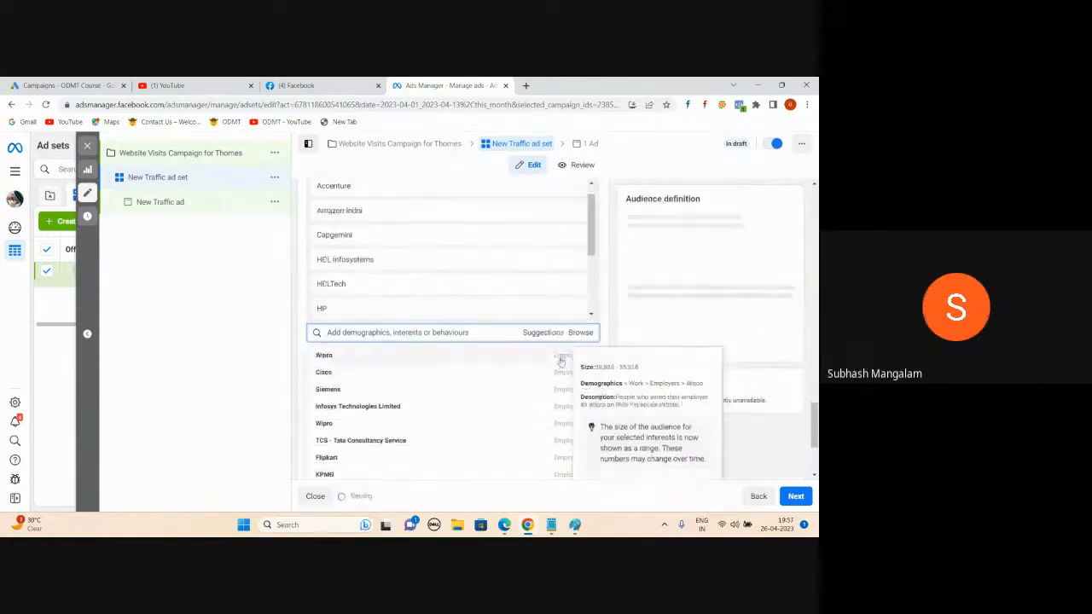
click(560, 360)
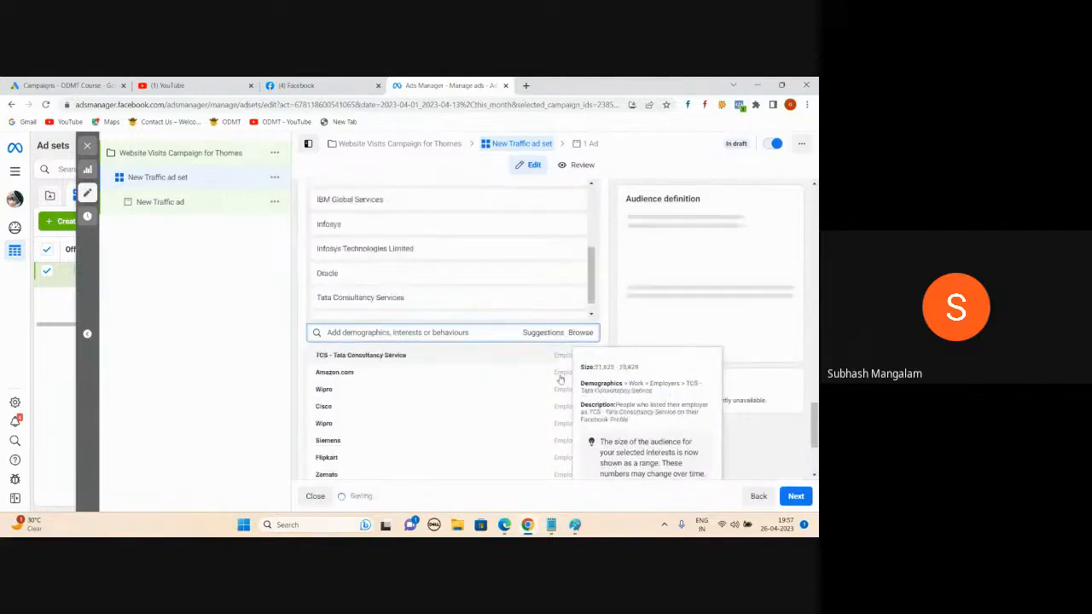
click(559, 361)
click(256, 287)
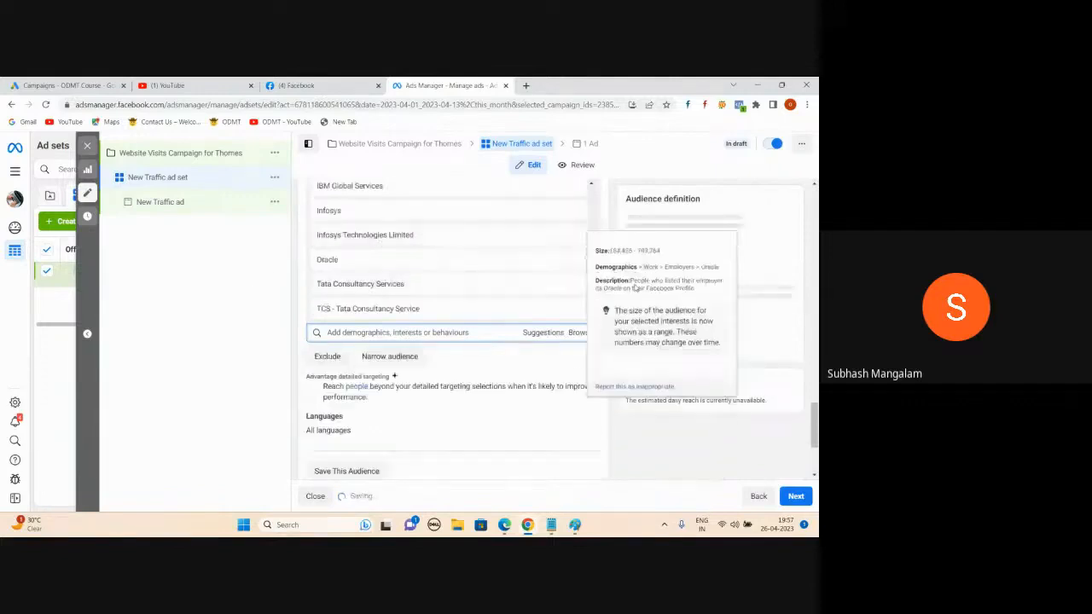
scroll(478, 375, up, 2)
scroll(485, 351, up, 1)
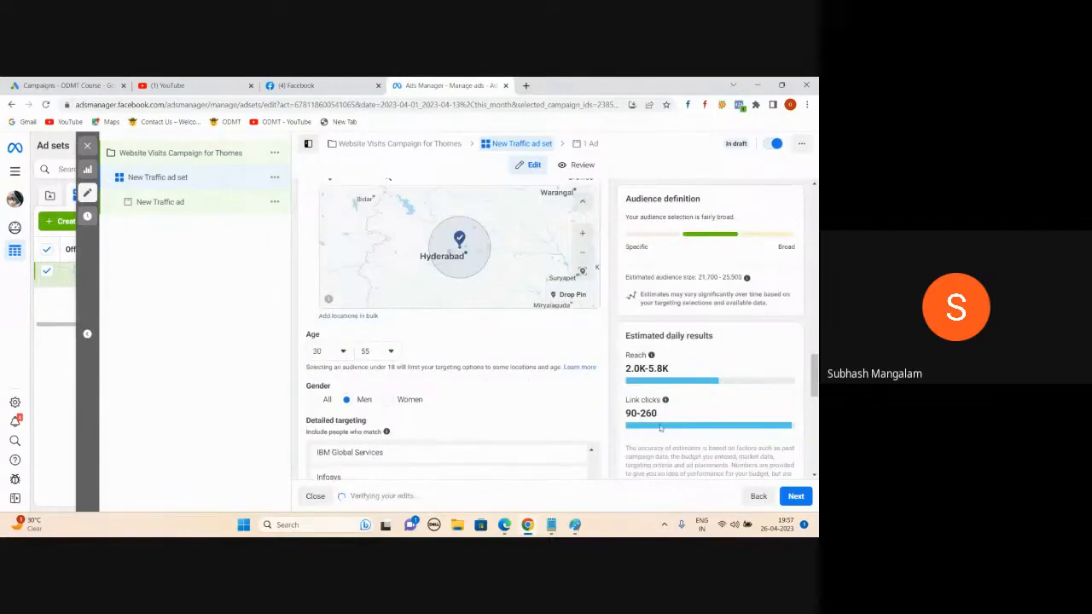
scroll(580, 385, down, 1)
click(504, 525)
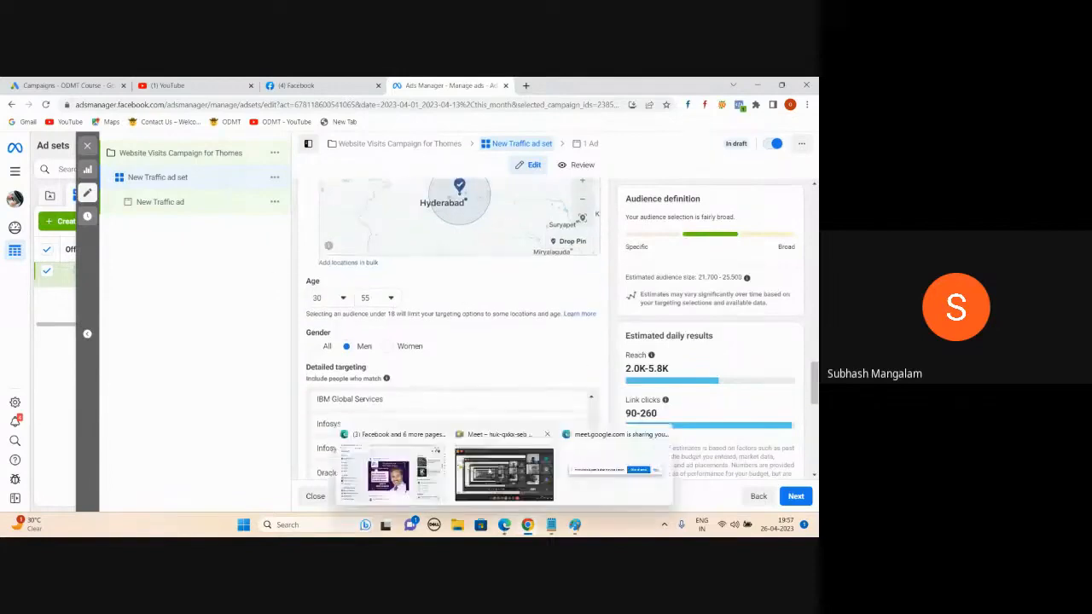
click(489, 471)
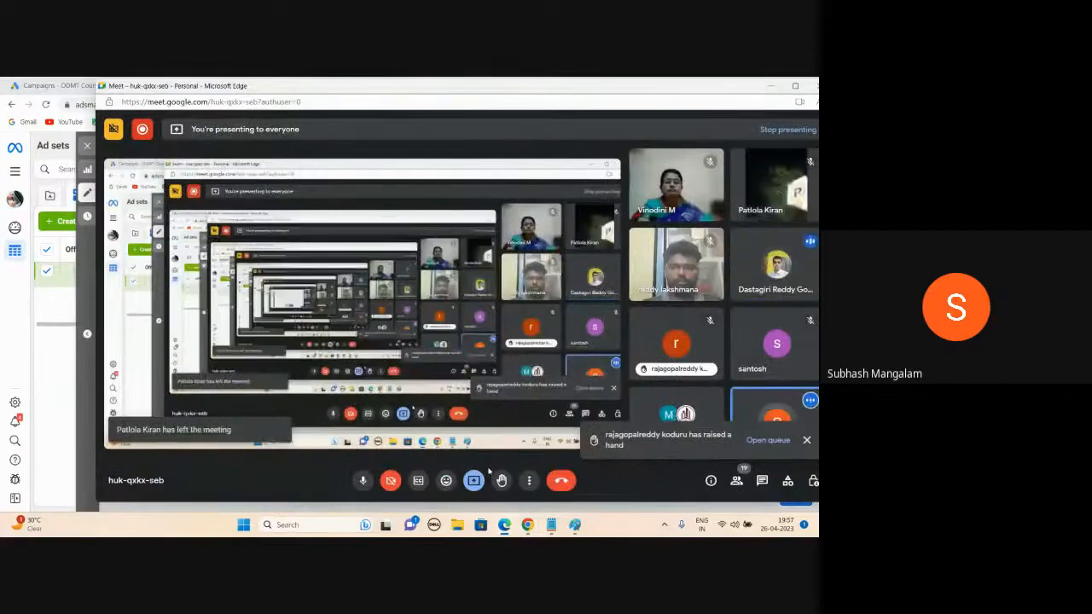
click(770, 88)
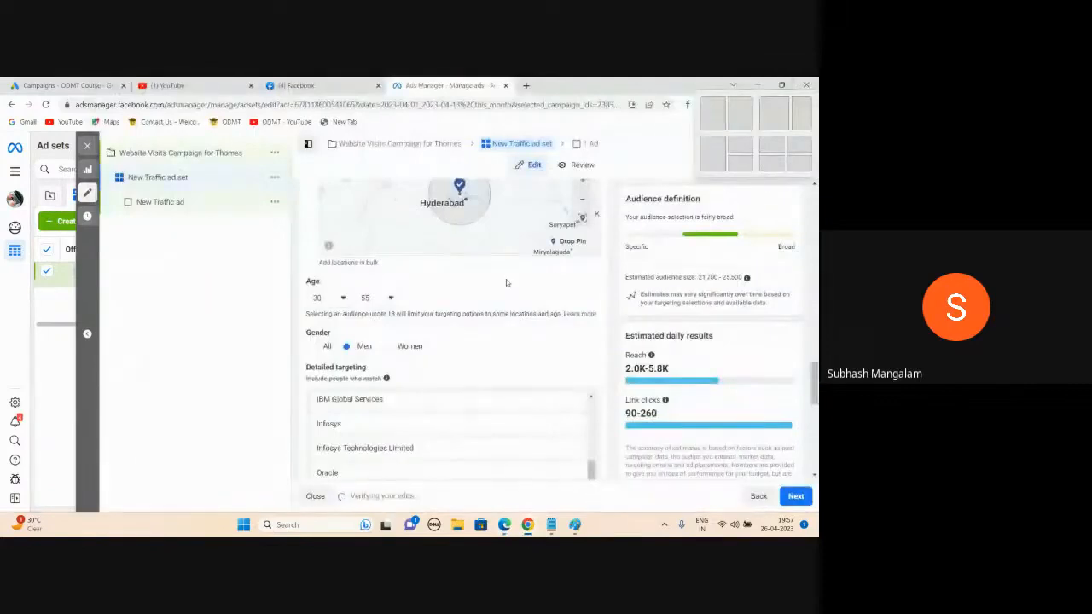
Step: Remove the entire employers list from the detailed targeting
scroll(506, 279, down, 2)
scroll(465, 318, up, 3)
scroll(435, 254, up, 2)
scroll(435, 254, down, 2)
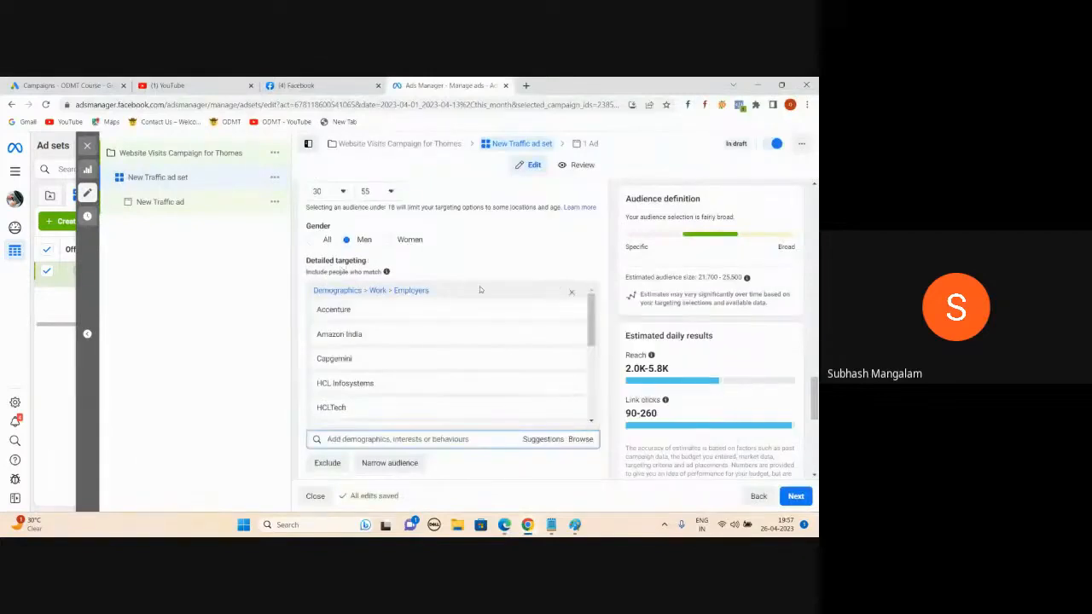
click(574, 292)
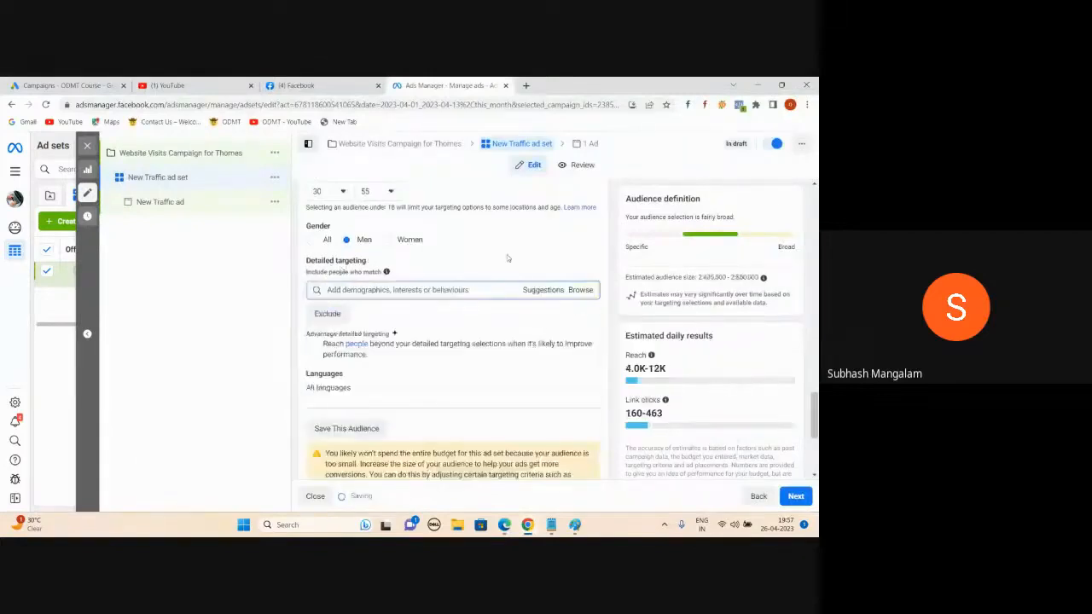
scroll(508, 259, up, 3)
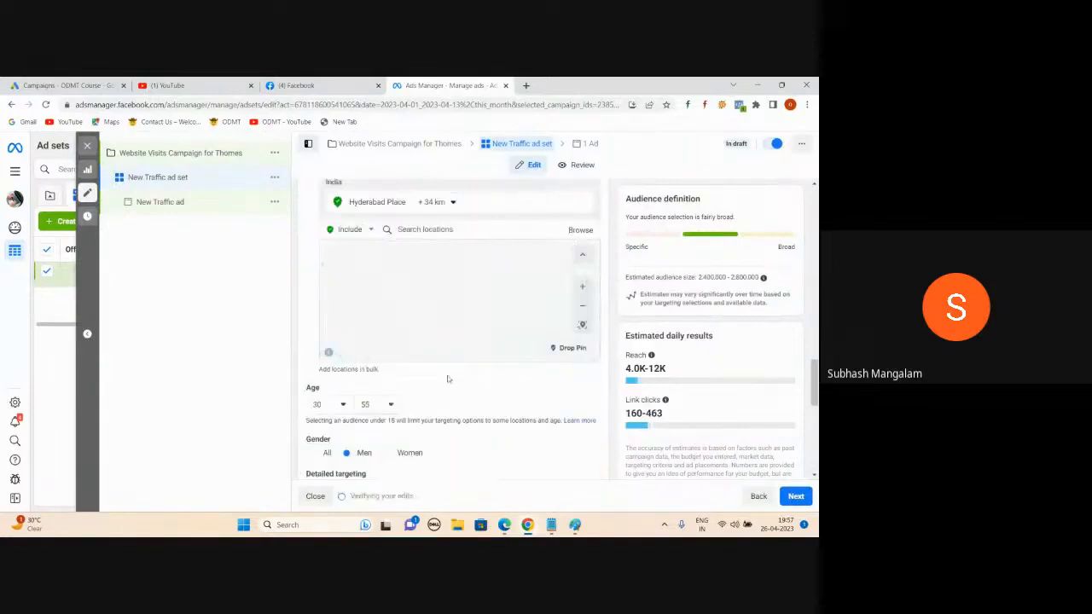
scroll(364, 346, down, 3)
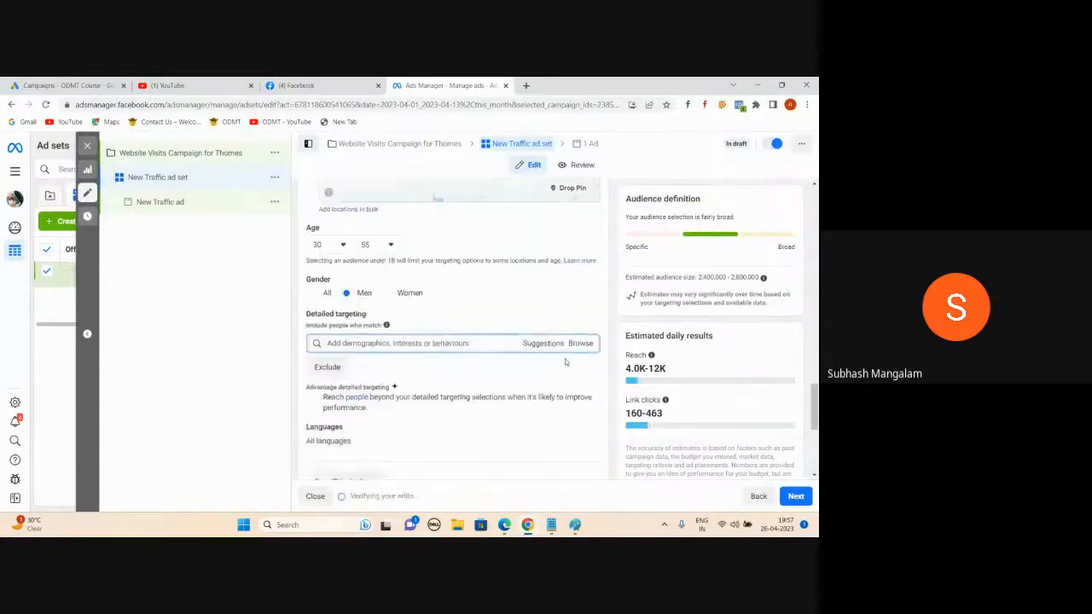
Step: Re-add Infosys via Demographics > Work > Employers, plus another suggested employer
click(581, 344)
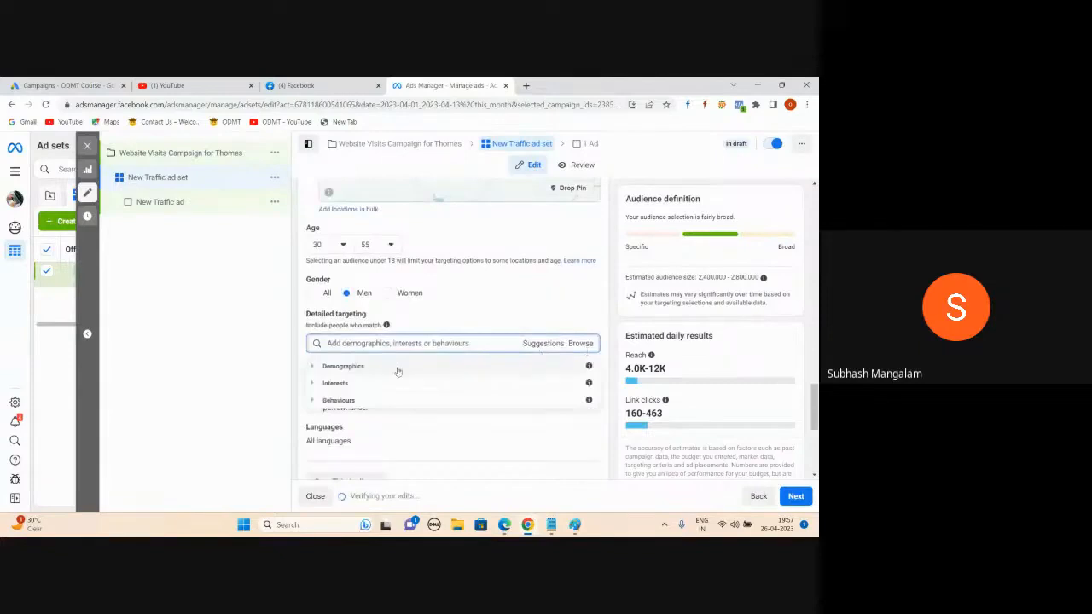
click(314, 367)
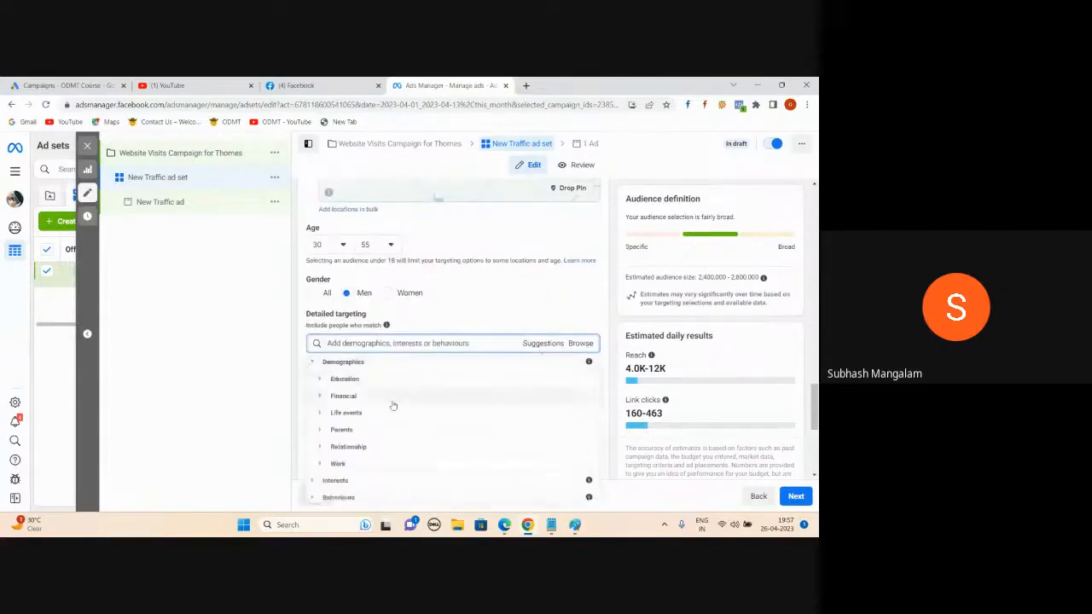
click(319, 461)
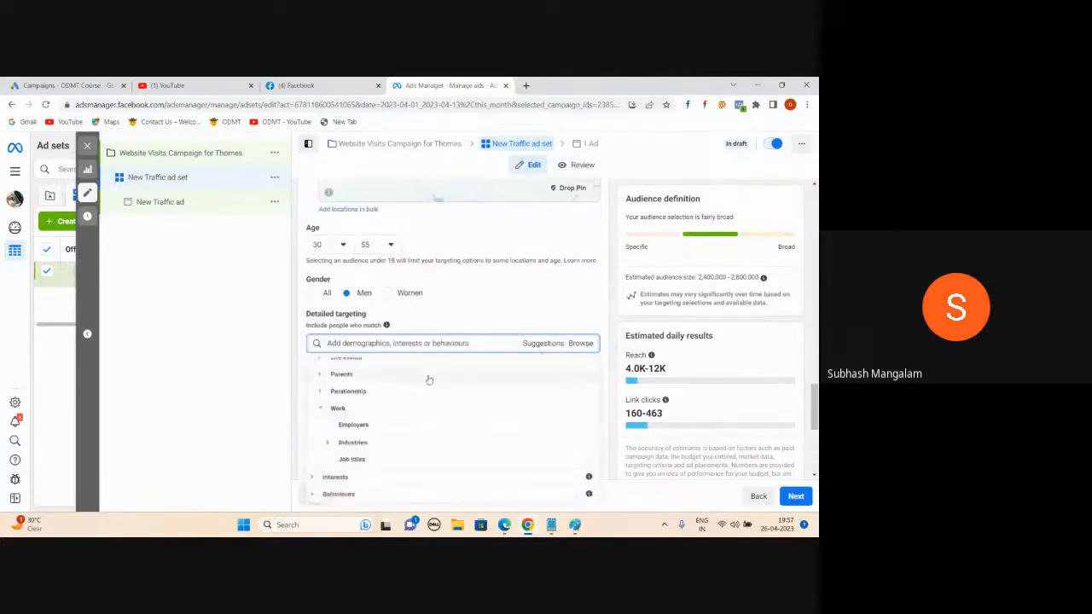
click(371, 424)
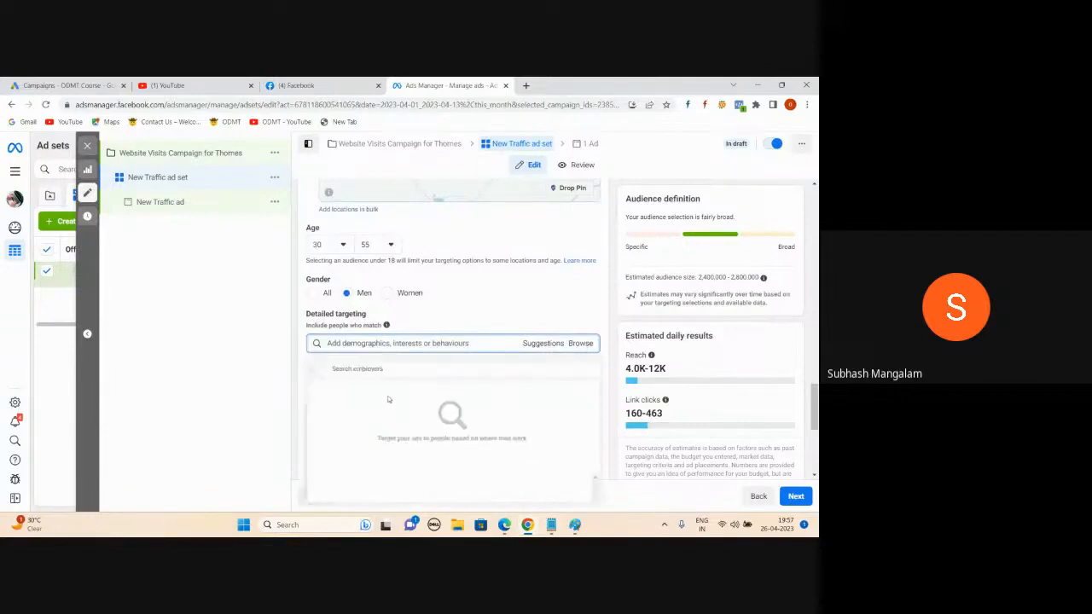
click(369, 370)
text(infosys)
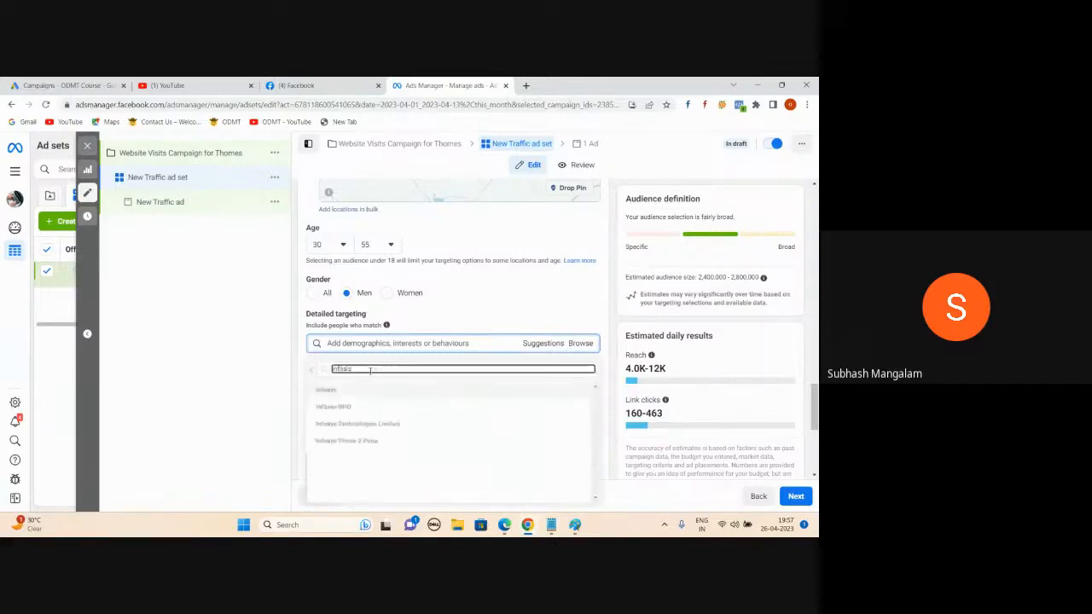
click(332, 393)
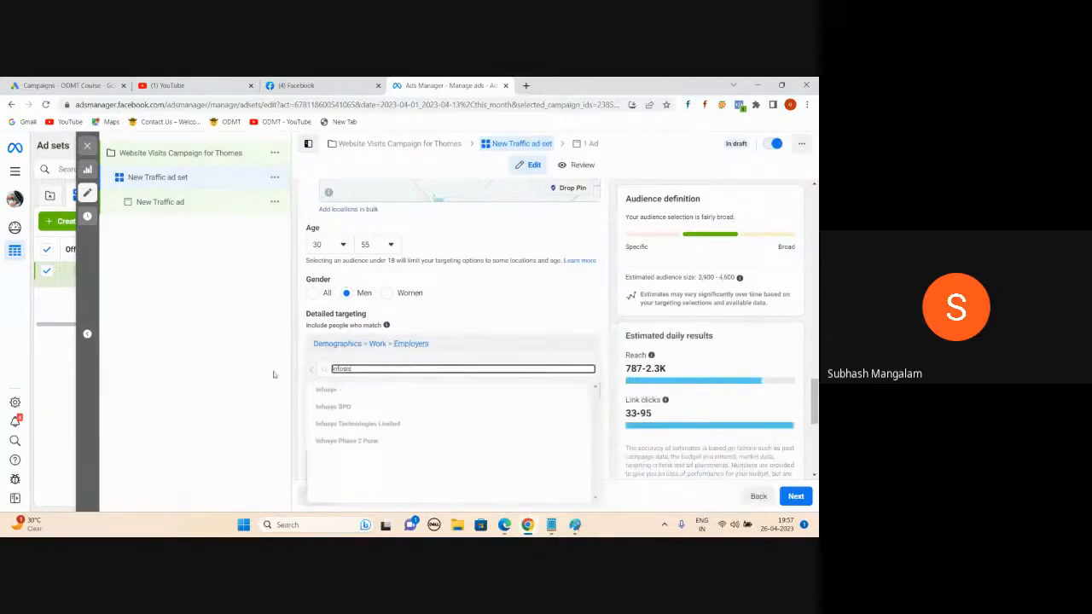
click(209, 352)
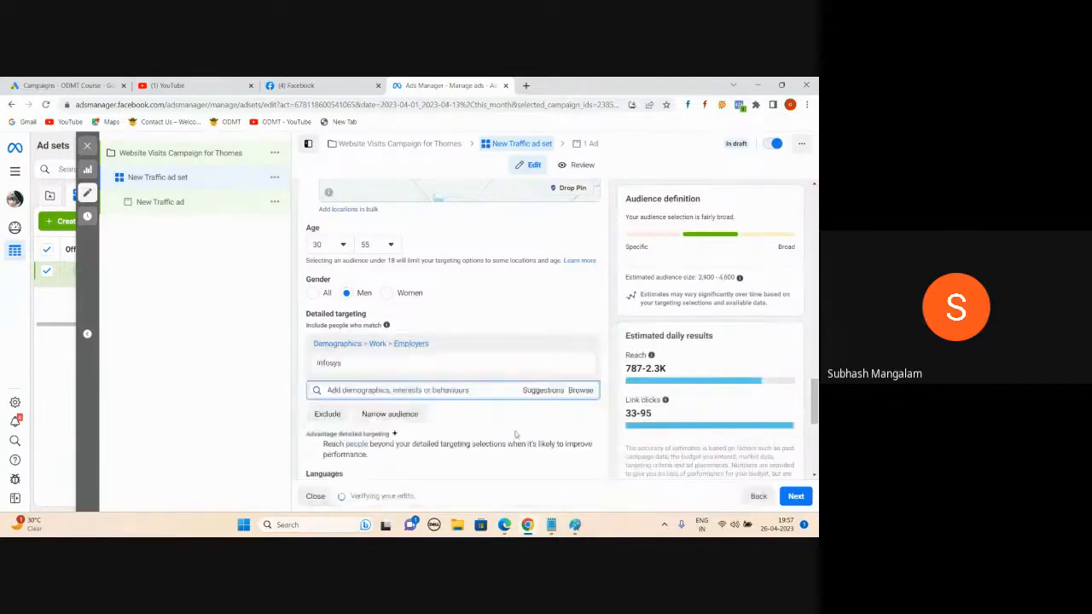
click(535, 395)
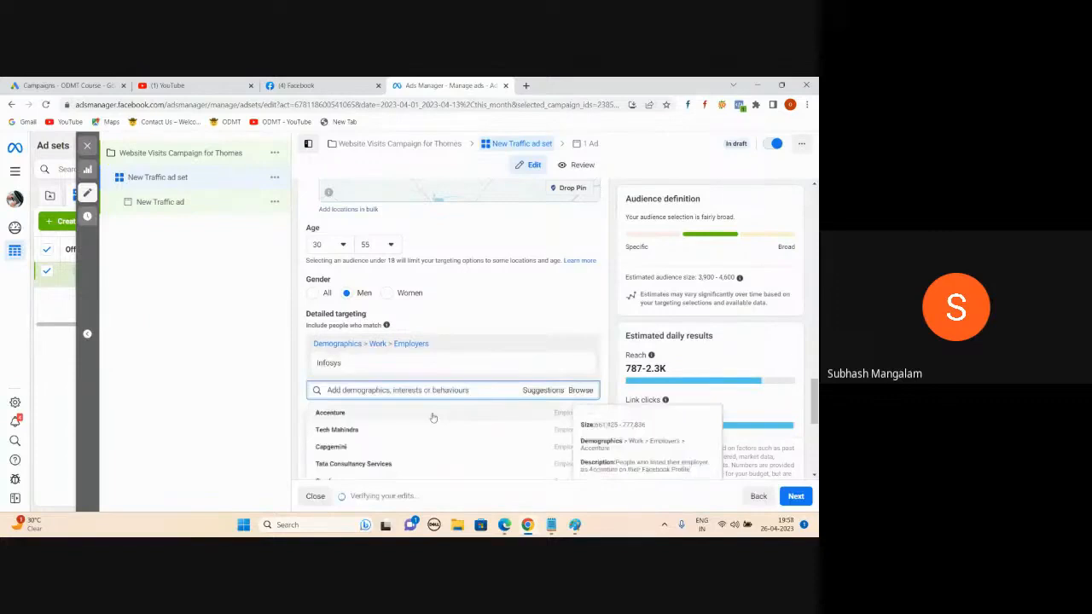
scroll(393, 461, down, 3)
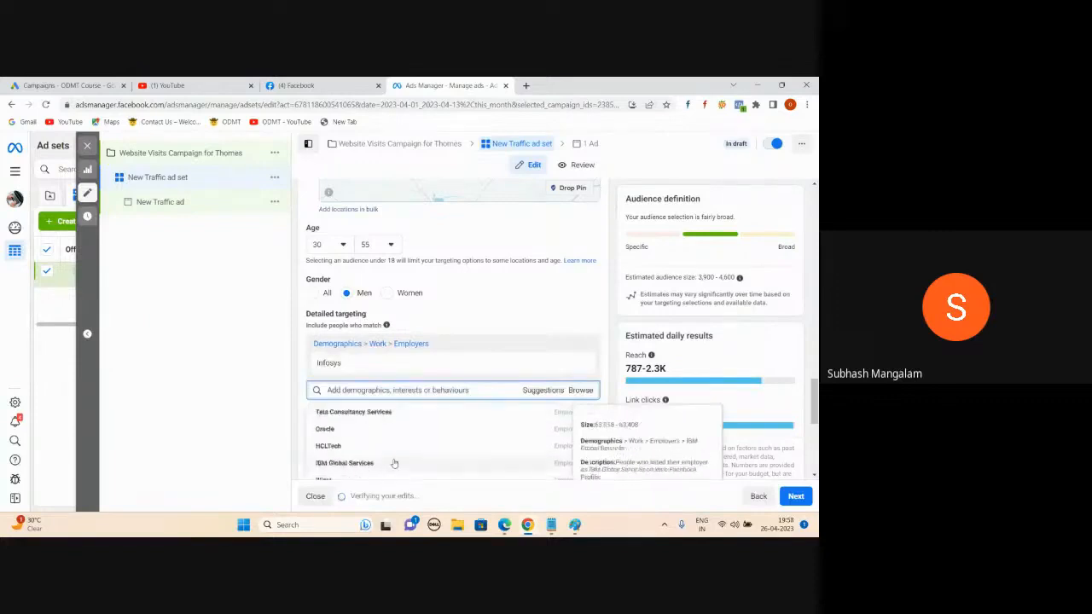
click(559, 417)
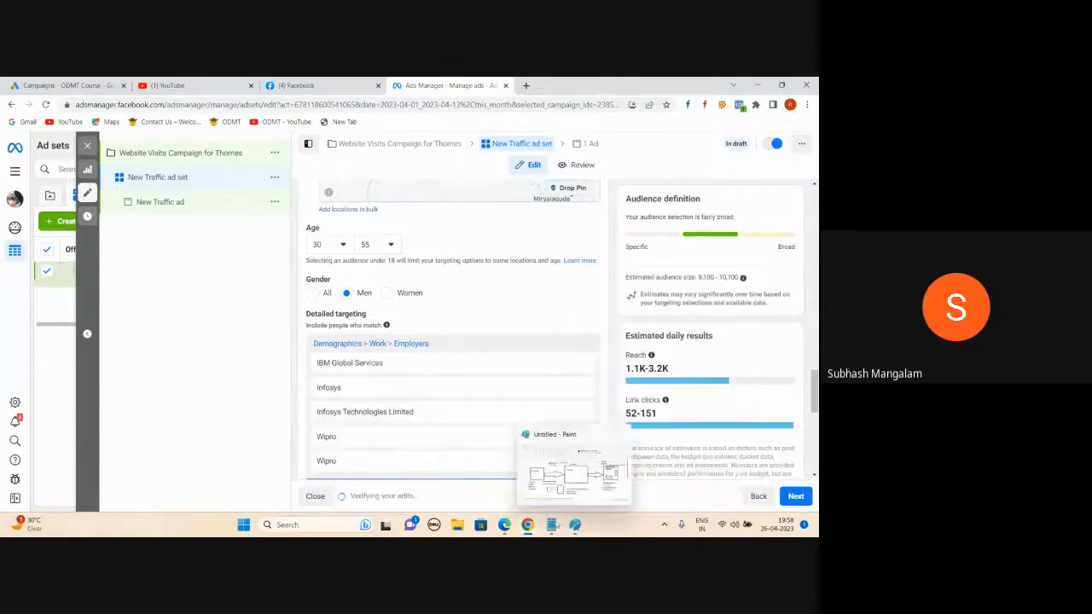
click(551, 524)
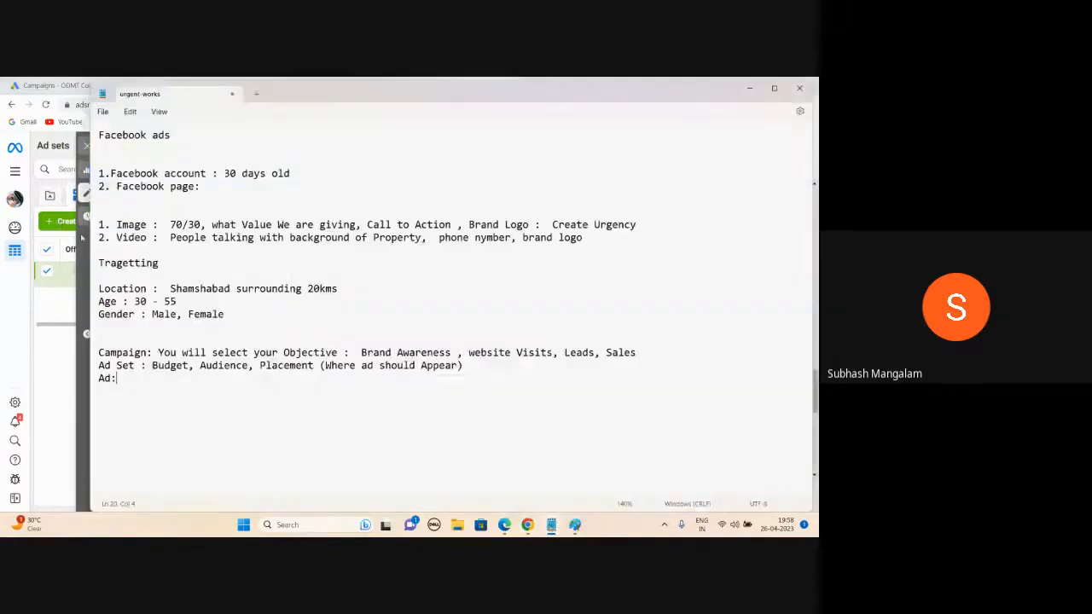
Step: Review the Location, Age and Gender lines in the notes, then minimize Notepad
drag(238, 318, 95, 288)
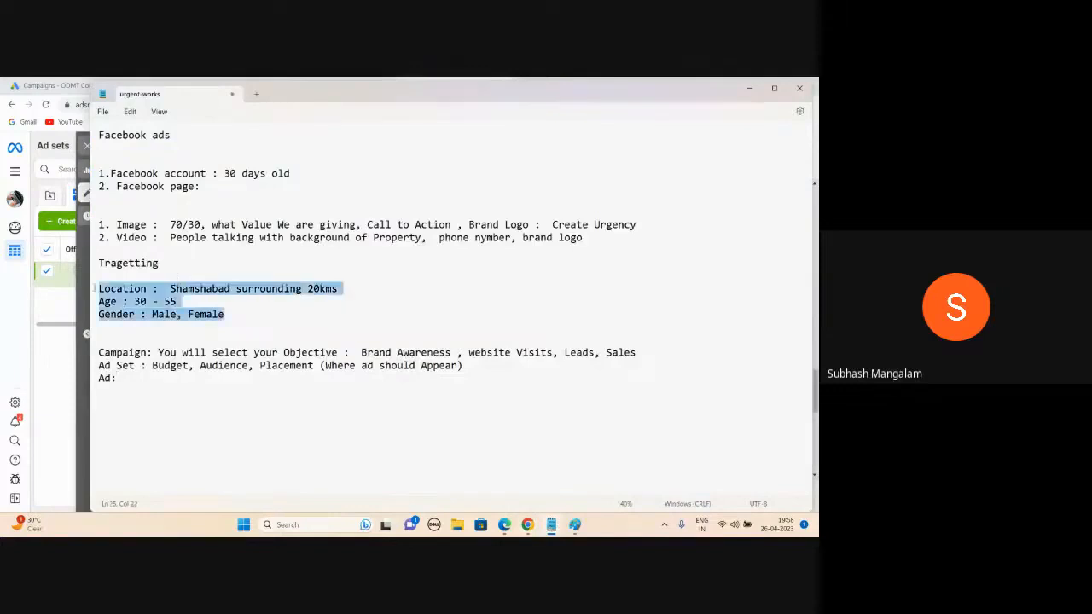
click(236, 305)
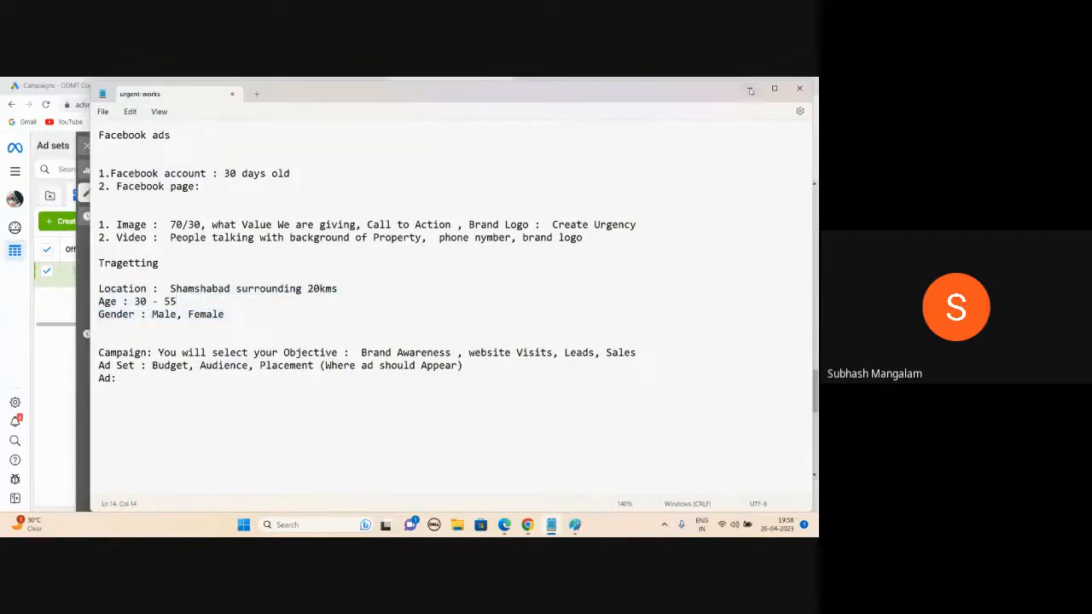
click(751, 89)
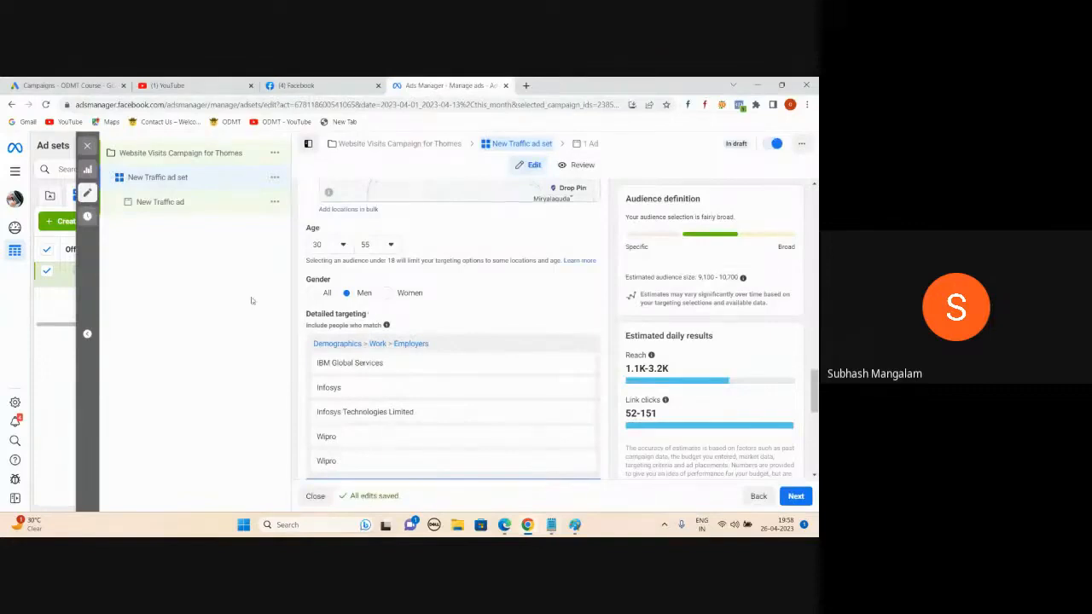
Step: Switch to Manual placements, excluding Audience Network and Messenger while keeping Instagram
scroll(384, 412, down, 2)
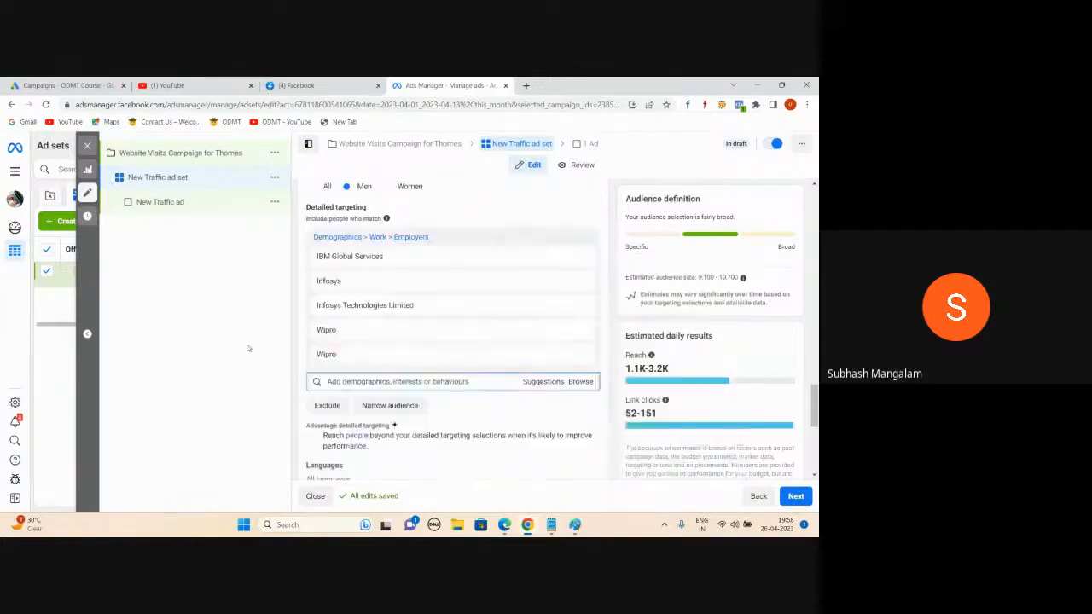
scroll(486, 388, down, 5)
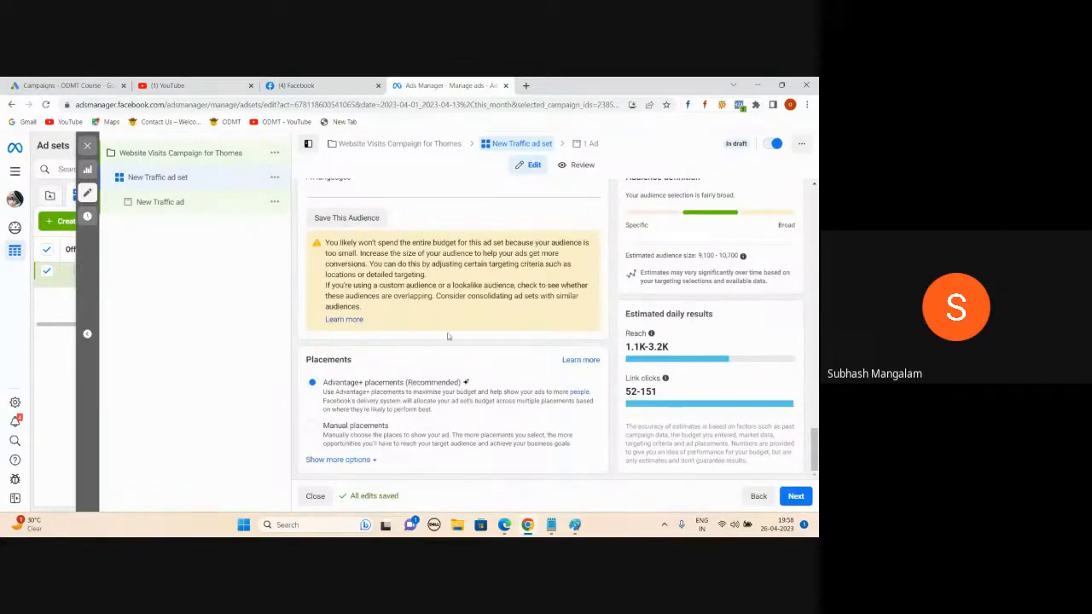
click(311, 429)
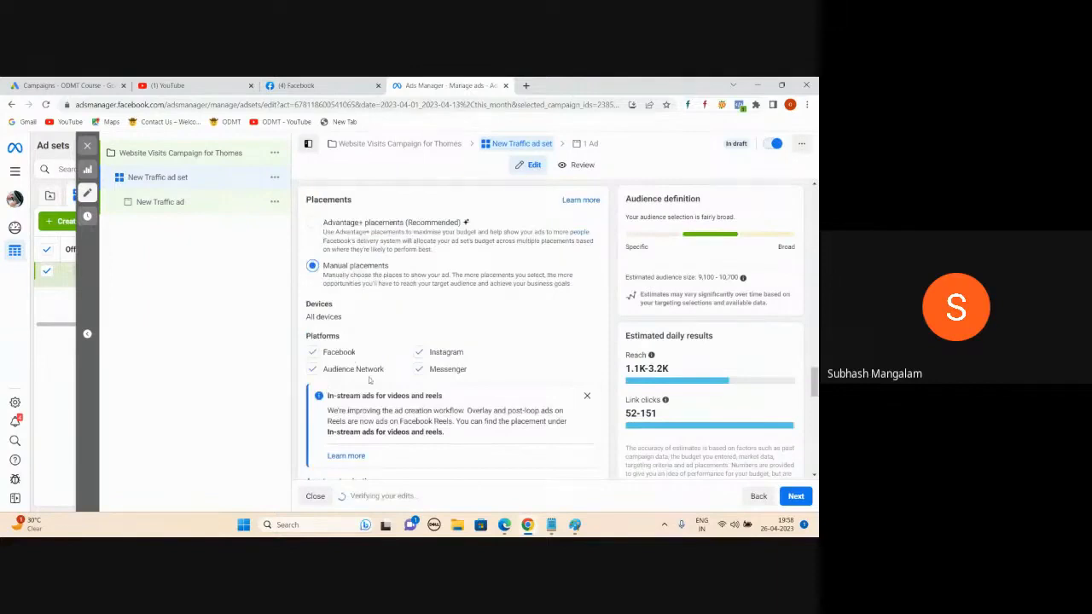
click(314, 372)
scroll(452, 324, down, 1)
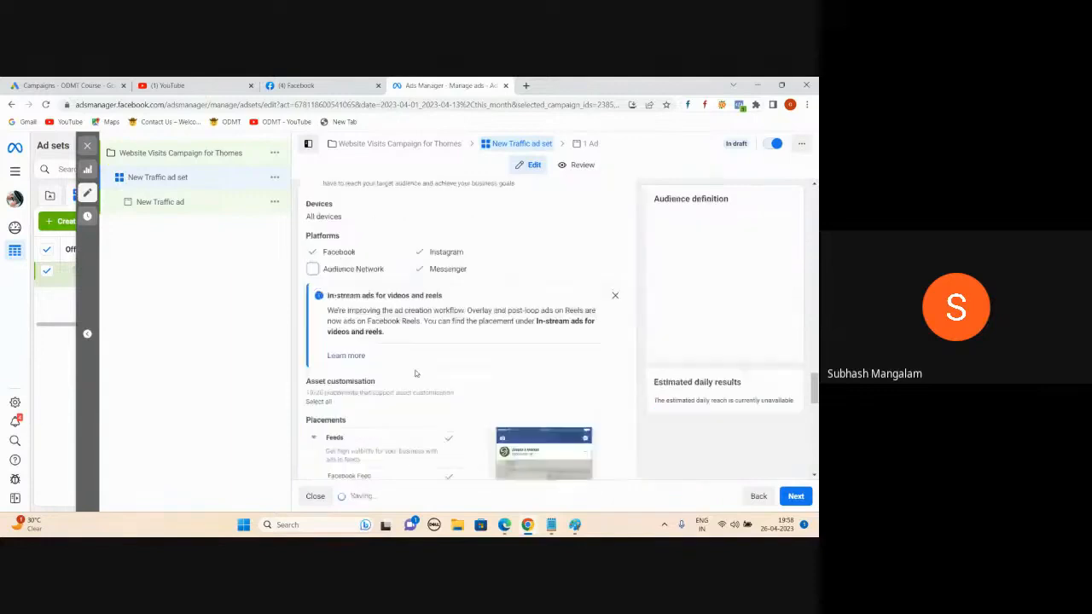
scroll(427, 282, up, 1)
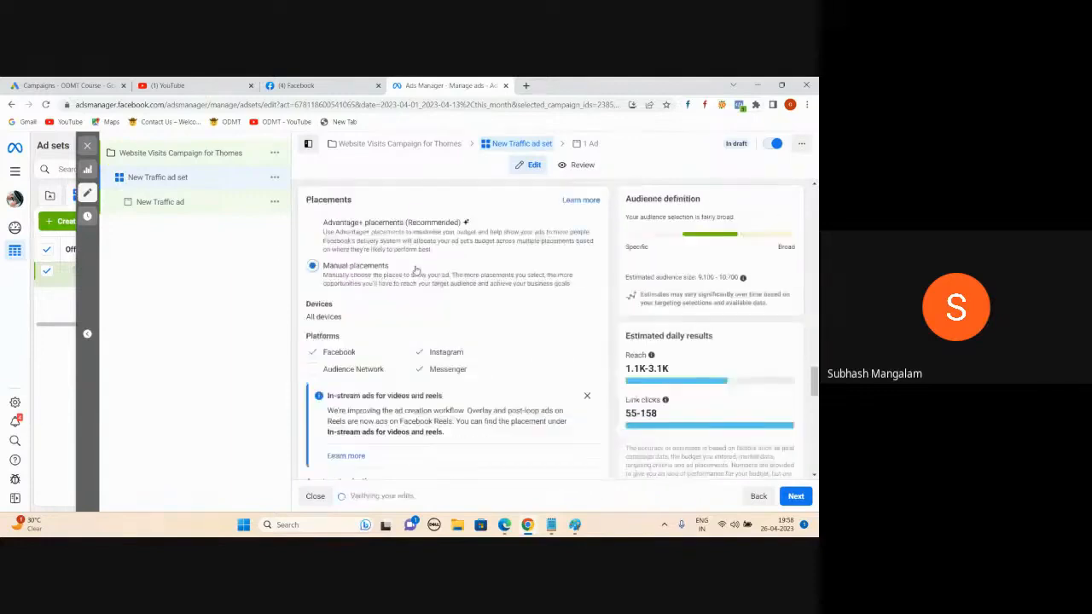
click(419, 352)
scroll(419, 363, down, 1)
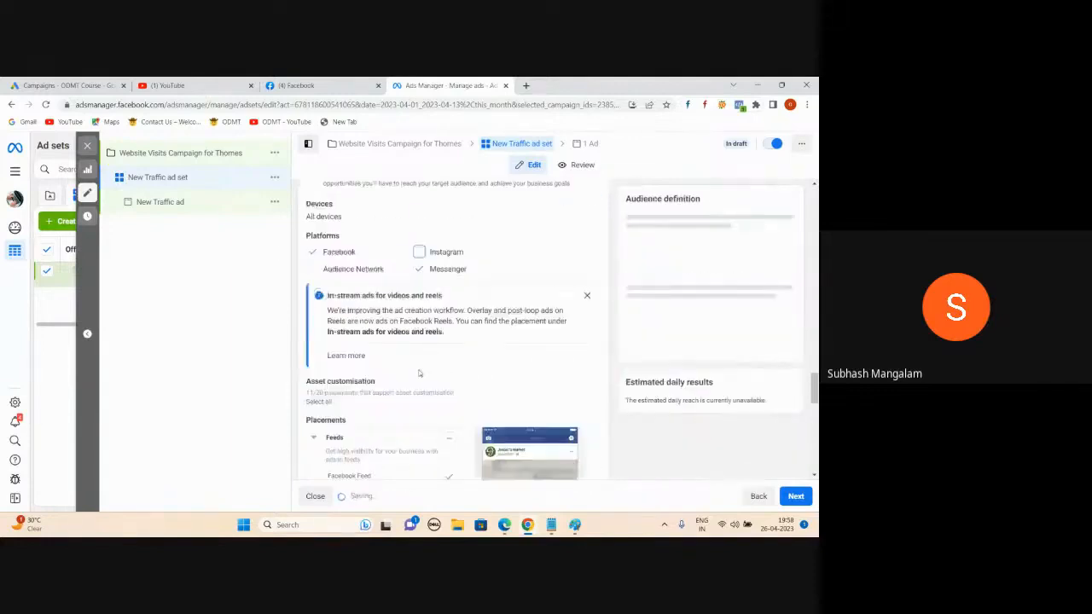
click(418, 268)
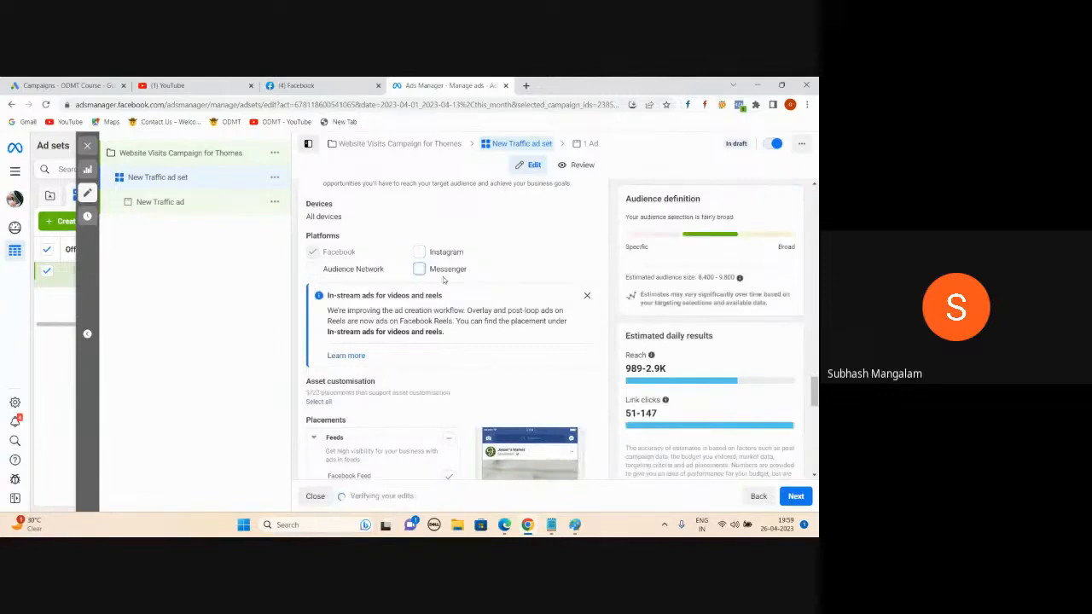
click(420, 272)
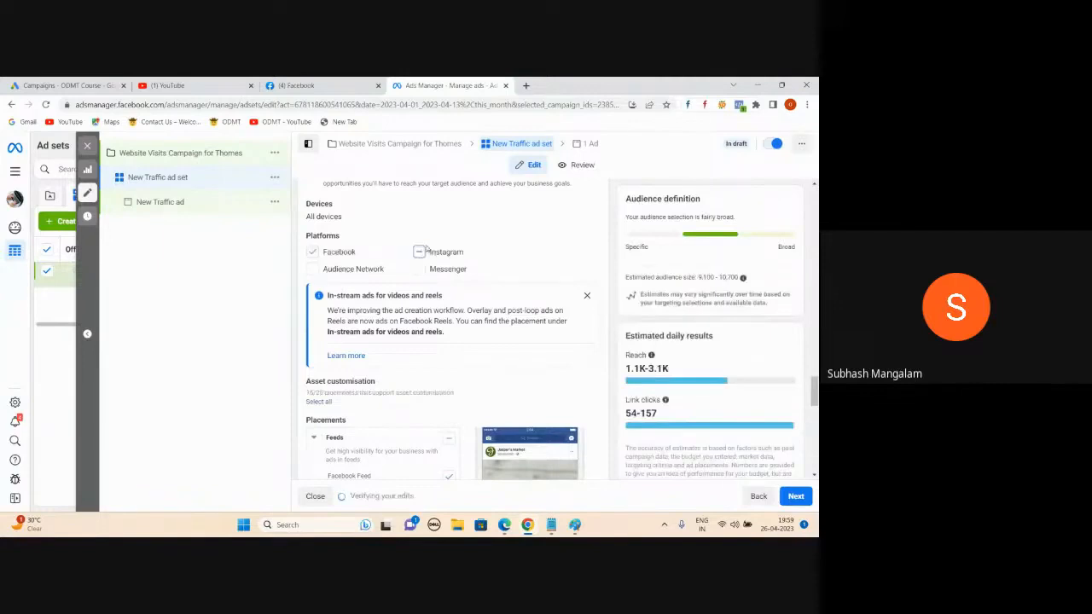
Step: Scroll through the placement options, then go to the Facebook browser tab
scroll(422, 255, up, 10)
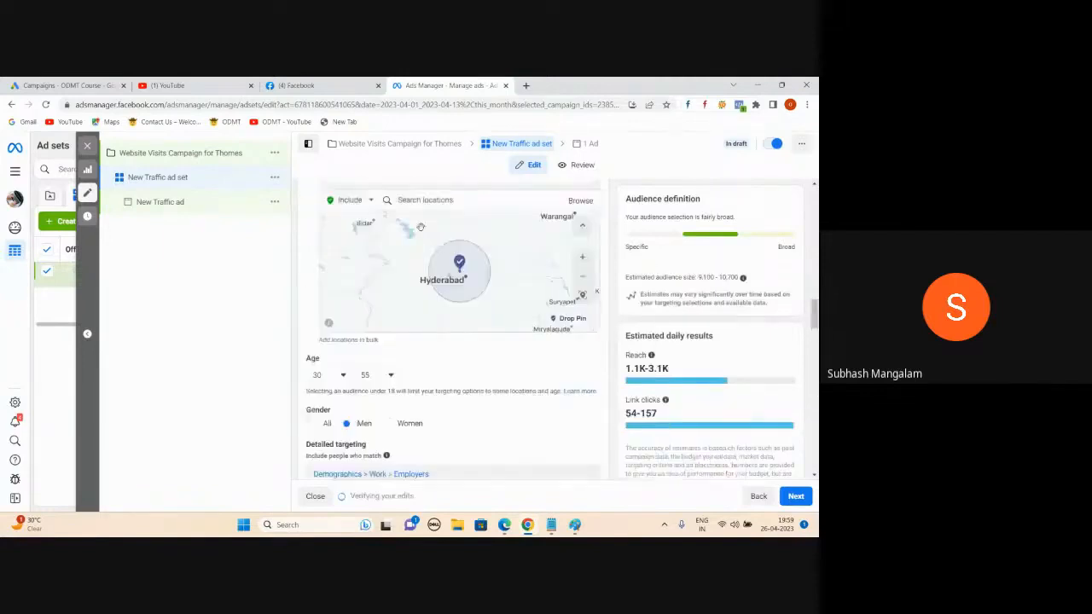
scroll(491, 394, down, 2)
scroll(492, 391, down, 8)
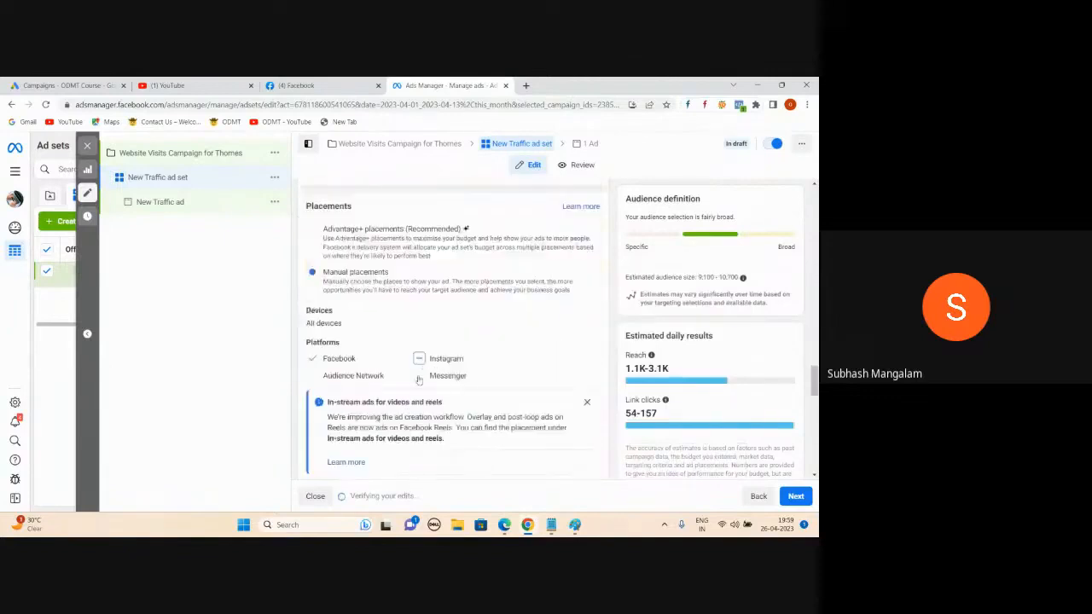
scroll(464, 351, down, 2)
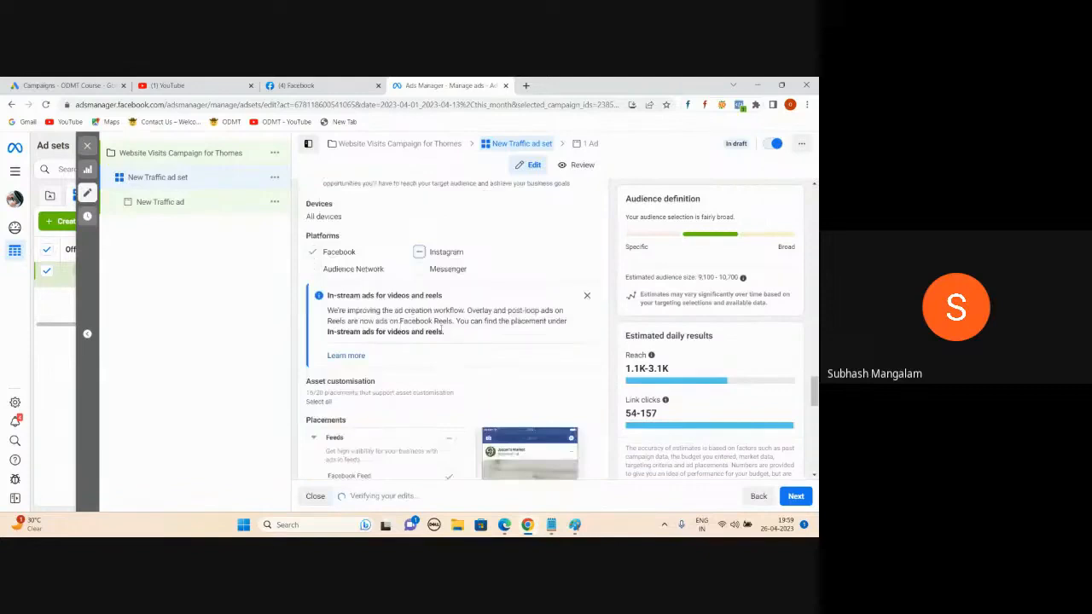
scroll(410, 281, down, 4)
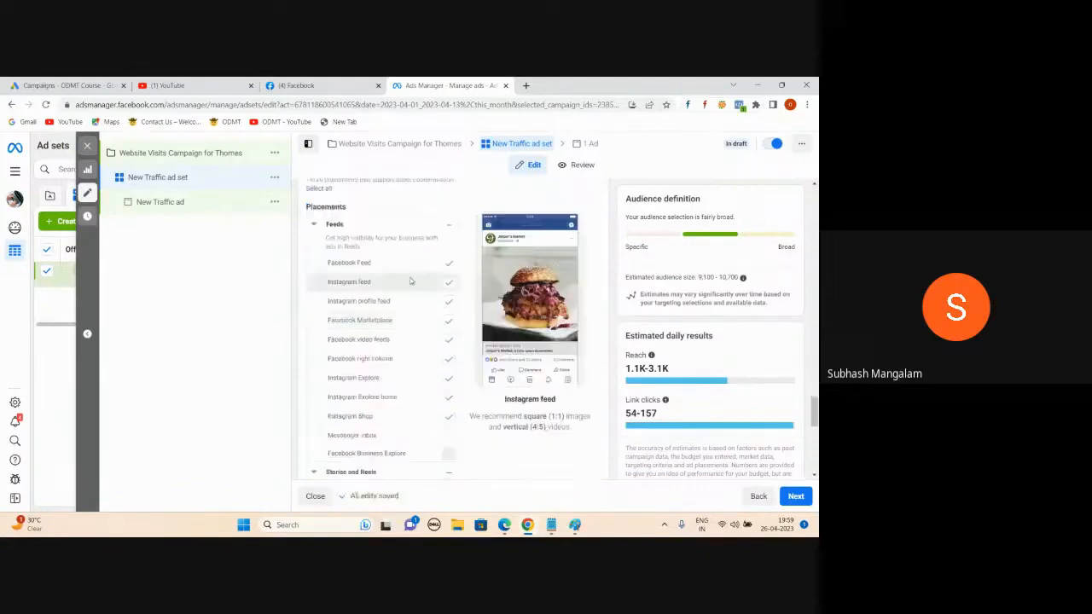
click(268, 85)
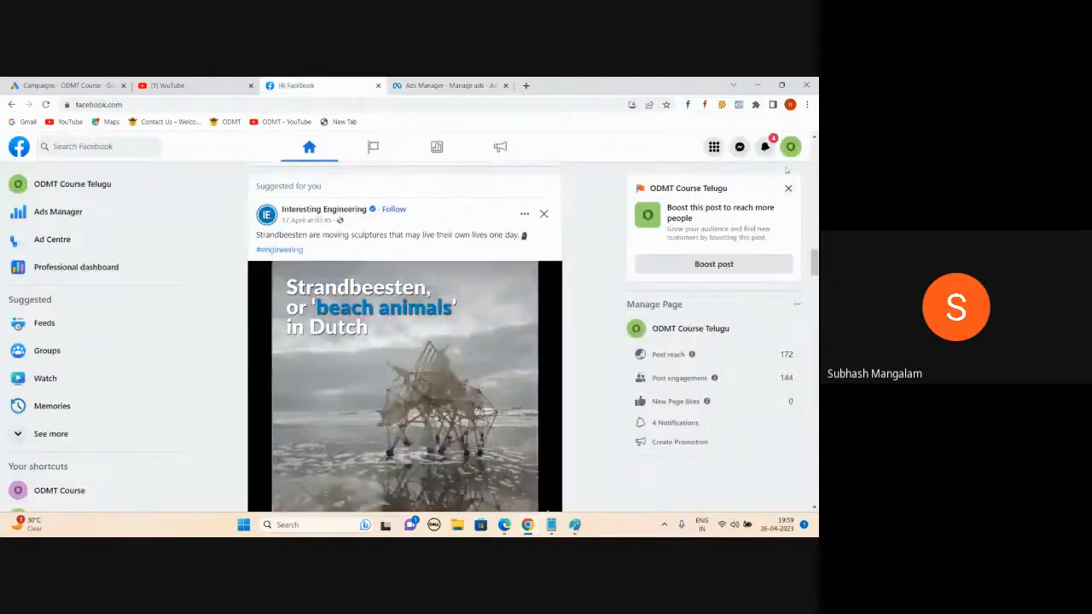
Step: Switch from the ODMT Course Telugu page to the personal profile and scroll its feed
click(791, 146)
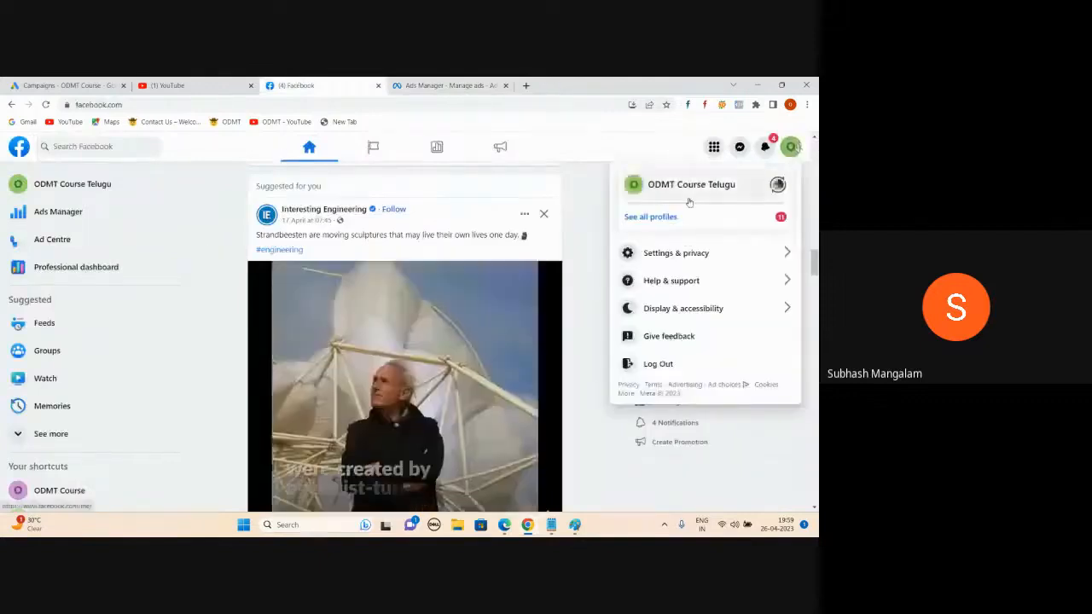
click(679, 217)
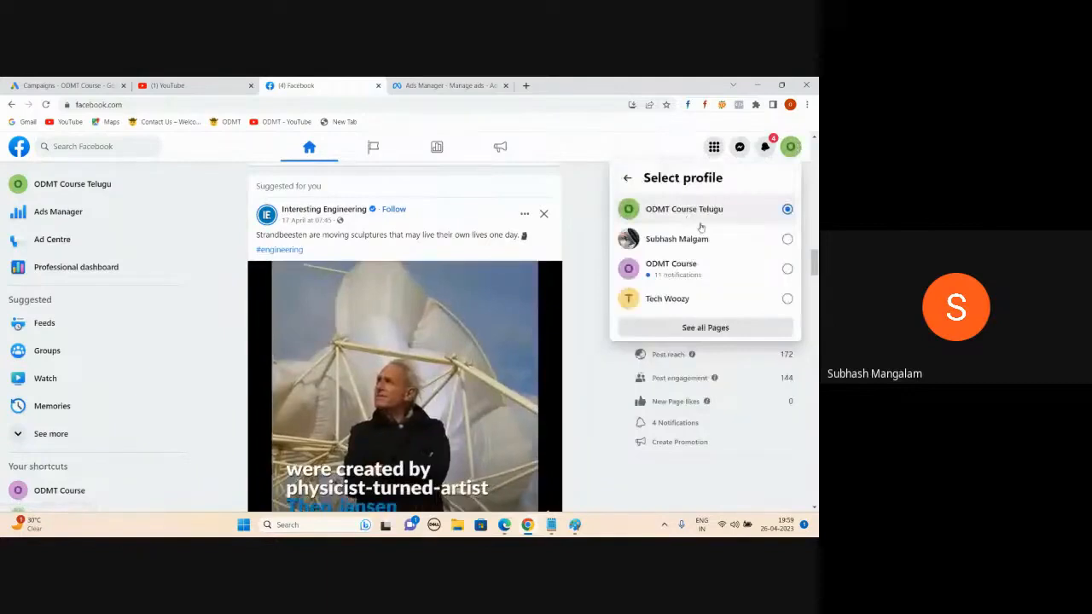
click(785, 237)
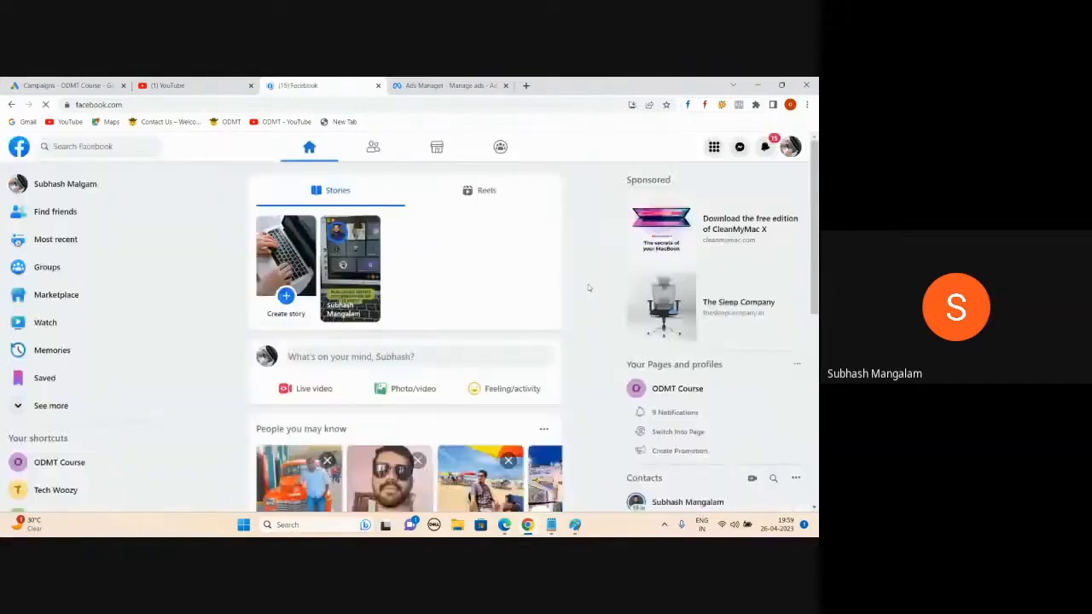
scroll(599, 311, down, 5)
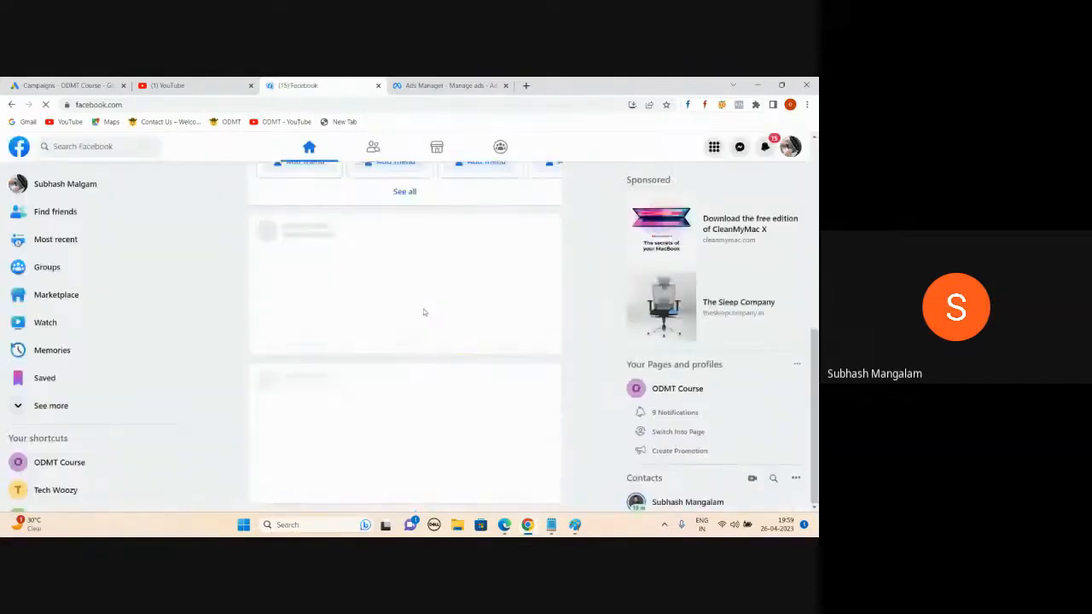
scroll(456, 324, up, 3)
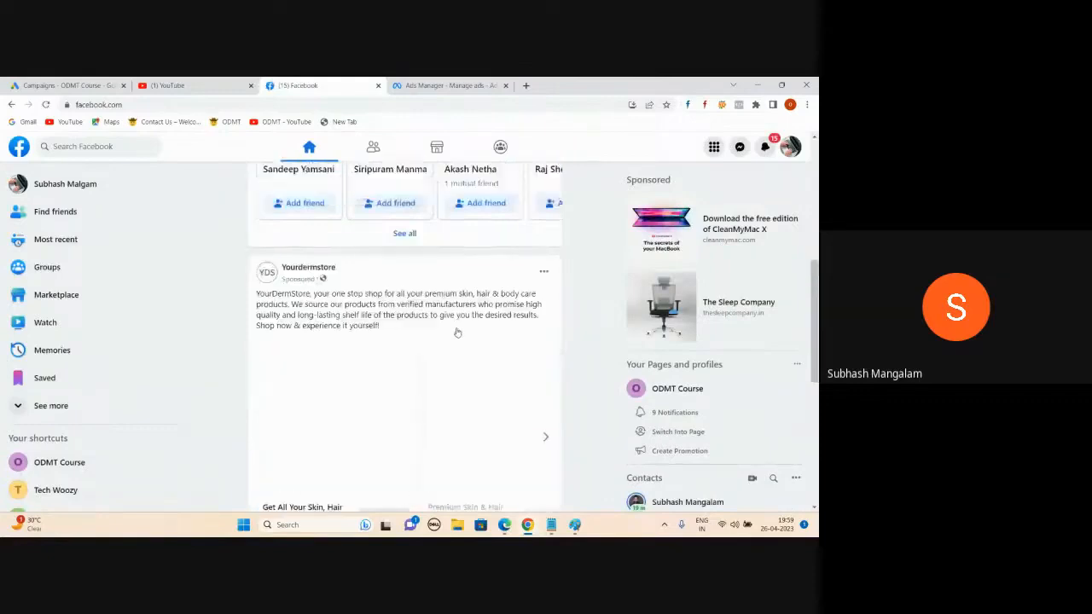
scroll(457, 332, down, 4)
scroll(459, 330, up, 7)
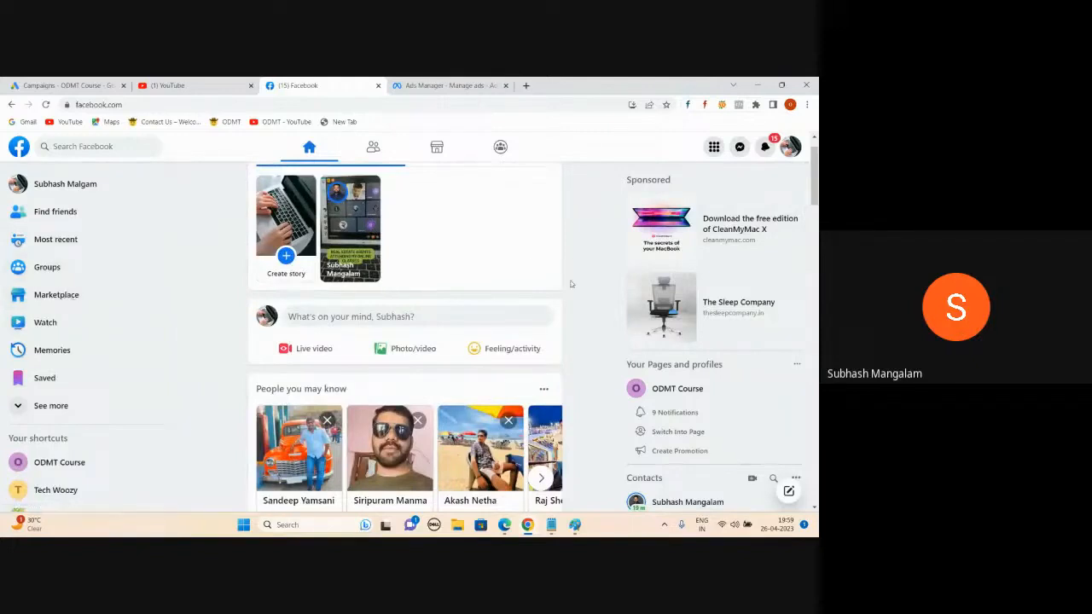
Step: Untick Instagram feed, Marketplace, video feeds, right column, Explore, Explore home and Shop placements
click(470, 89)
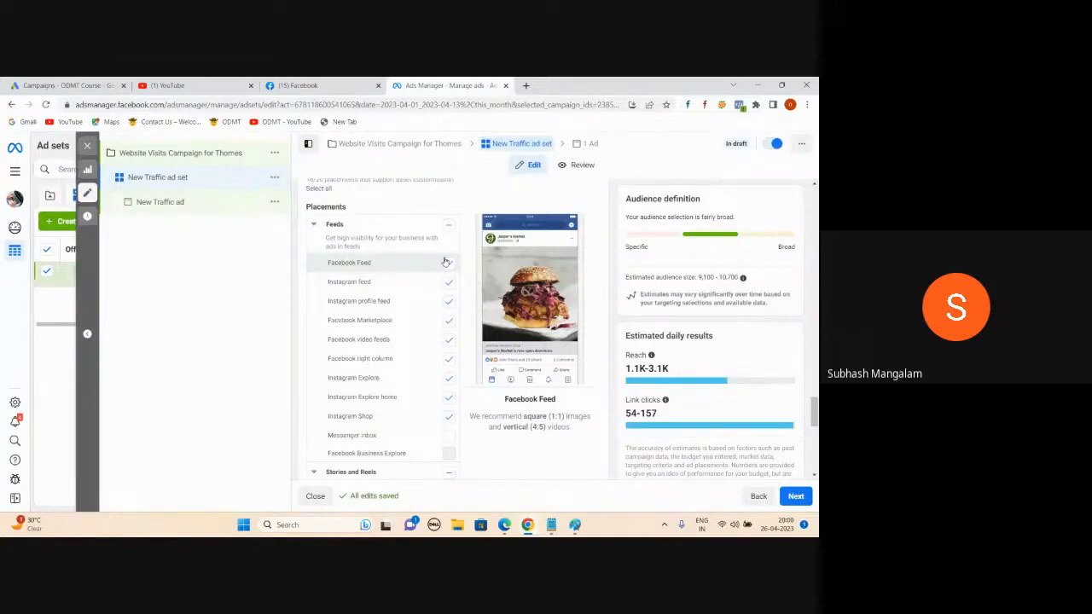
click(448, 285)
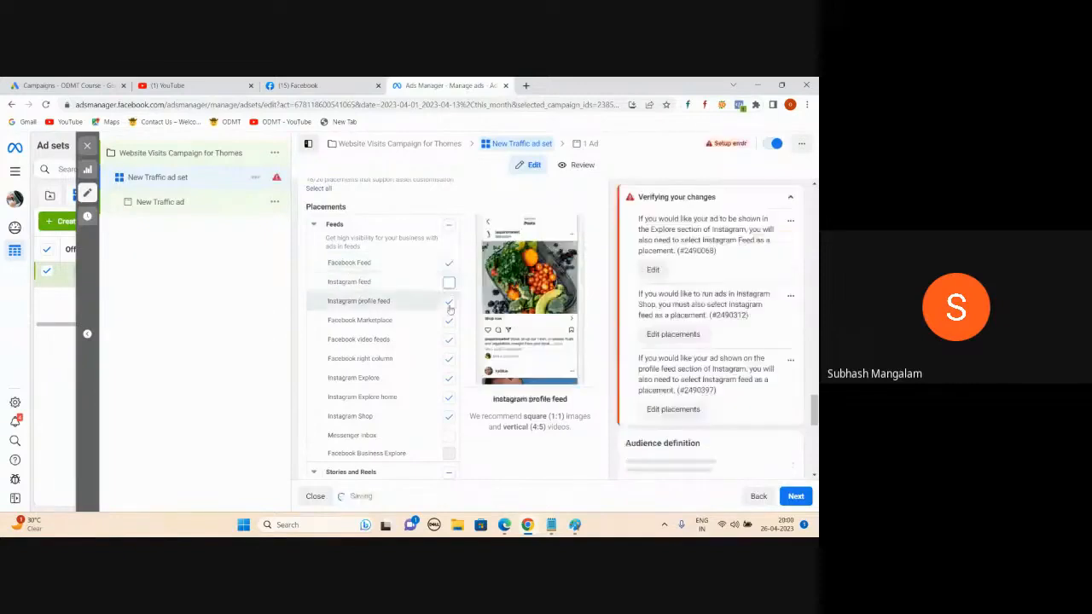
click(449, 321)
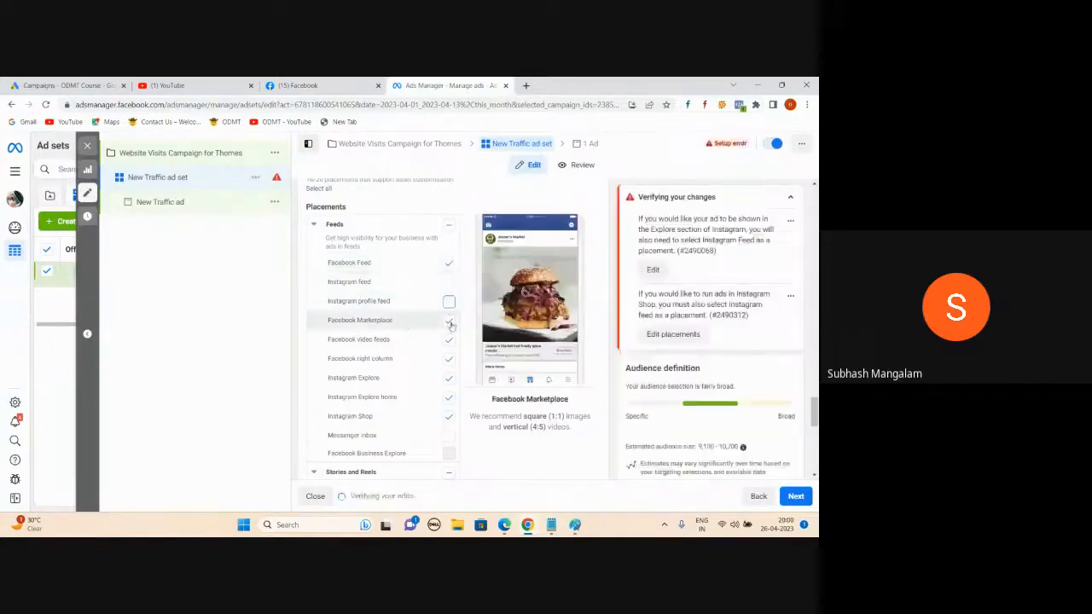
click(448, 340)
click(448, 358)
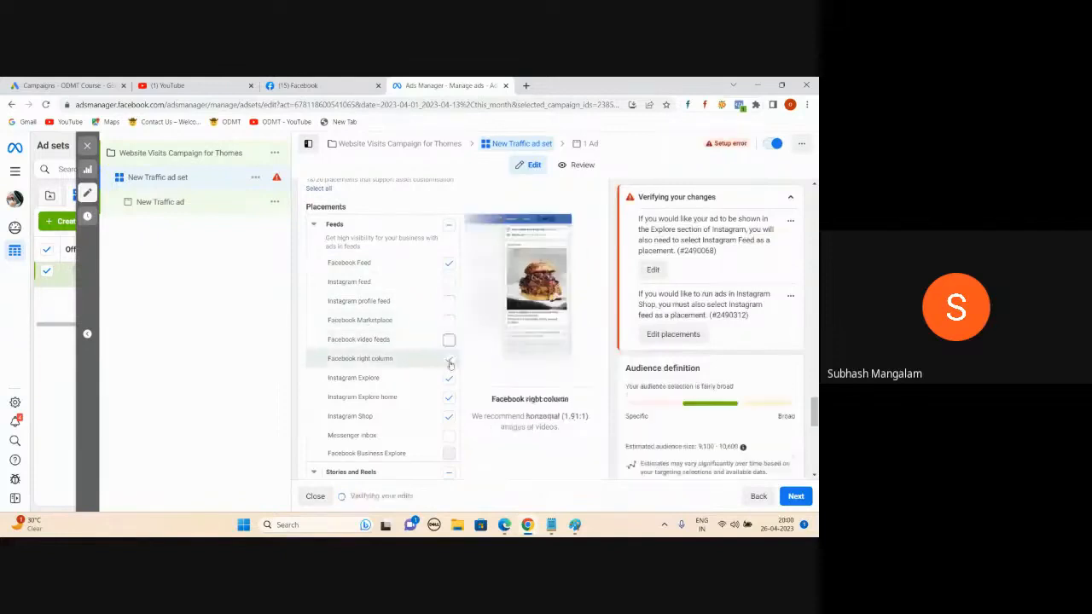
click(449, 378)
click(449, 398)
click(449, 416)
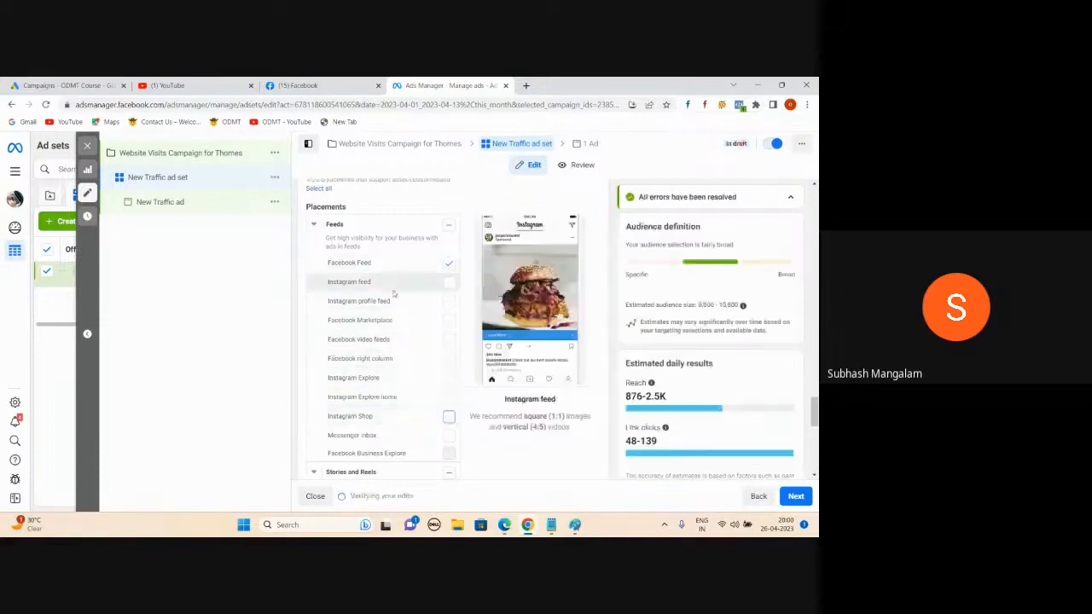
scroll(385, 287, down, 3)
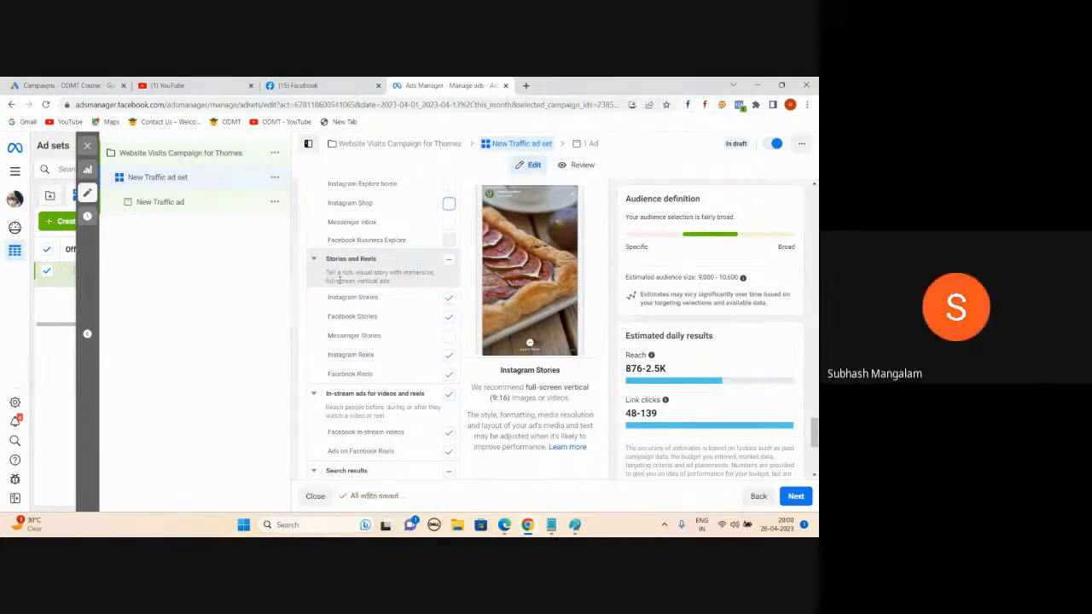
Step: Clear all Stories and Reels and in-stream placements, and untick Instagram search results
click(449, 261)
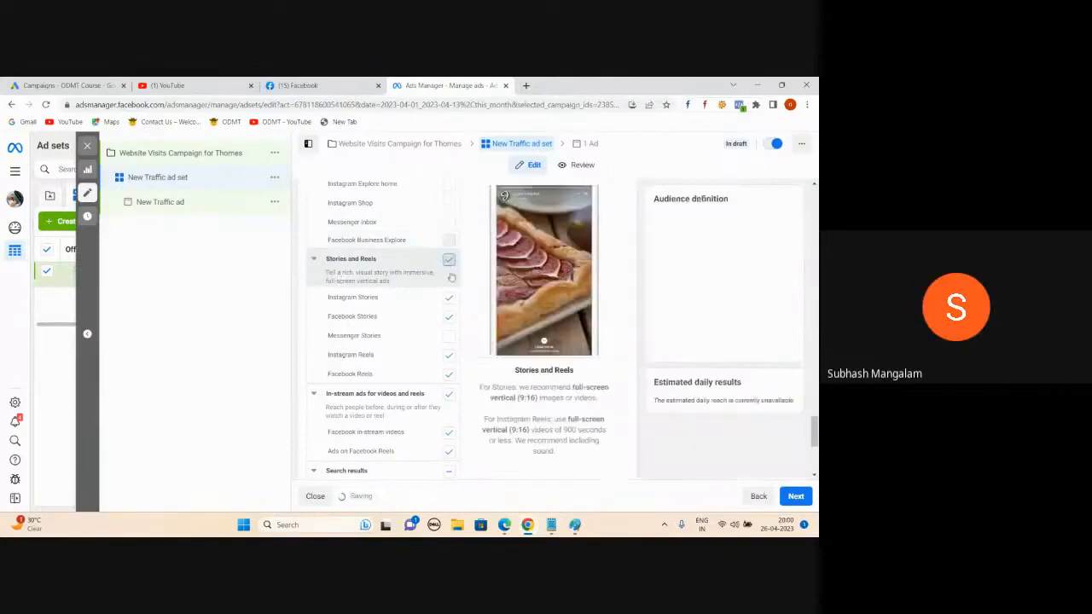
click(450, 261)
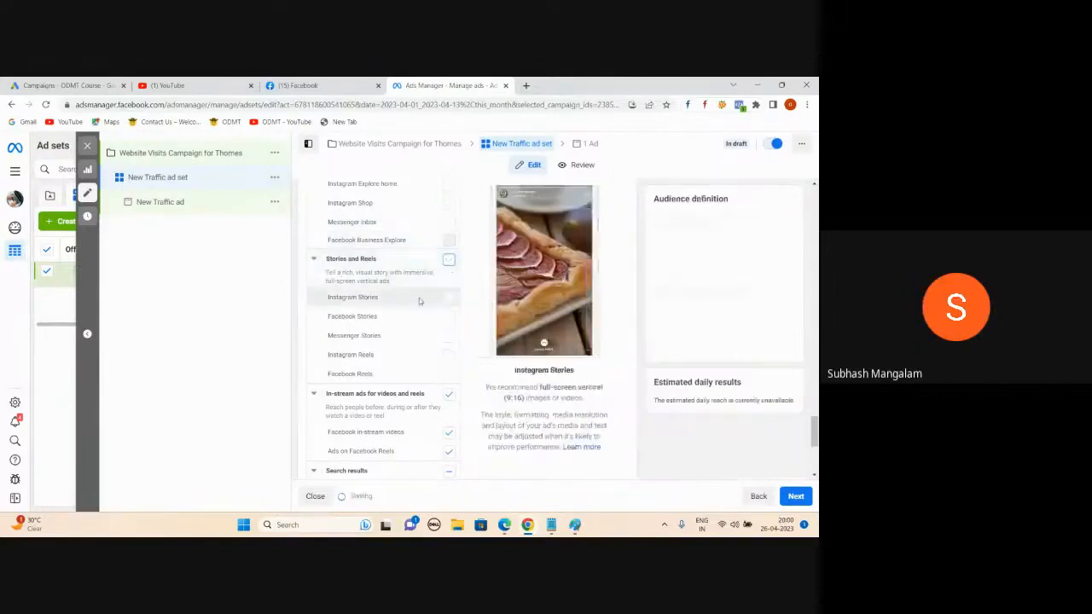
scroll(420, 302, down, 1)
click(449, 344)
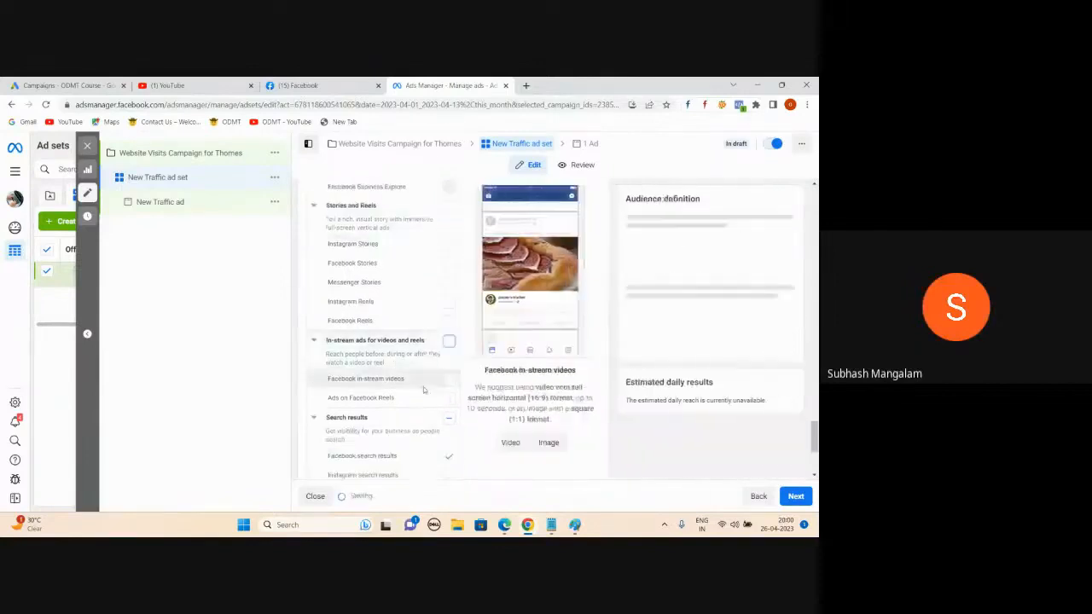
scroll(448, 350, down, 1)
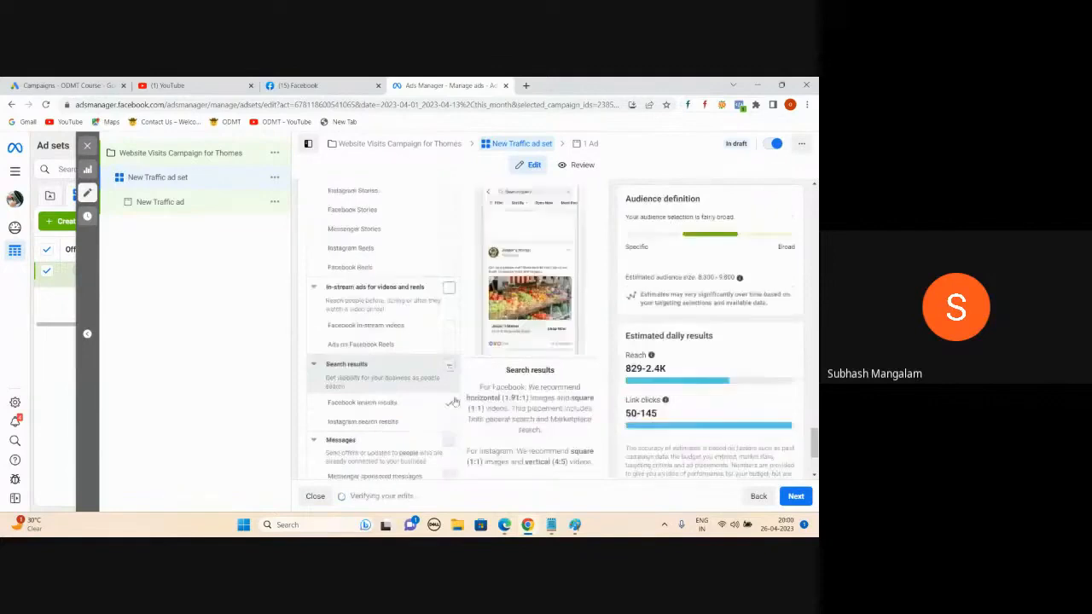
click(448, 367)
click(449, 422)
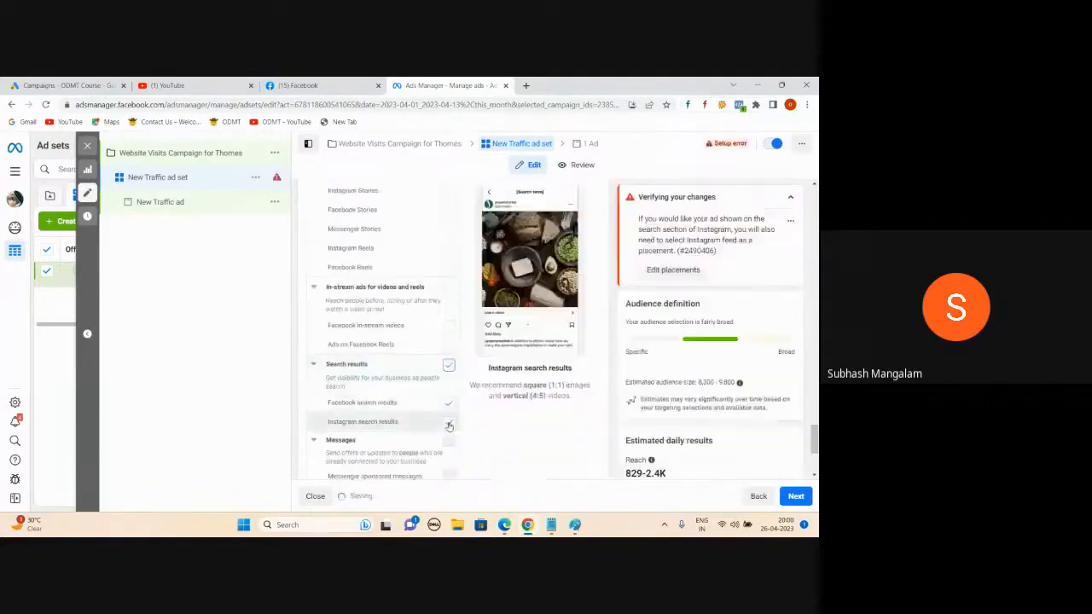
scroll(404, 379, down, 3)
scroll(401, 379, up, 8)
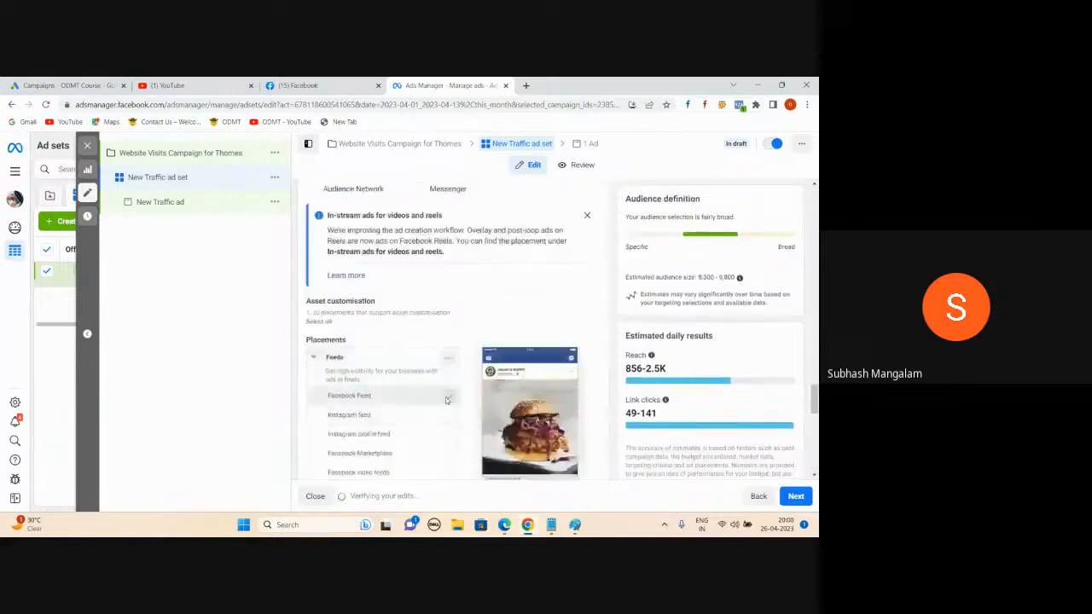
scroll(446, 400, down, 5)
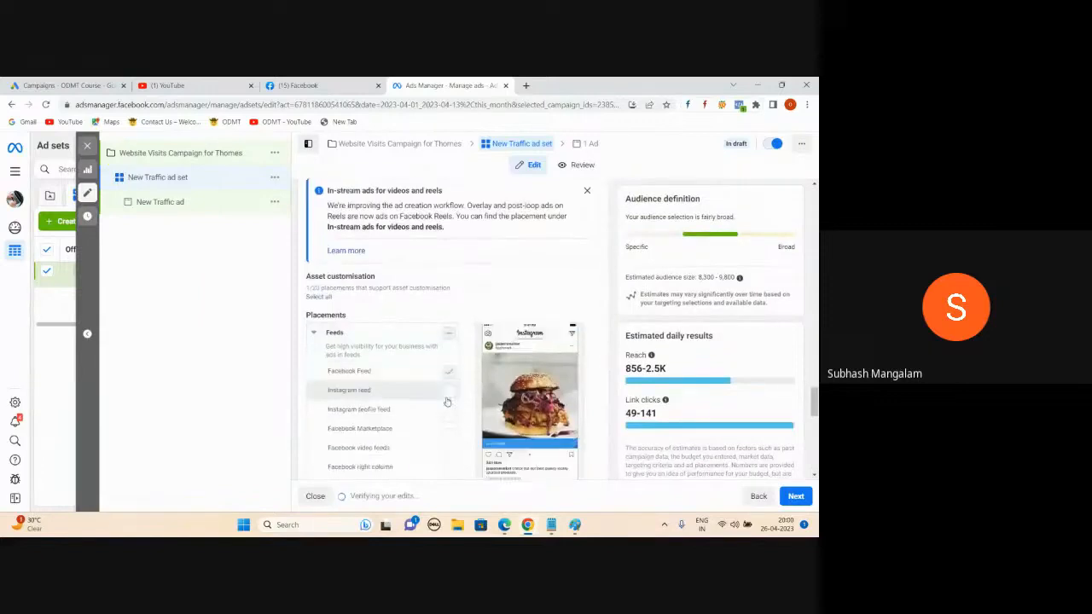
scroll(447, 398, down, 6)
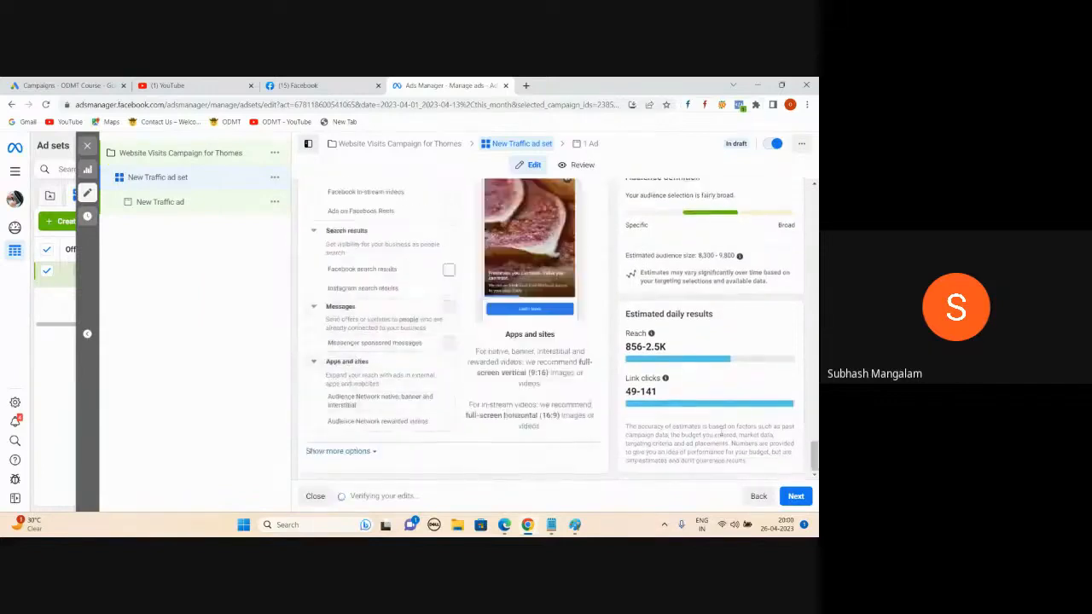
Step: Continue to the New Traffic ad's setup and dismiss the carousel recommendation
click(796, 496)
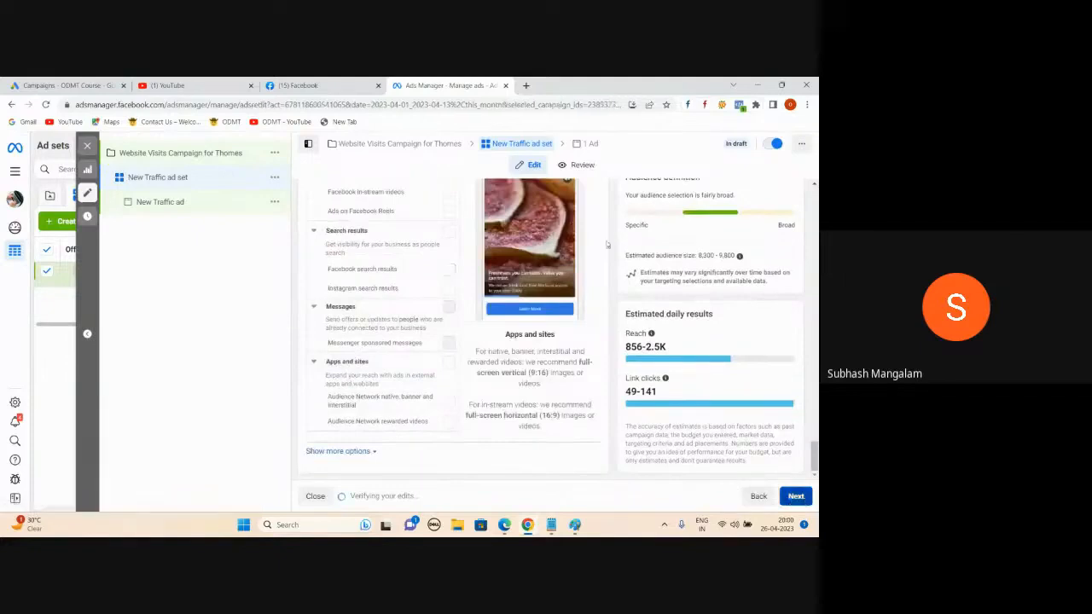
scroll(417, 316, down, 5)
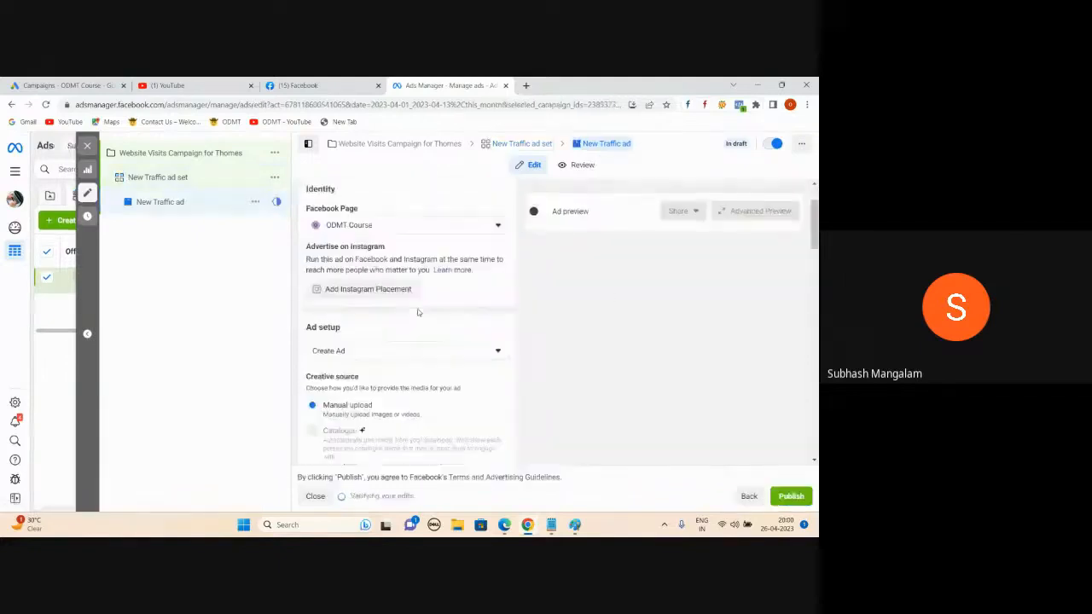
scroll(482, 302, down, 4)
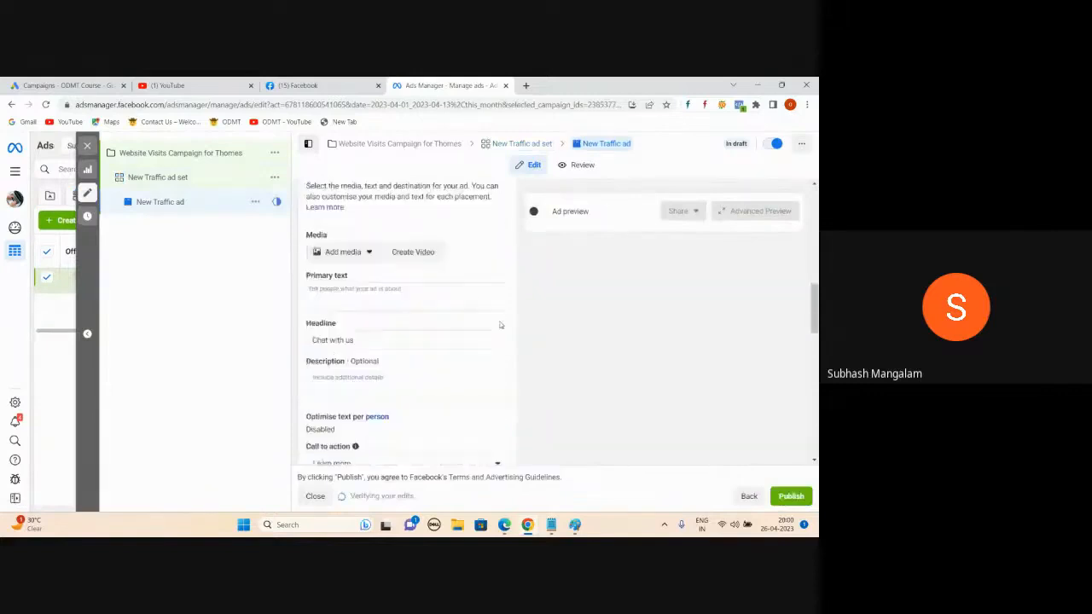
scroll(501, 325, up, 2)
scroll(501, 325, up, 6)
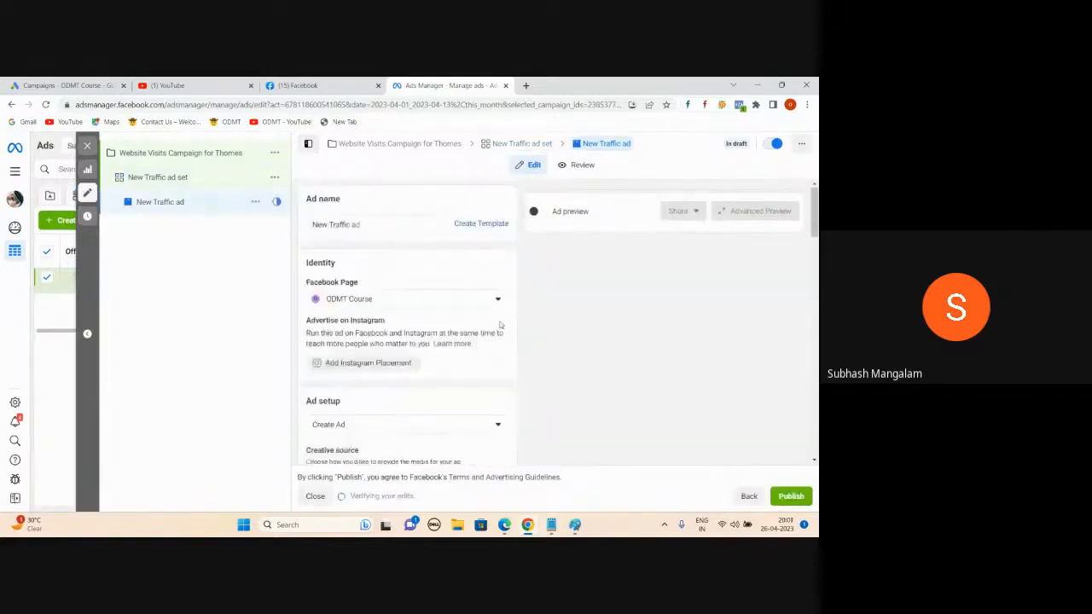
click(204, 336)
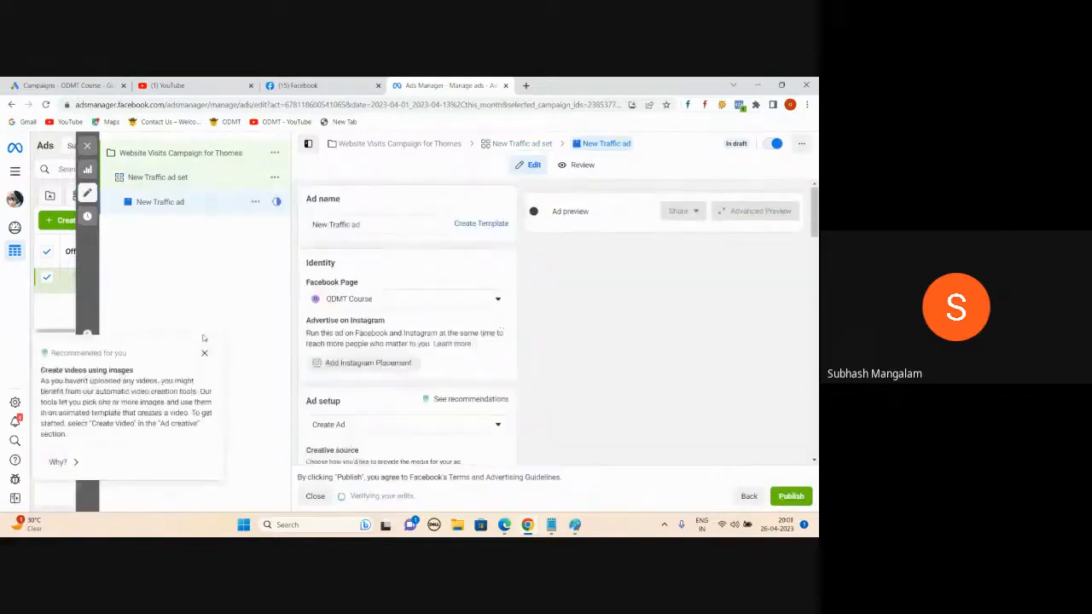
Step: Add 'Open plots :' and 'Software :' lines below the Ad: line in the urgent-works notes
click(552, 526)
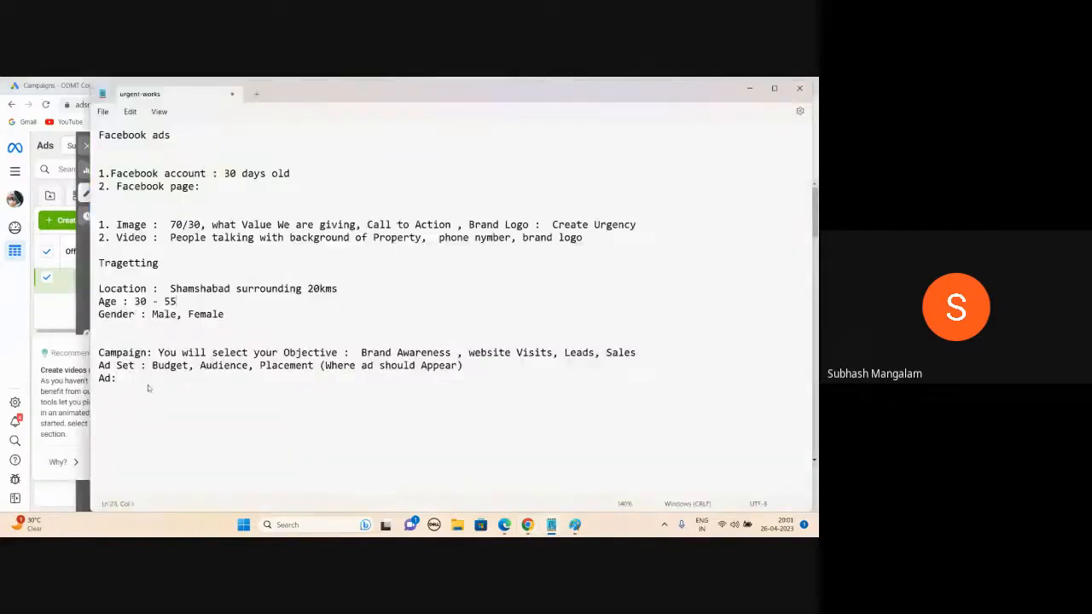
key(Return)
text(Open plots :)
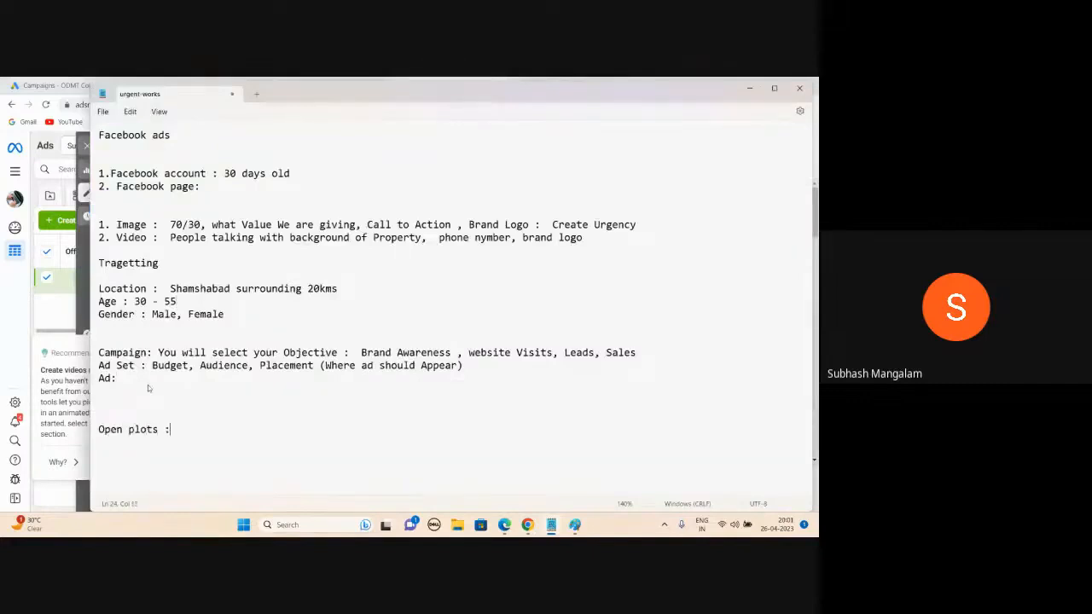
key(Return)
key(Return)
text(Software :)
key(Return)
Step: Back in Ads Manager, dismiss the custom info labels recommendation under Ad creative, then switch to the Meet window
click(749, 87)
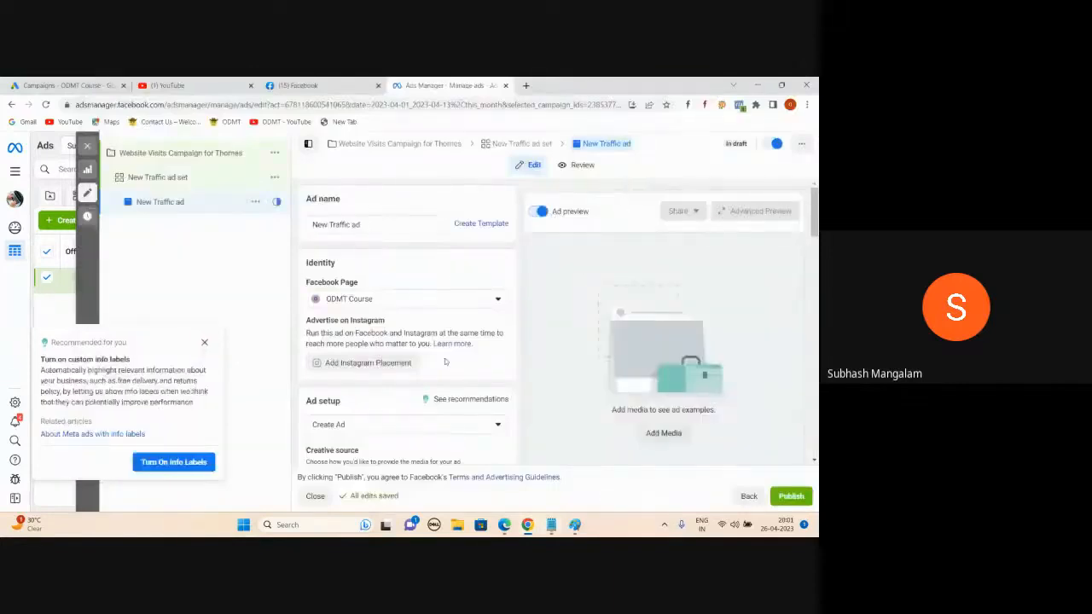
scroll(445, 362, down, 8)
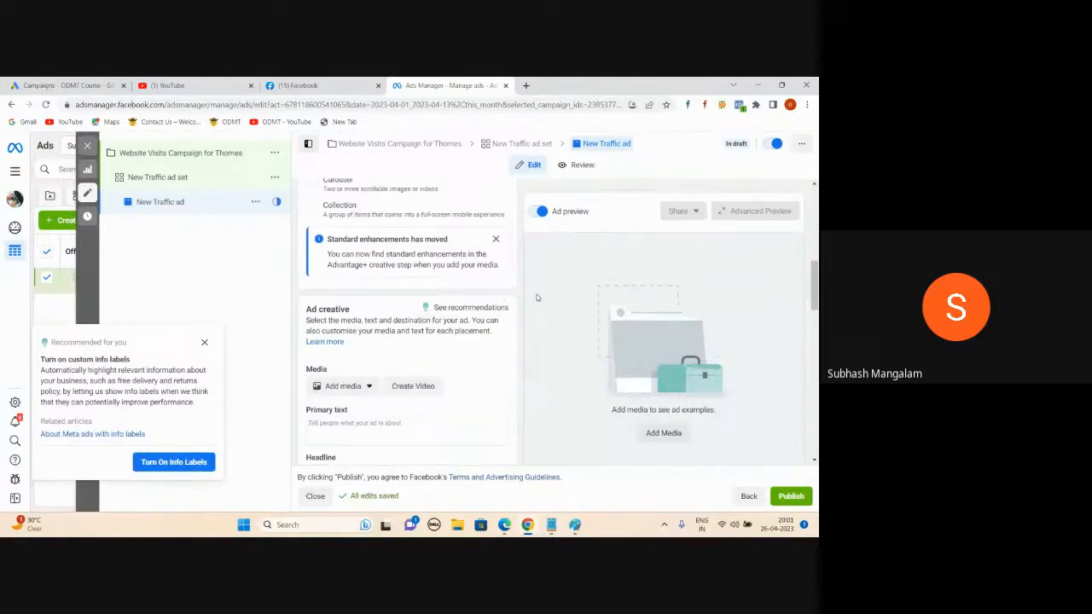
click(205, 343)
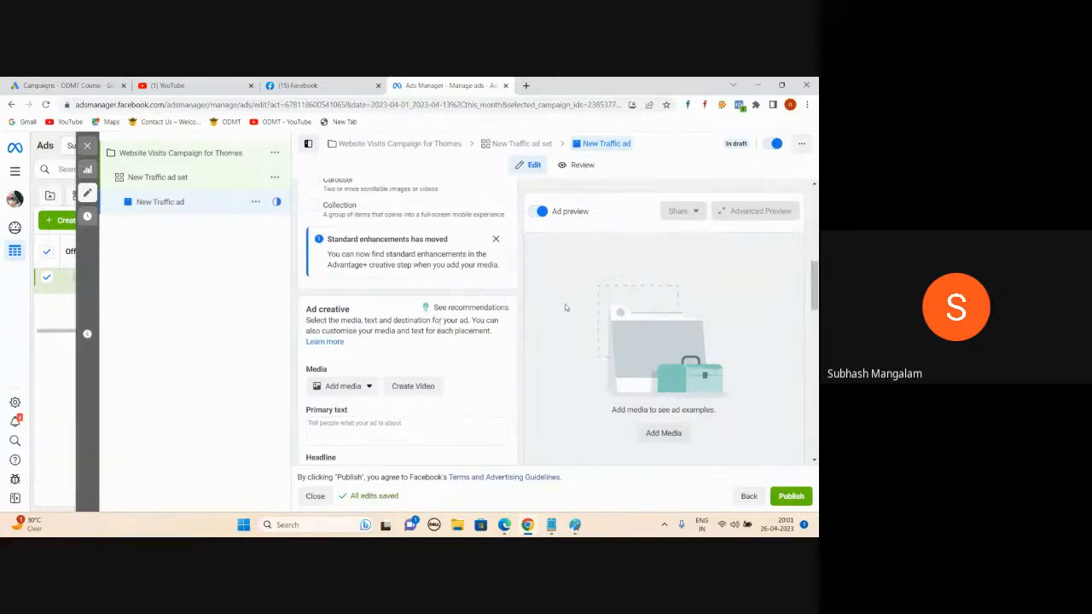
mouse_move(504, 528)
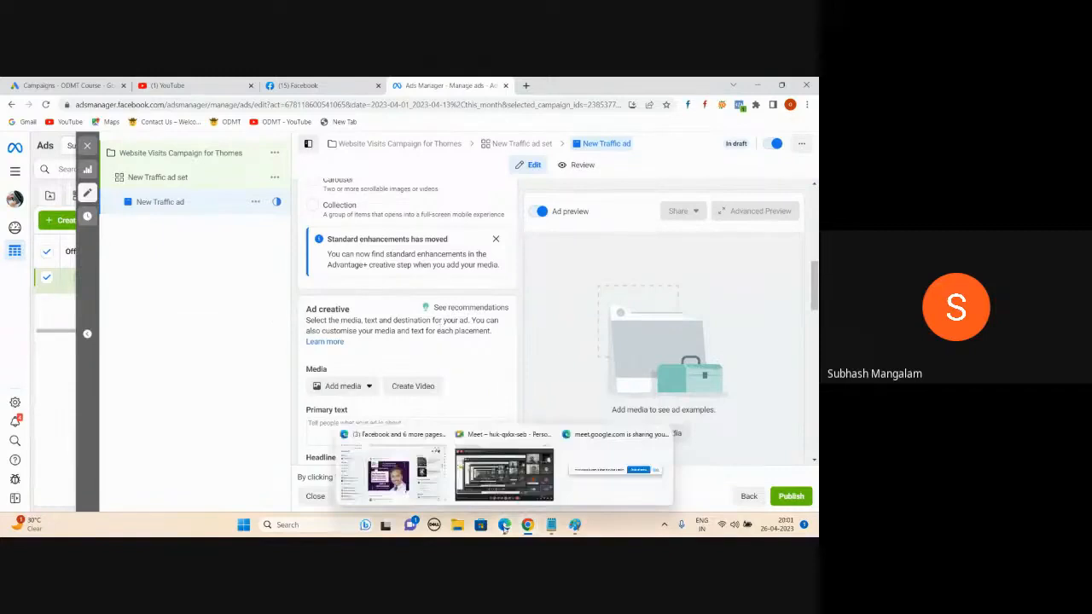
click(503, 464)
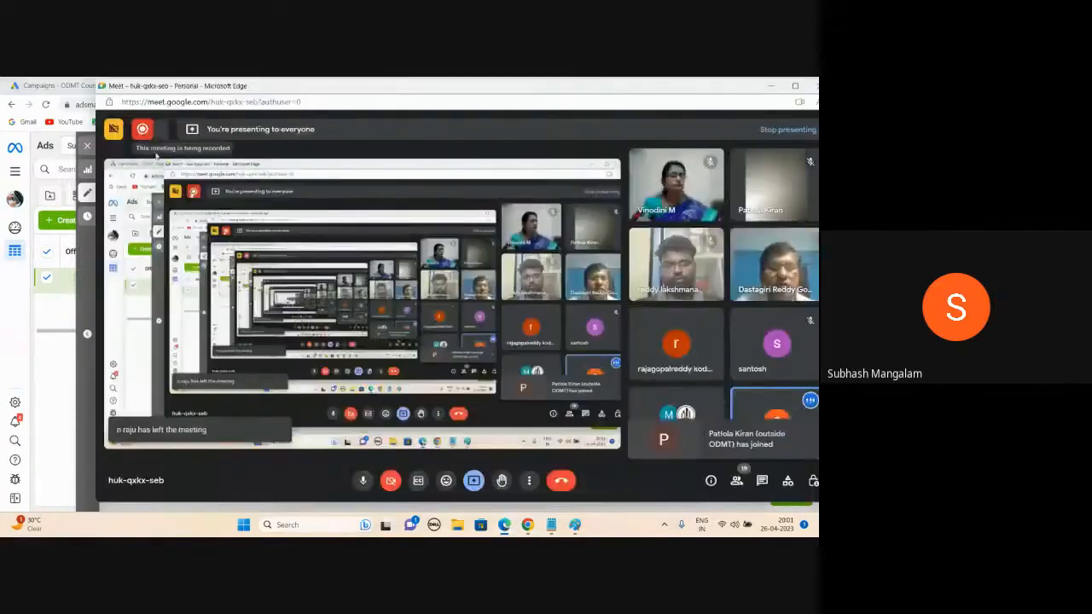
Step: Show the Google Meet participants list from the bottom-right People icon
mouse_move(141, 128)
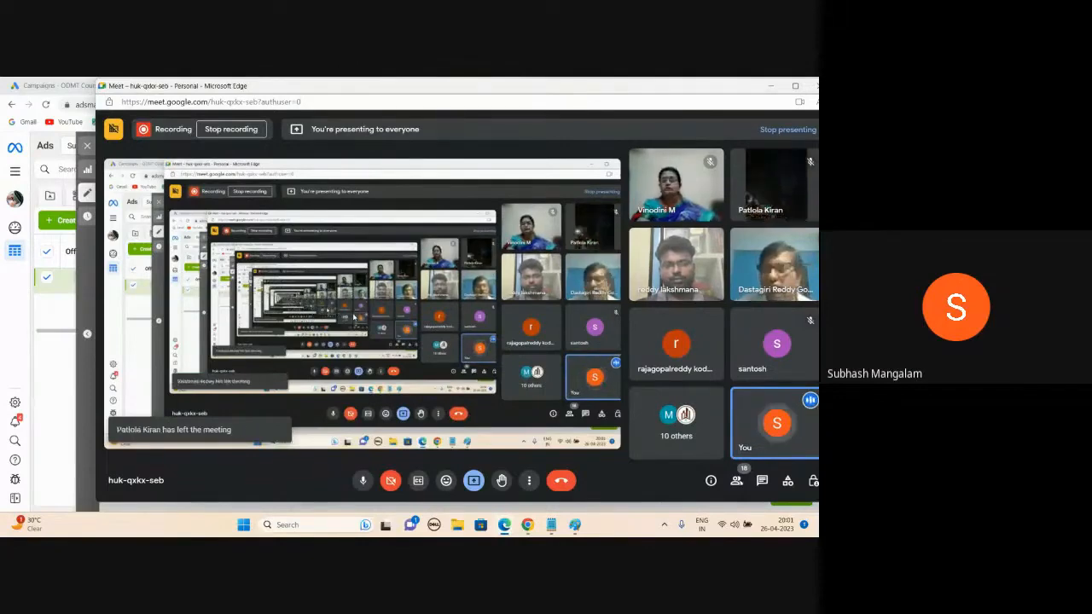
click(736, 480)
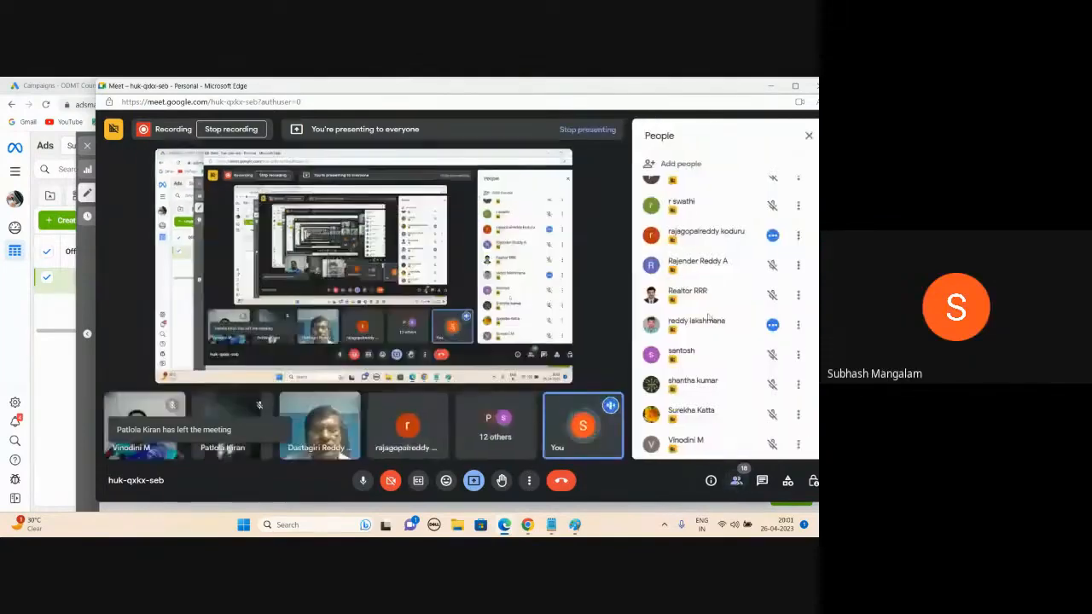